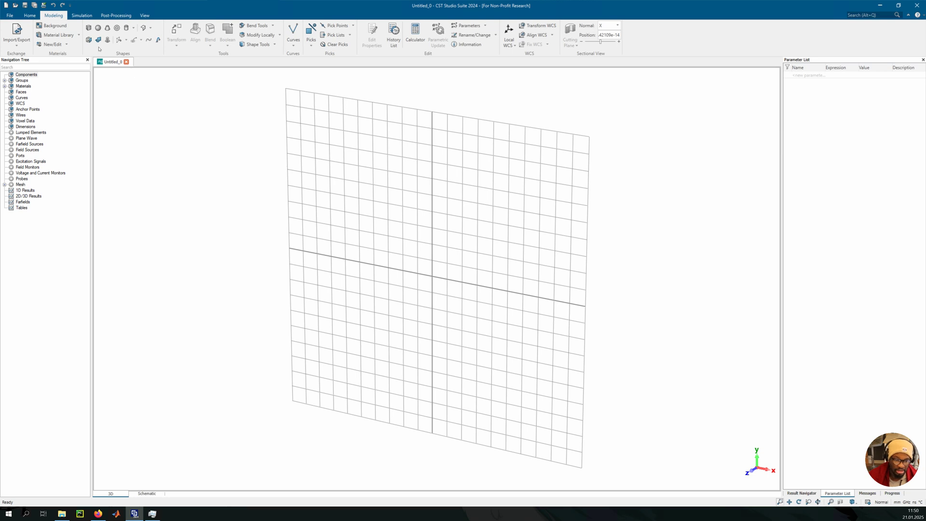
left_click(292, 43)
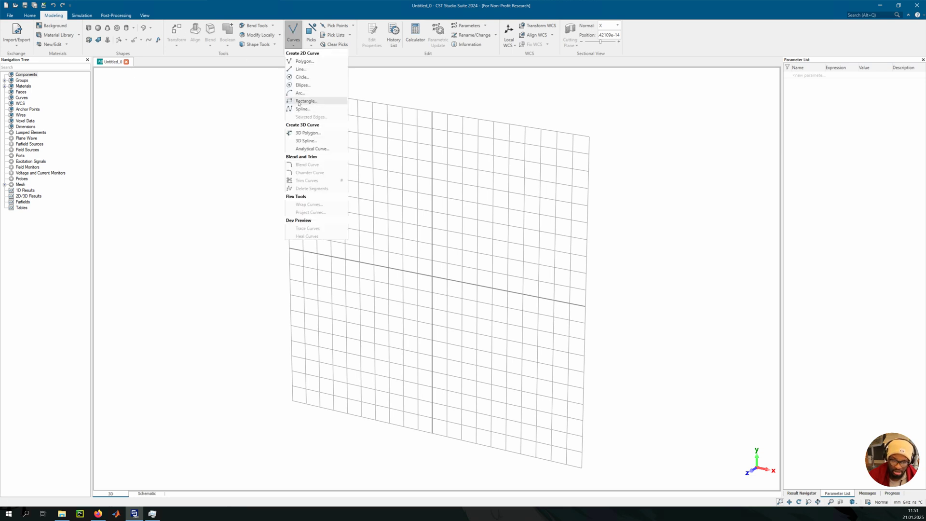
left_click(151, 99)
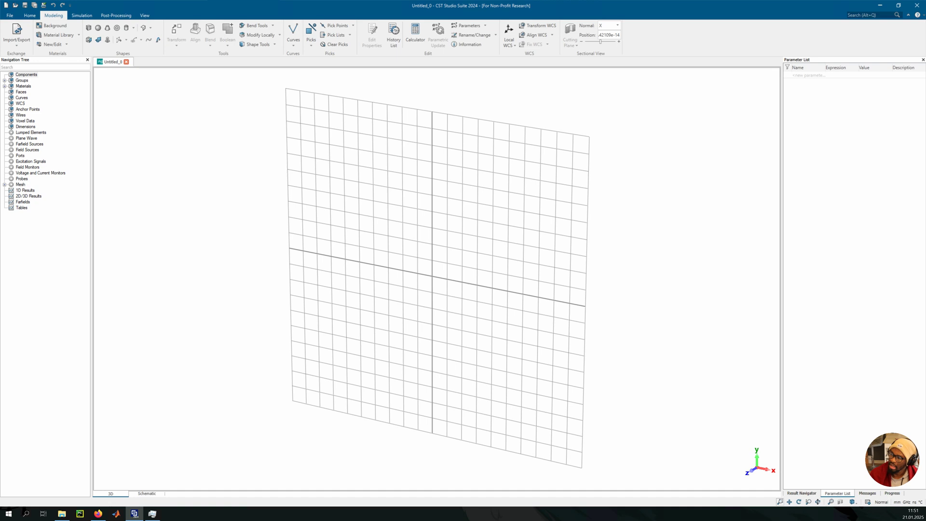
Switch to Firefox and examine the dimension labels of section A-A in the dn_dqw.pdf drawing.
key("alt+Tab")
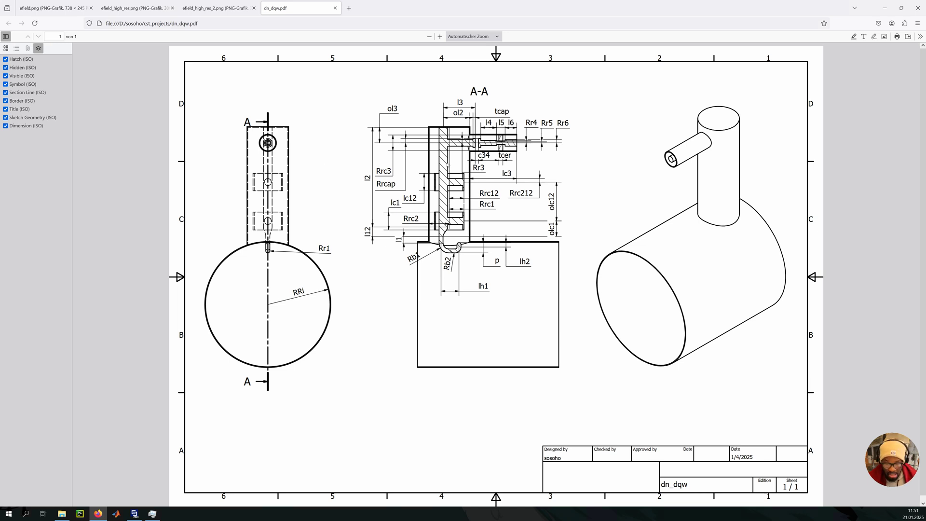
scroll(448, 164, "up", 5, "ctrl")
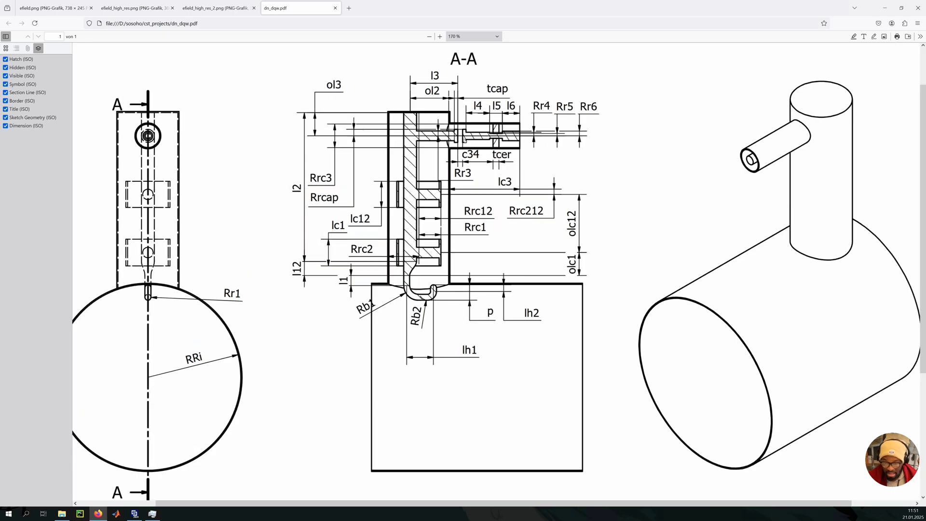
scroll(464, 188, "up", 1)
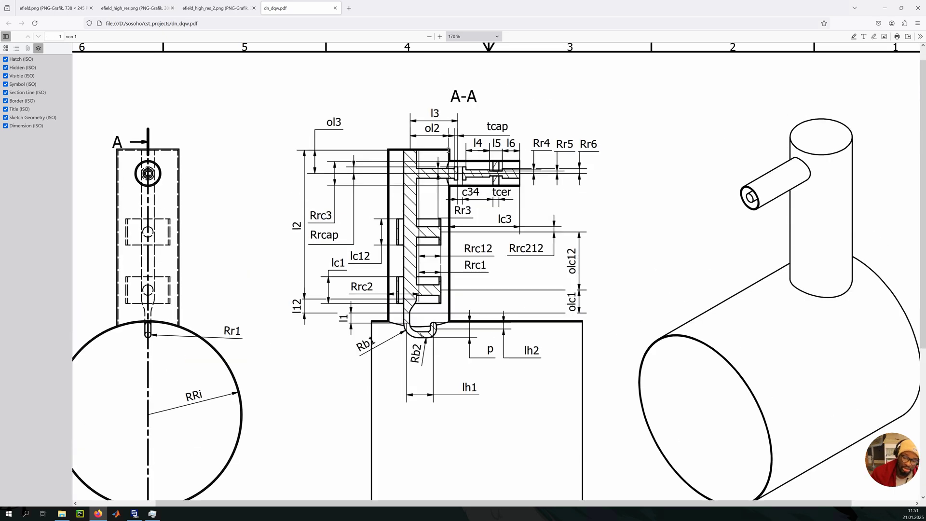
scroll(462, 187, "down", 1)
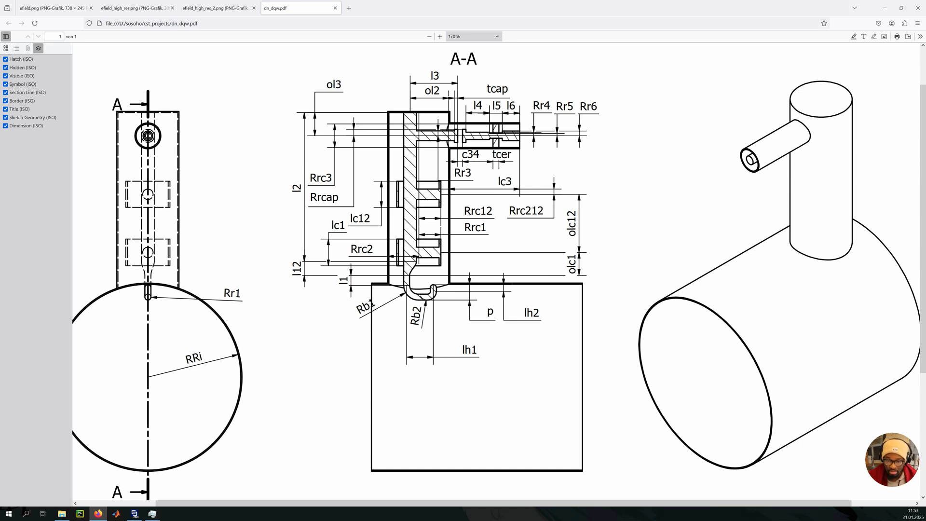
Return to CST Studio Suite and start a new cylinder with the outer radius given as Ri.
key("alt+Tab")
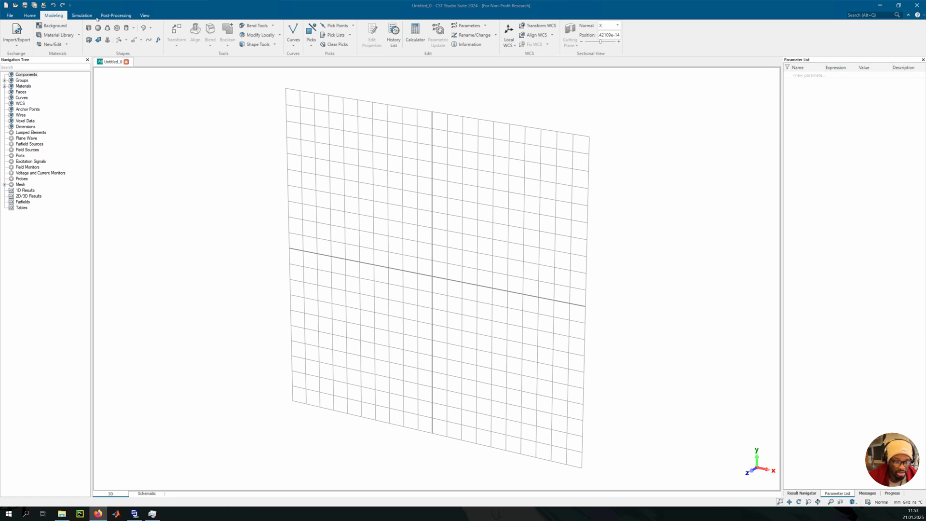
left_click(129, 29)
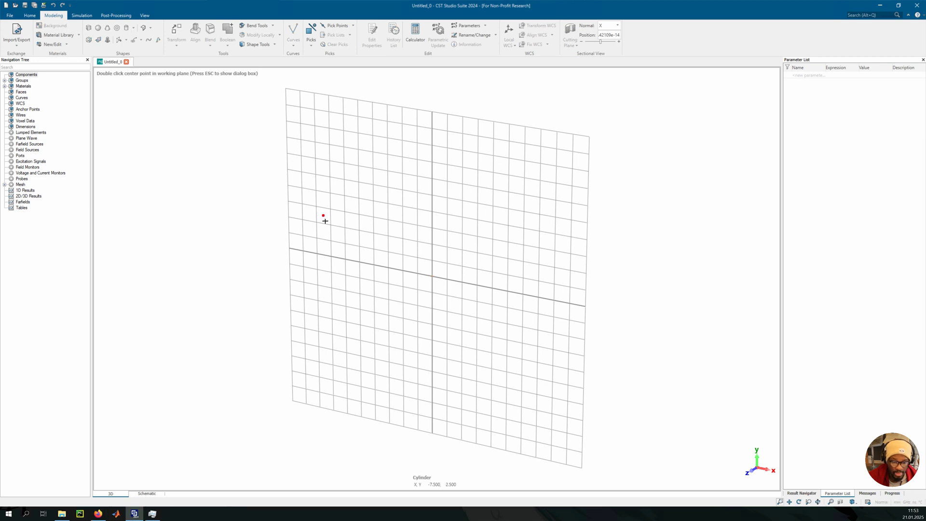
key("Escape")
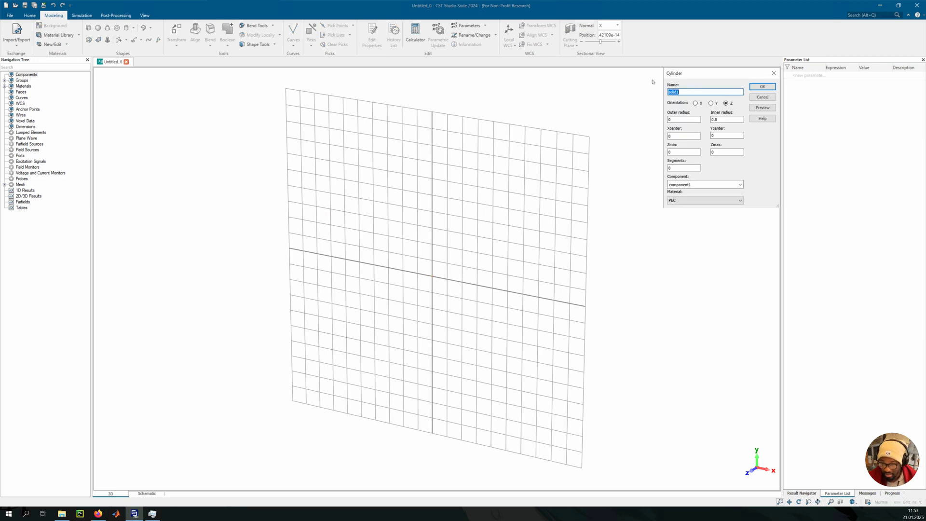
left_click_drag(427, 130, 328, 174)
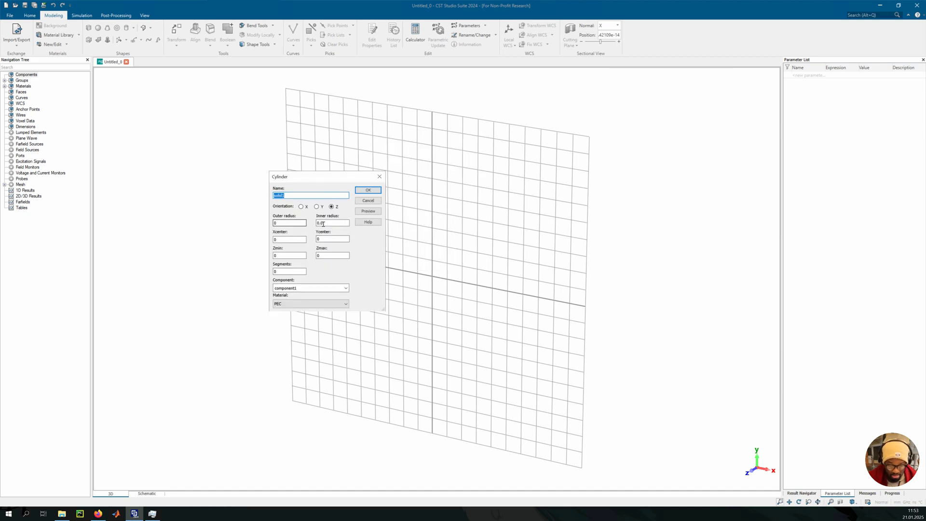
left_click(296, 225)
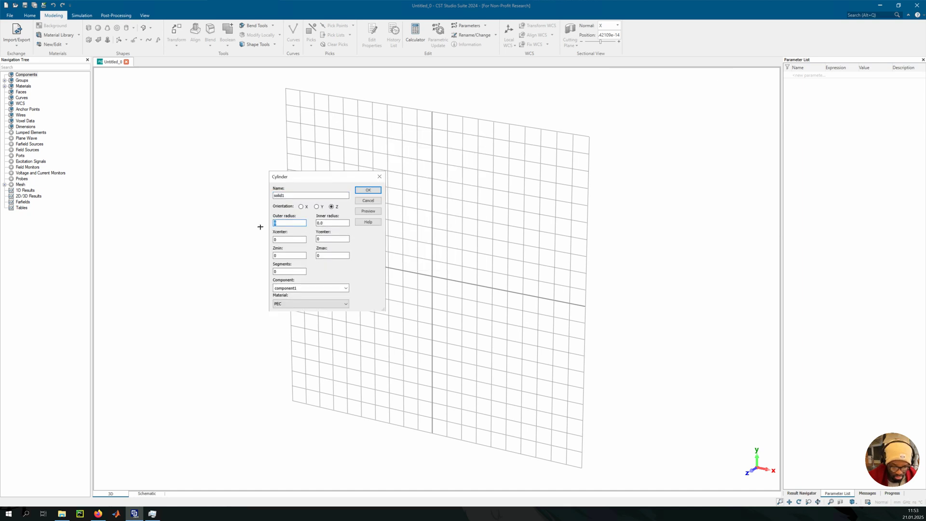
Set the cylinder's Z extent from a Zmin of -bp_length to a Zmax of bp_length.
double_click(275, 256)
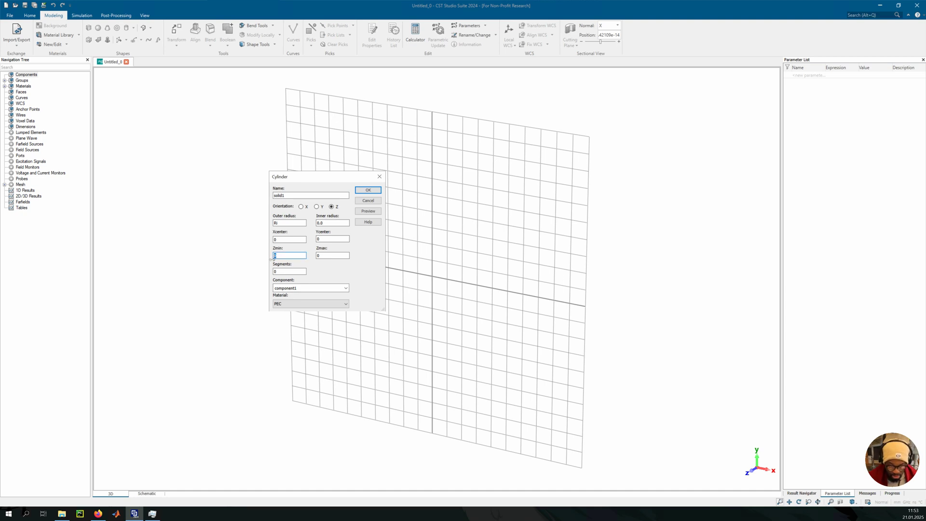
type("bo")
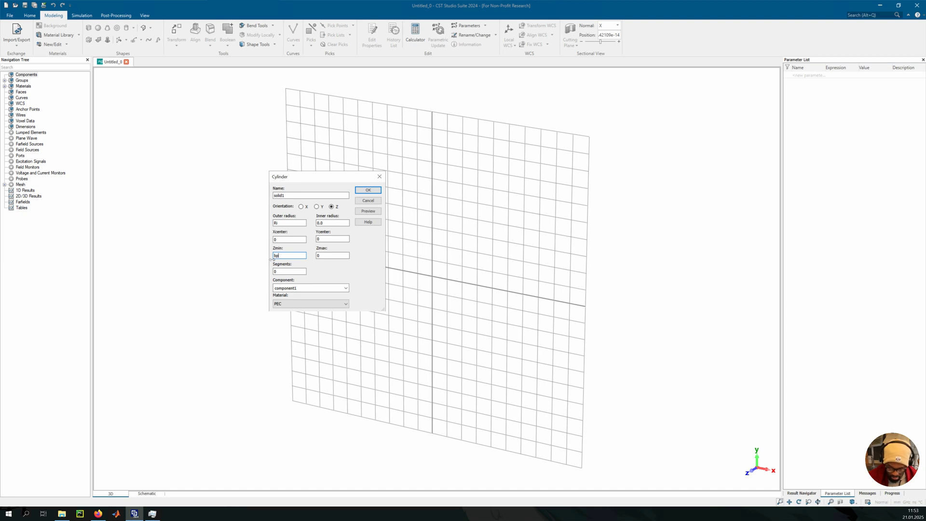
type("_length")
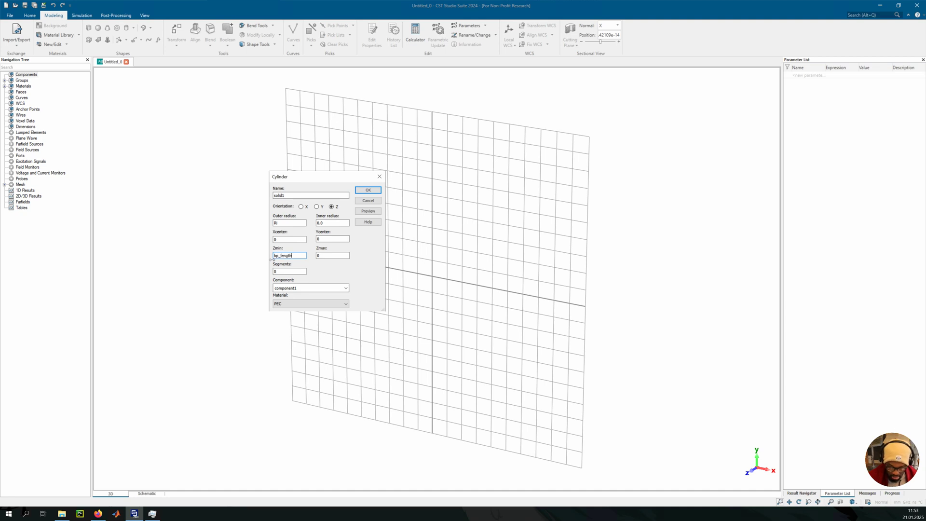
double_click(324, 255)
type("be")
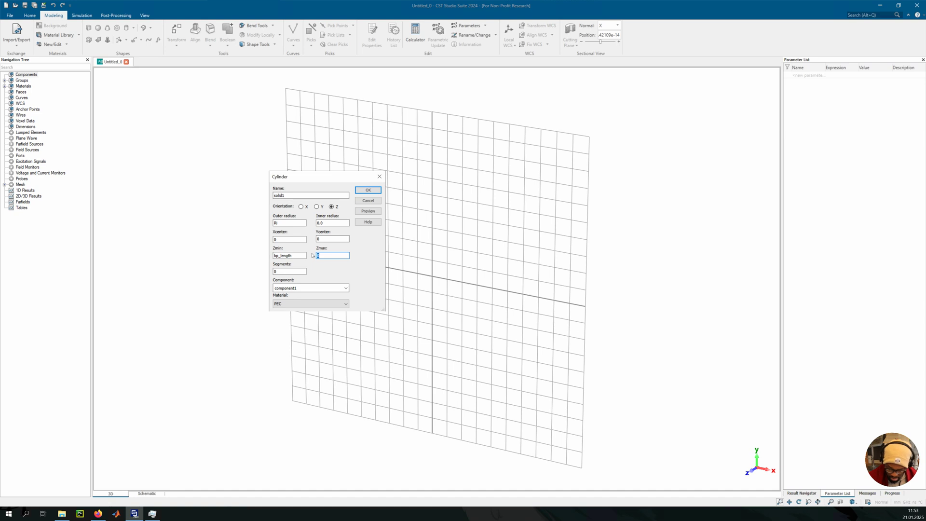
key("BackSpace")
key("BackSpace")
key("BackSpace")
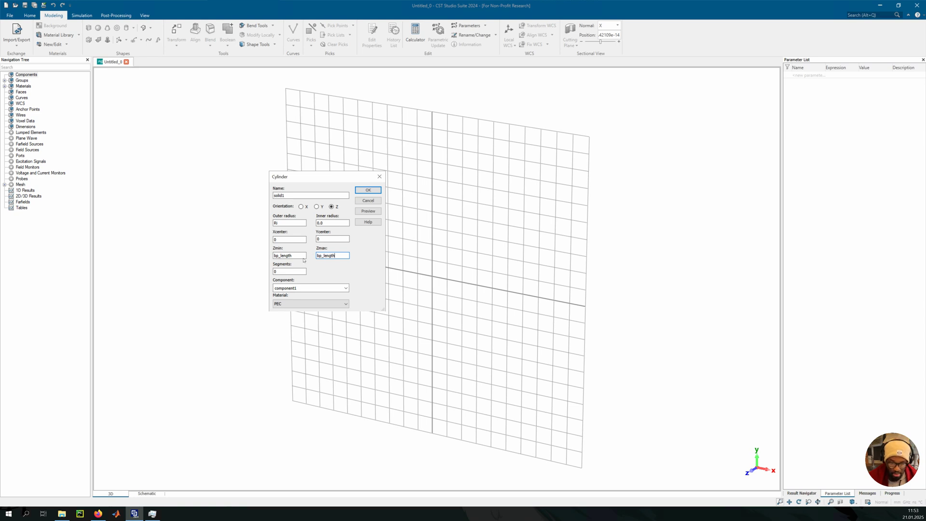
left_click(277, 256)
type("-")
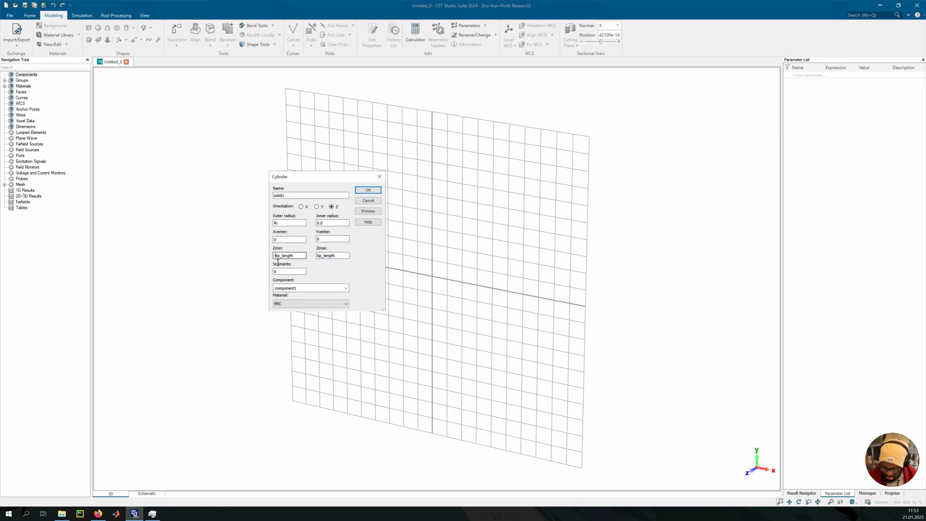
Define the missing parameters Ri as 150 and bp_length as 100, and create the cylinder.
left_click(361, 212)
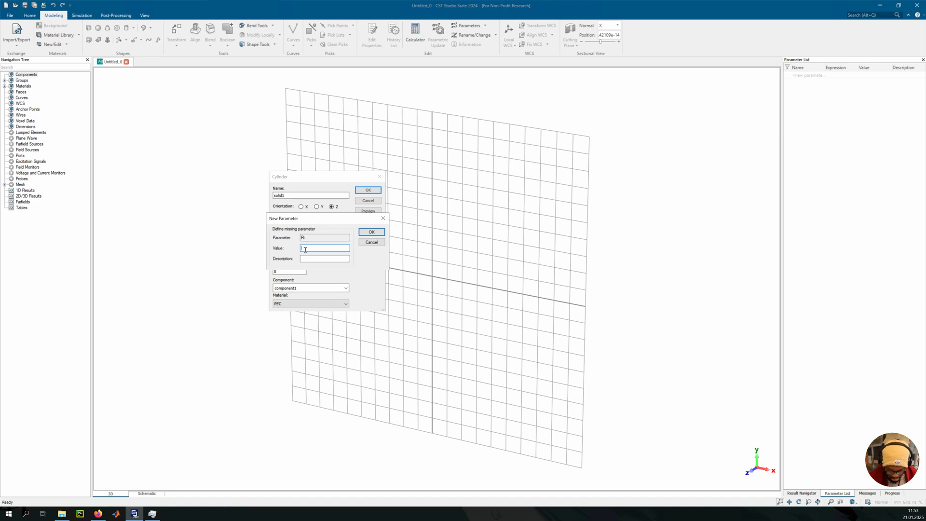
type("150")
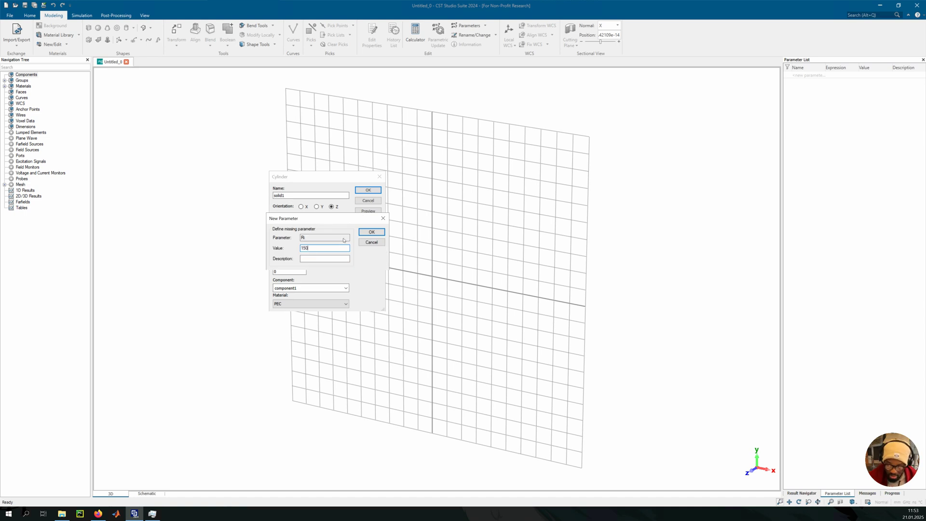
left_click(371, 232)
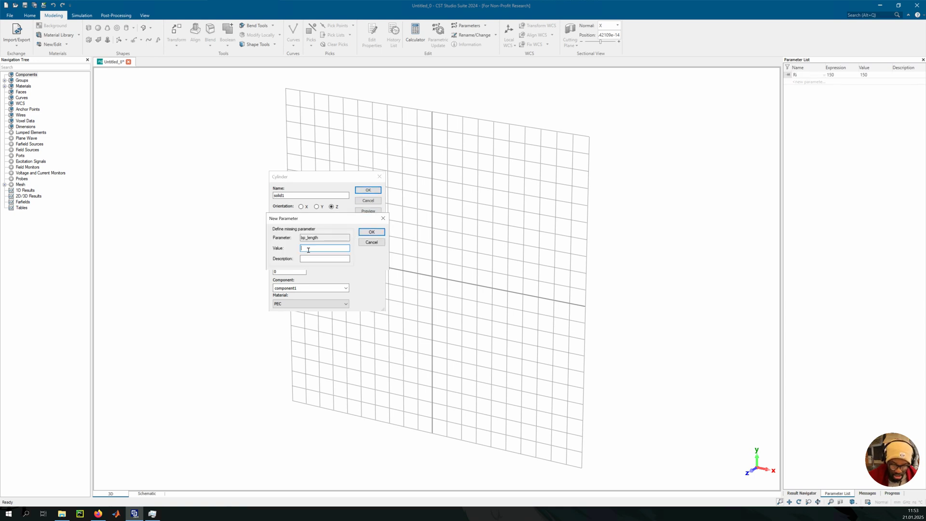
type("1")
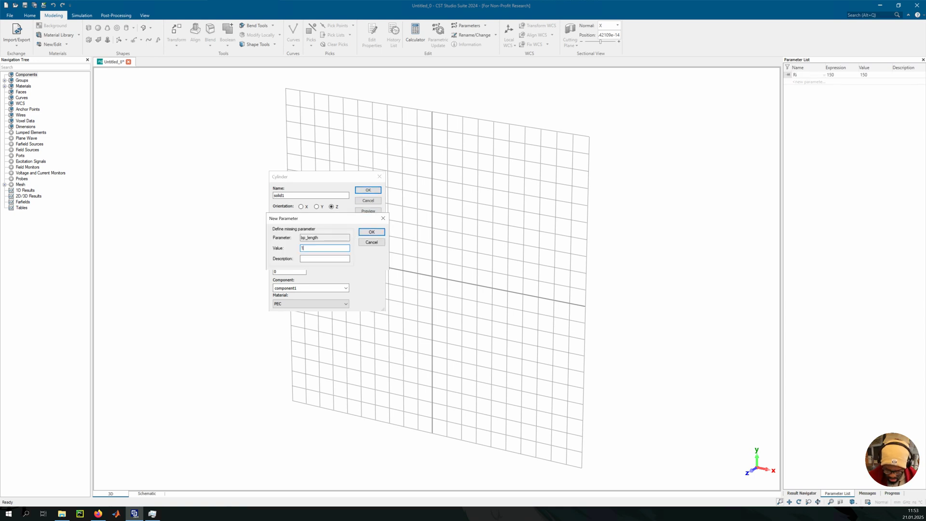
type("00")
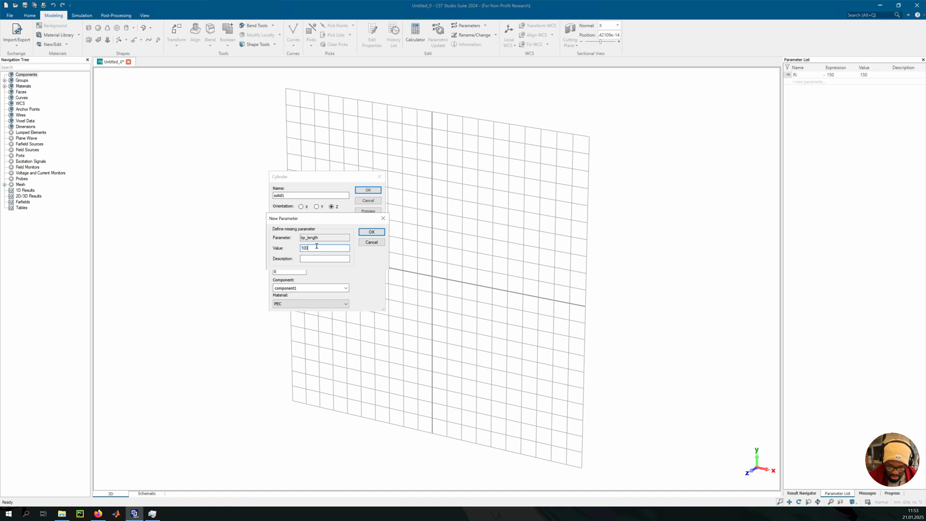
left_click(370, 232)
left_click(368, 191)
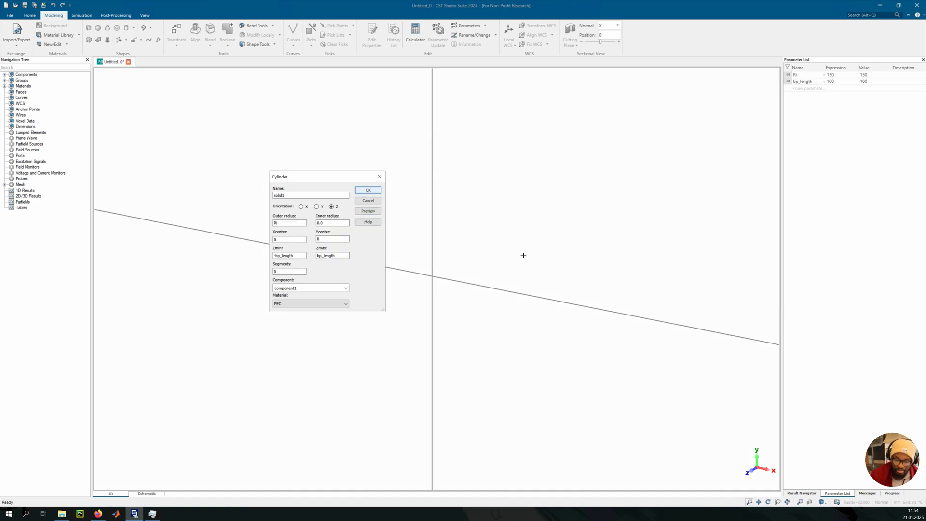
Change the material of solid1 in component1 to Vacuum.
scroll(517, 251, "down", 3)
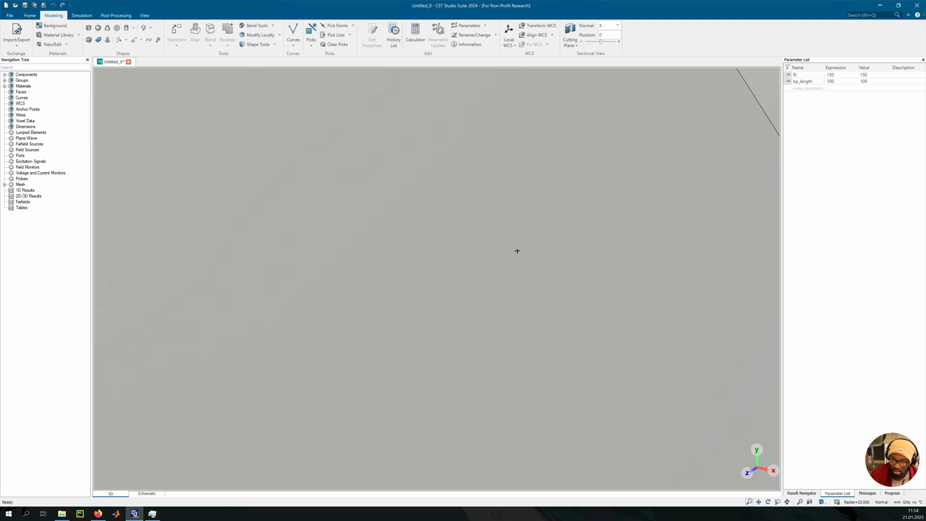
scroll(517, 251, "down", 8)
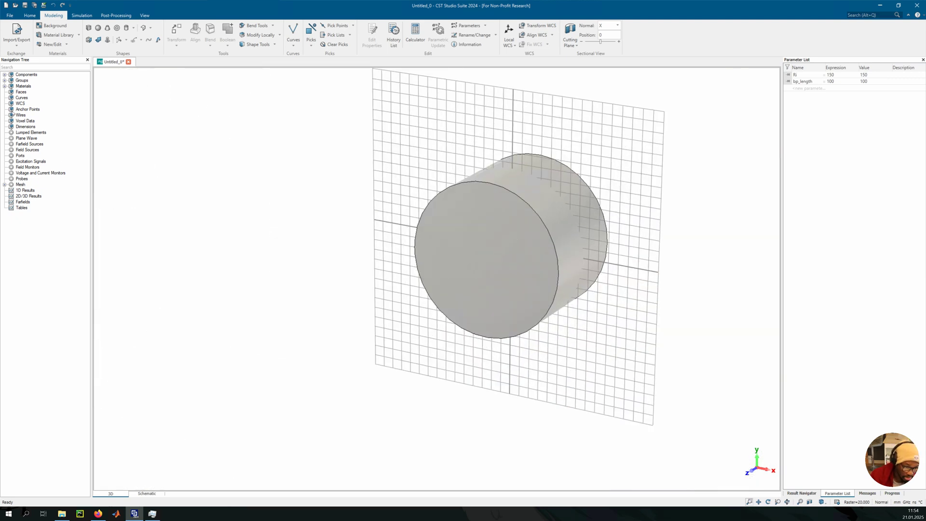
left_click(5, 80)
left_click(4, 75)
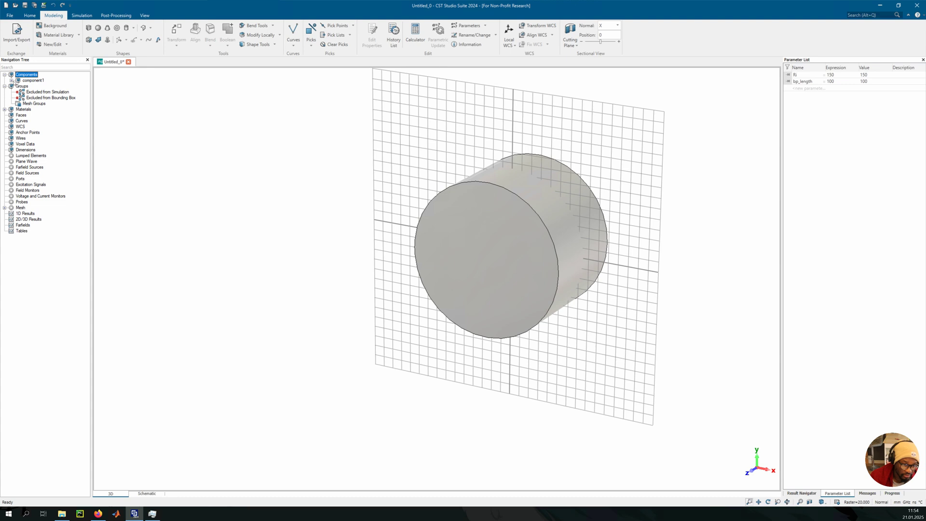
left_click(11, 81)
left_click(33, 86)
right_click(31, 86)
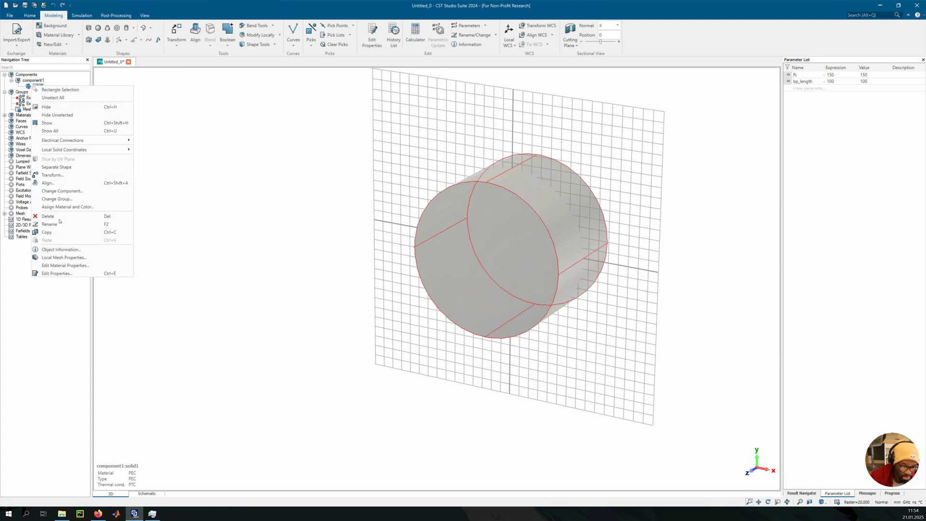
left_click(68, 206)
left_click(420, 257)
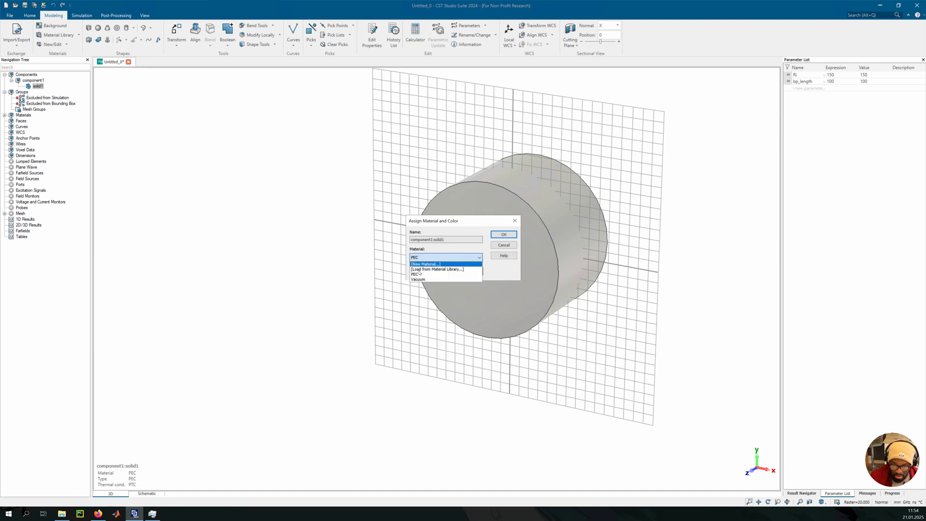
left_click(419, 274)
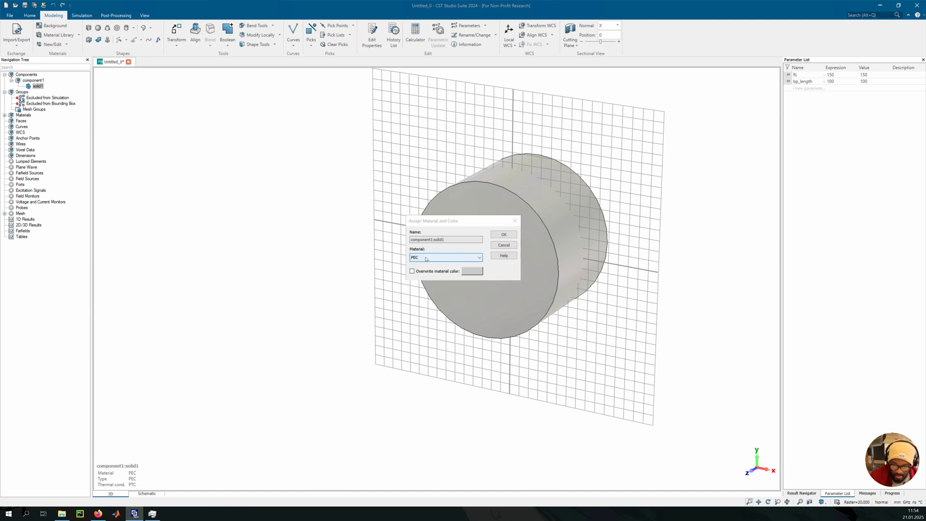
left_click(426, 258)
left_click(502, 235)
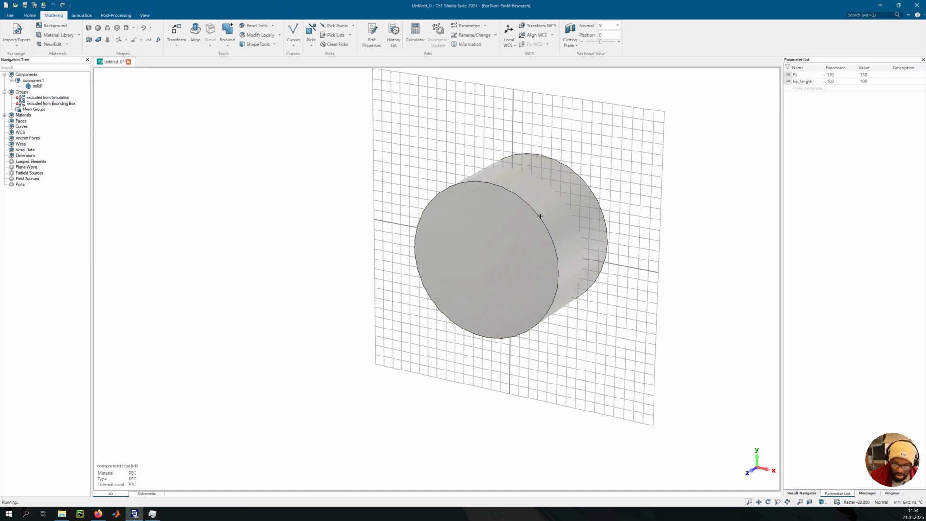
Reset the illumination settings in the view options to their defaults and apply the change.
scroll(549, 202, "up", 2)
middle_click_drag(540, 207, 514, 224)
left_click(81, 15)
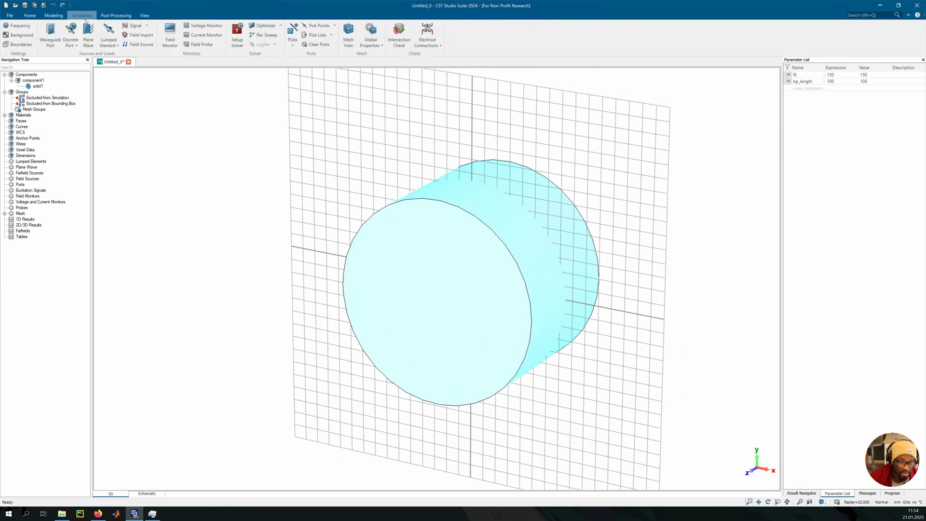
left_click(116, 15)
left_click(144, 15)
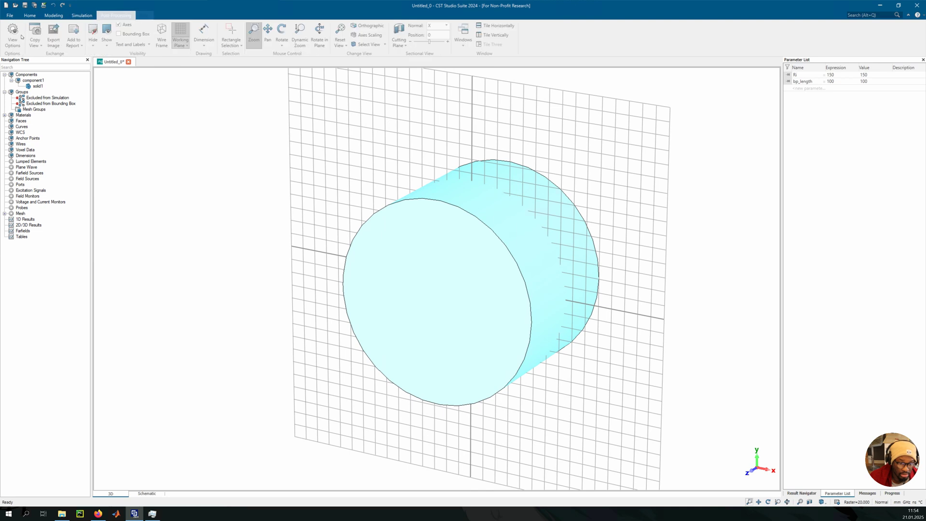
left_click(12, 35)
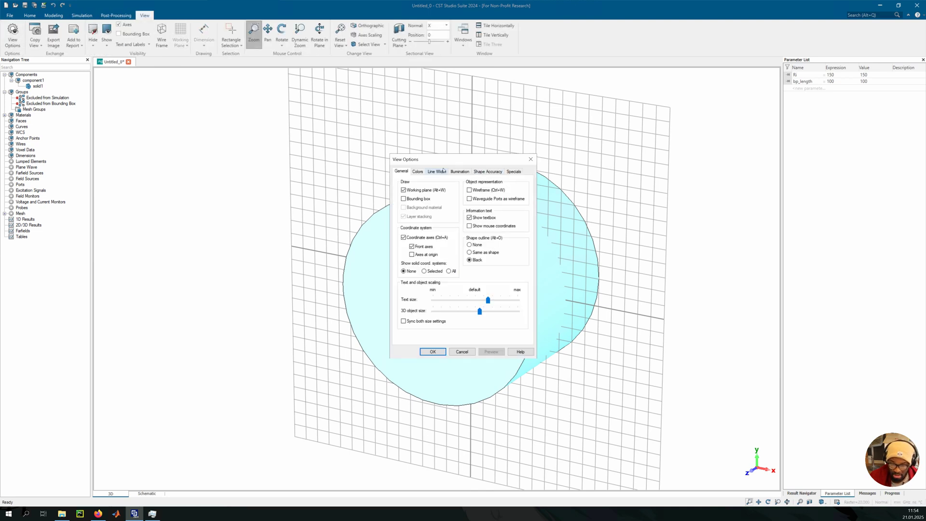
left_click(458, 171)
left_click(514, 247)
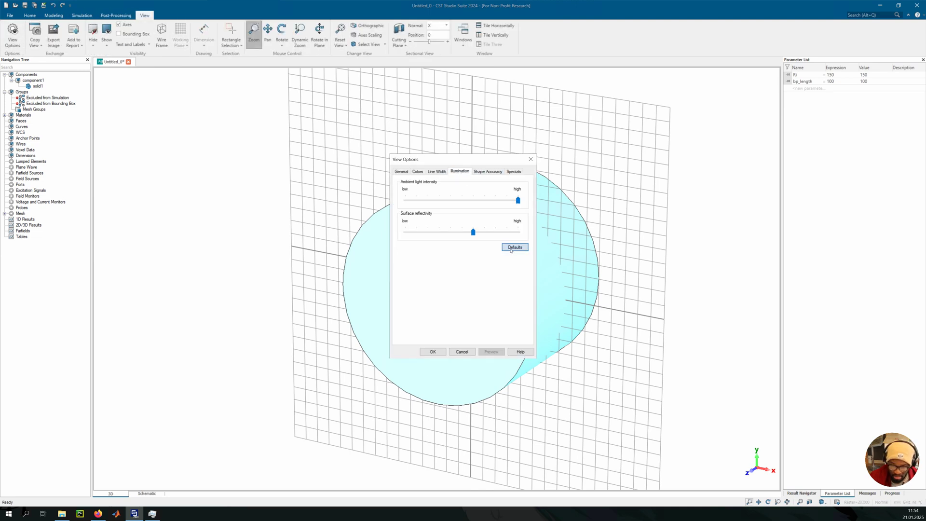
left_click(481, 172)
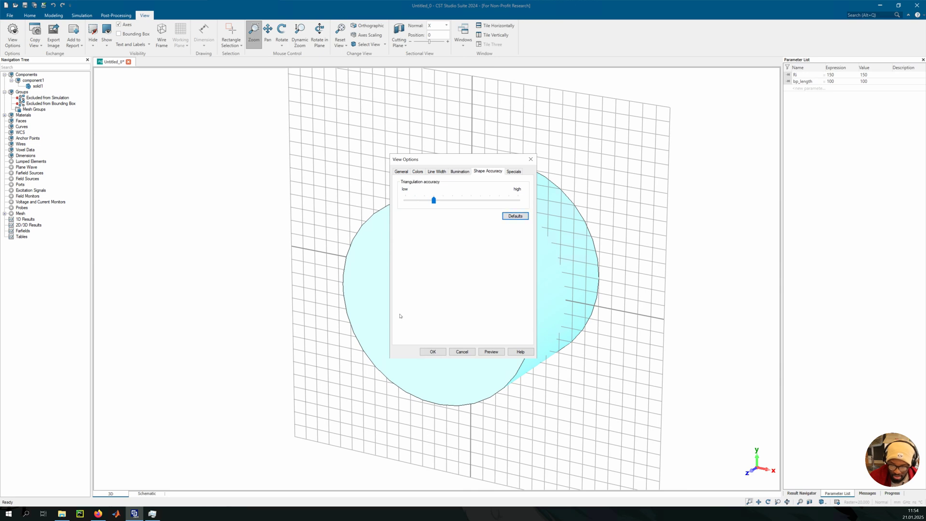
left_click(432, 352)
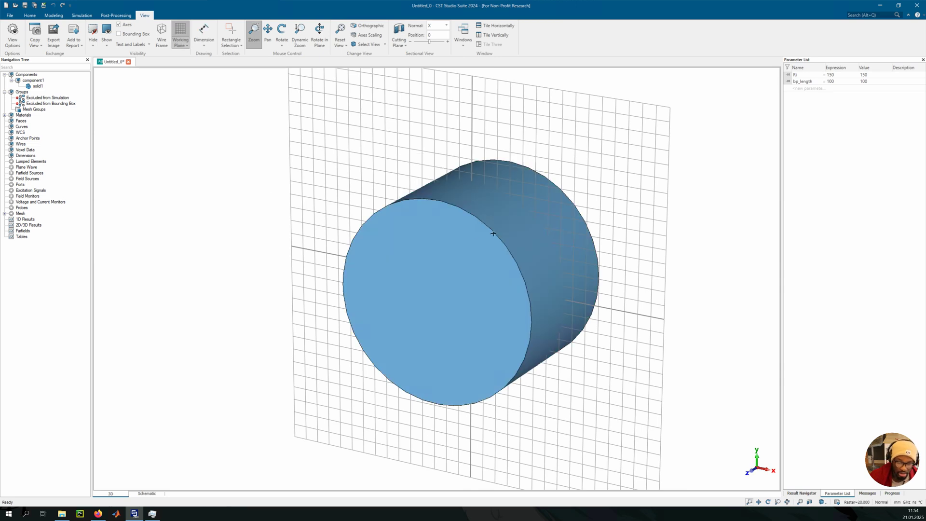
Save the project as fun_with_wcs in the Assembly folder.
middle_click_drag(485, 242, 410, 264)
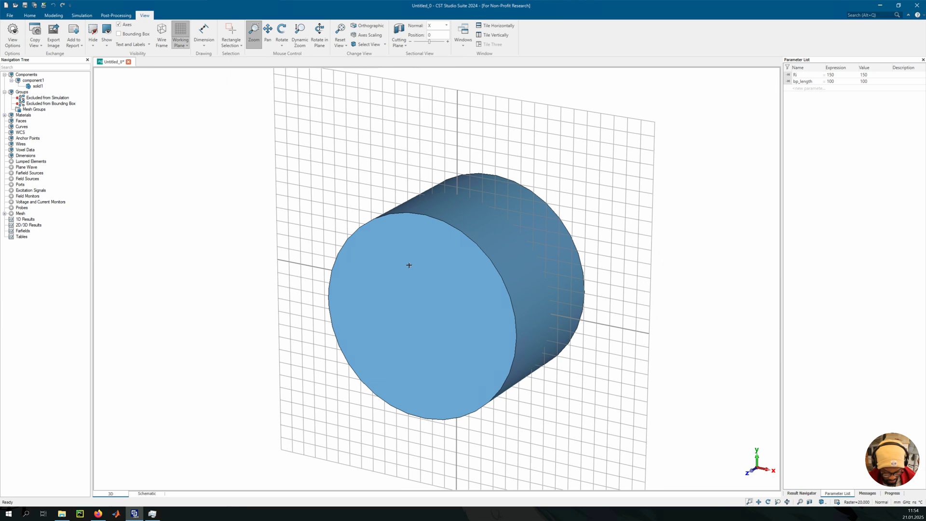
key("ctrl+s")
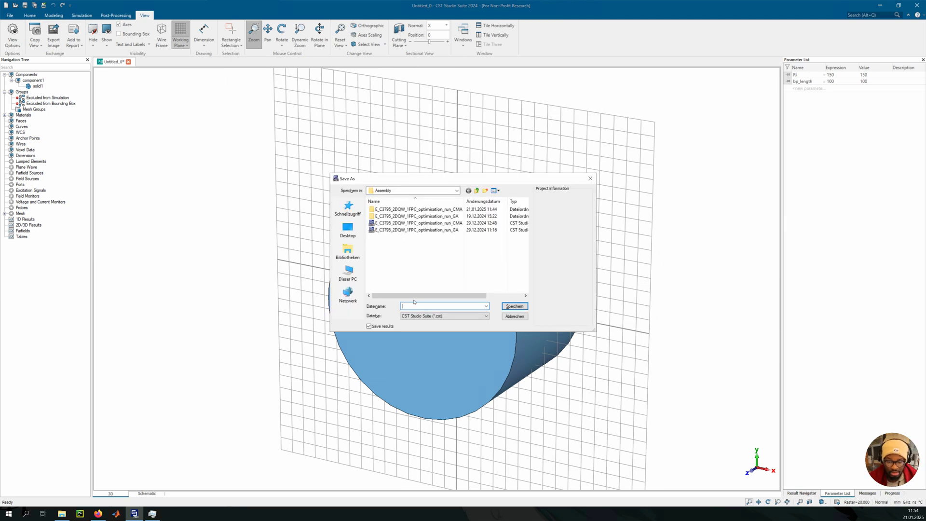
type("modelling")
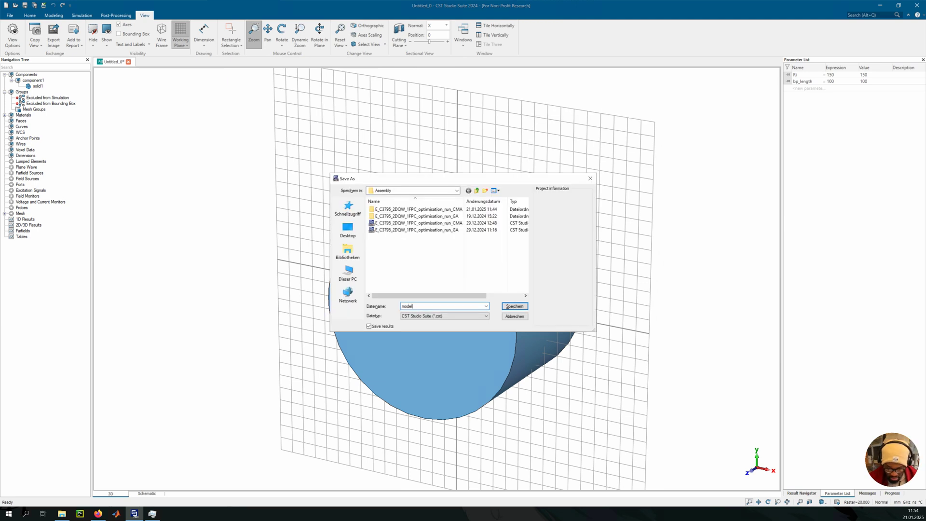
key("ctrl+a")
key("BackSpace")
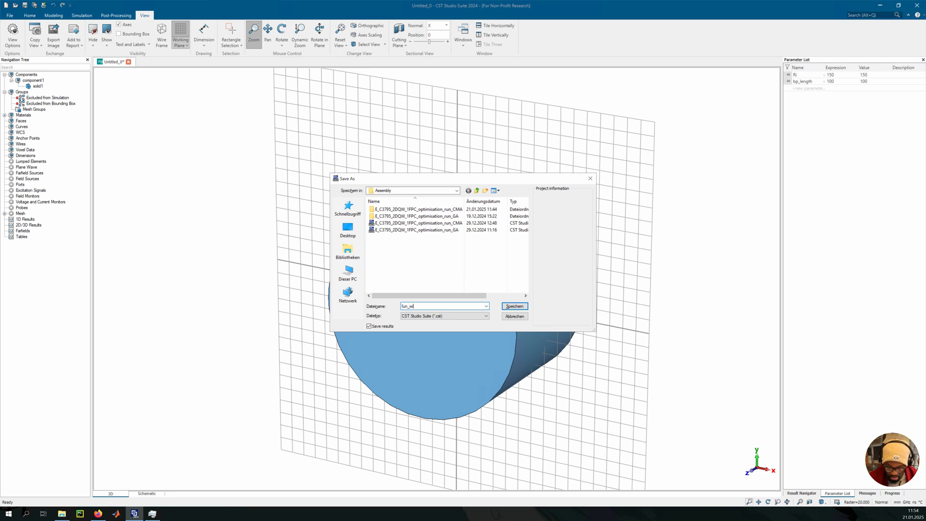
type("fun_with_wcs")
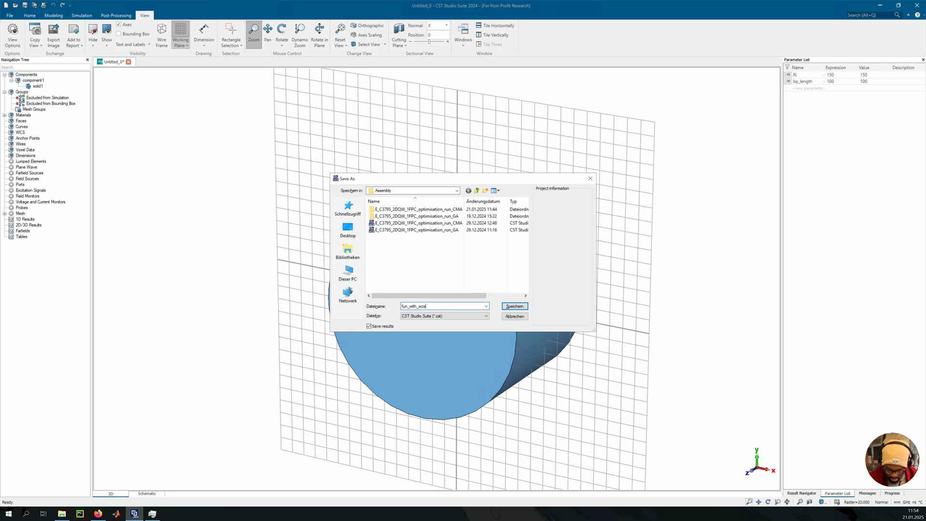
left_click(514, 306)
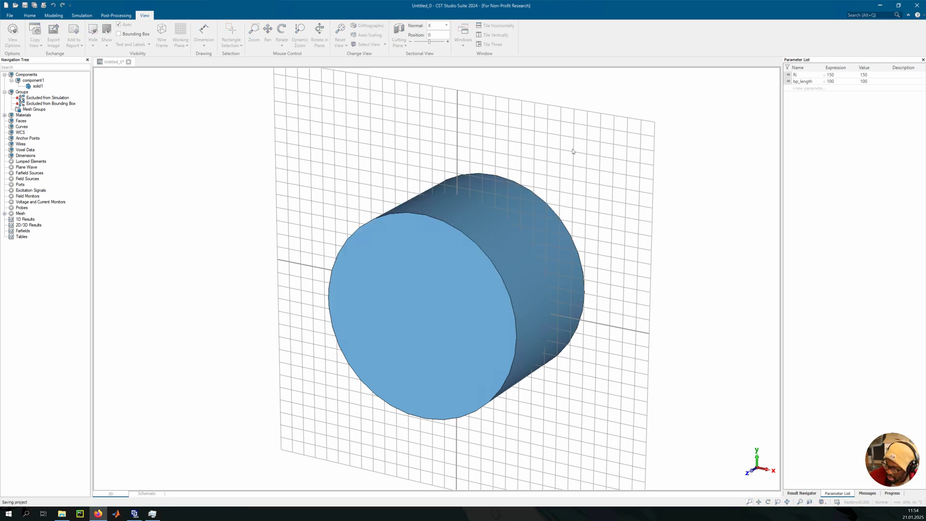
Switch to the dn_dqw.pdf drawing in Firefox and examine the coupler dimensions in section A-A, then return to CST Studio Suite.
key("alt+Tab")
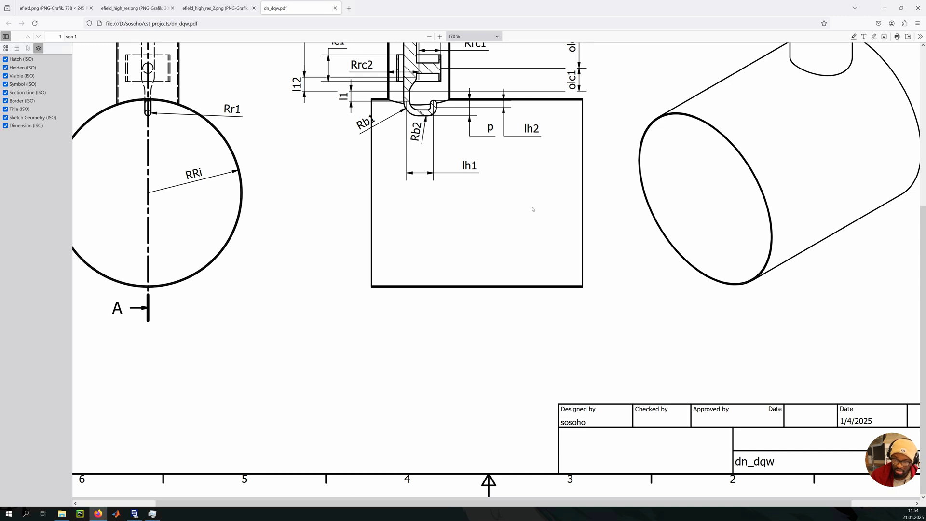
scroll(532, 209, "up", 5)
scroll(621, 245, "down", 1)
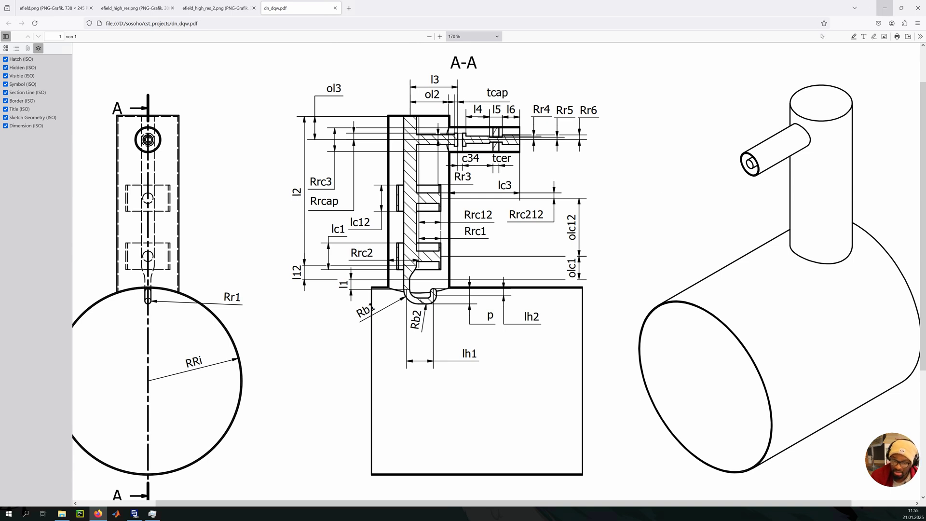
left_click(884, 8)
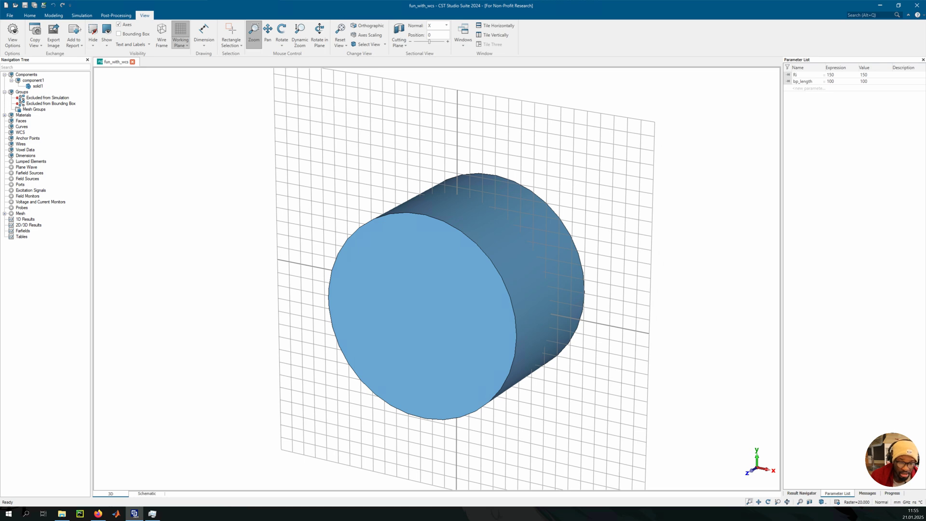
Start a new cylinder, solid2, oriented along Y with the outer radius given as rch.
left_click(53, 15)
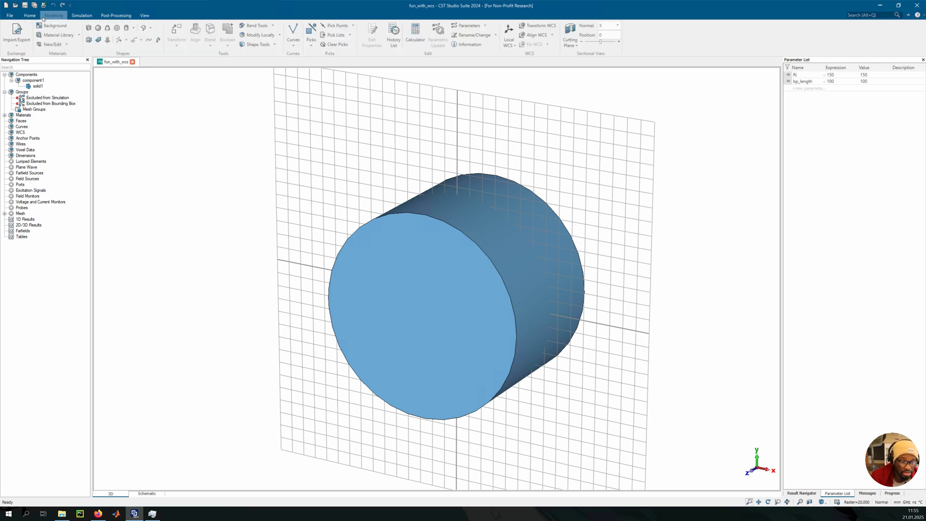
left_click(127, 28)
key("Escape")
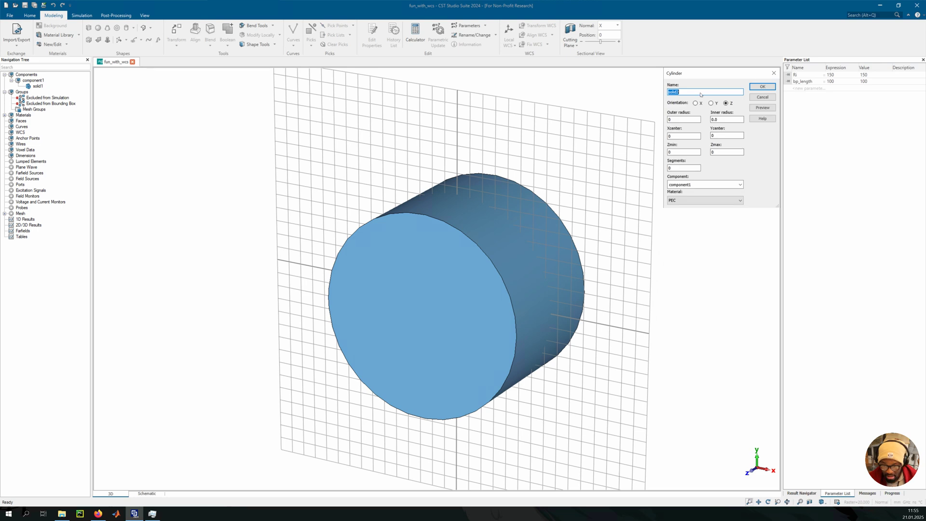
left_click_drag(690, 74, 392, 128)
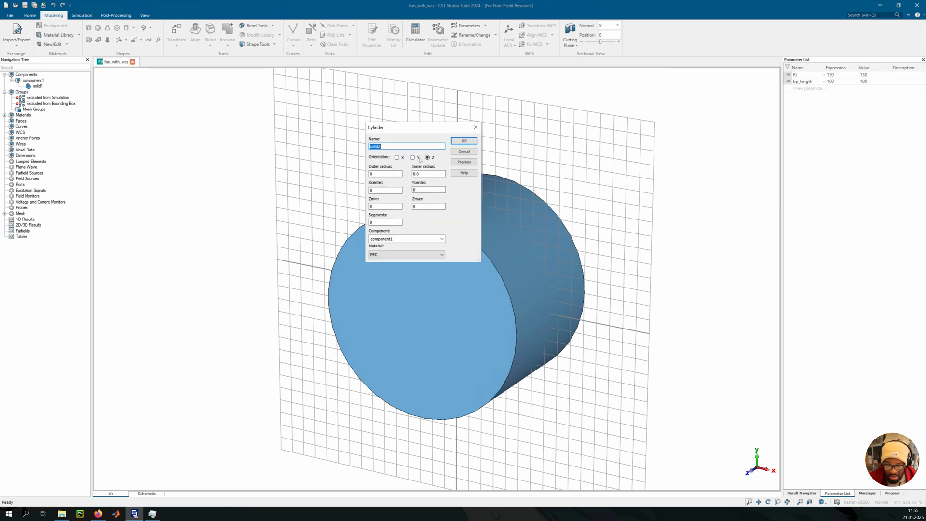
left_click(413, 158)
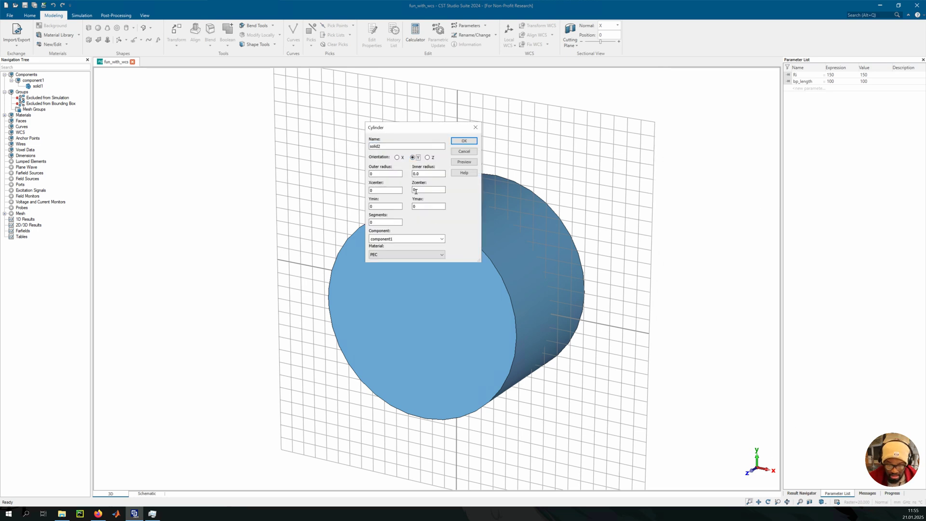
left_click(378, 175)
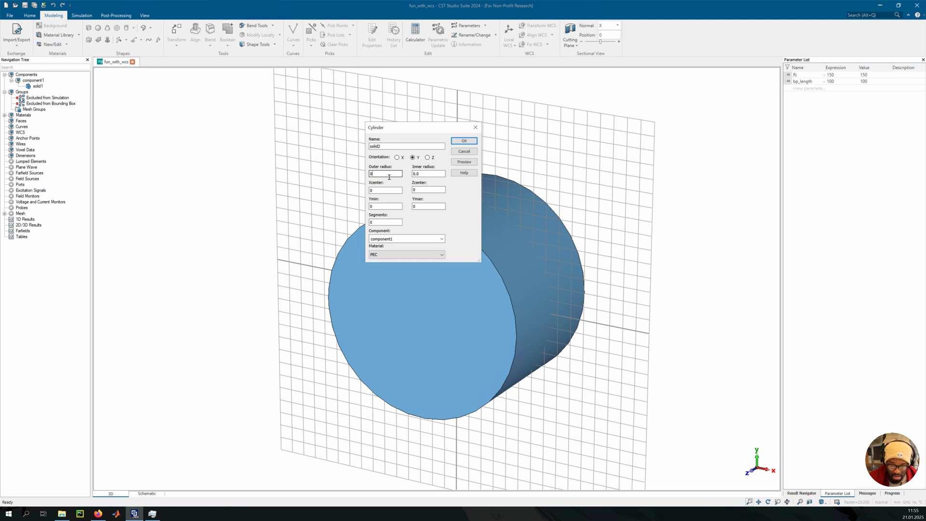
double_click(390, 177)
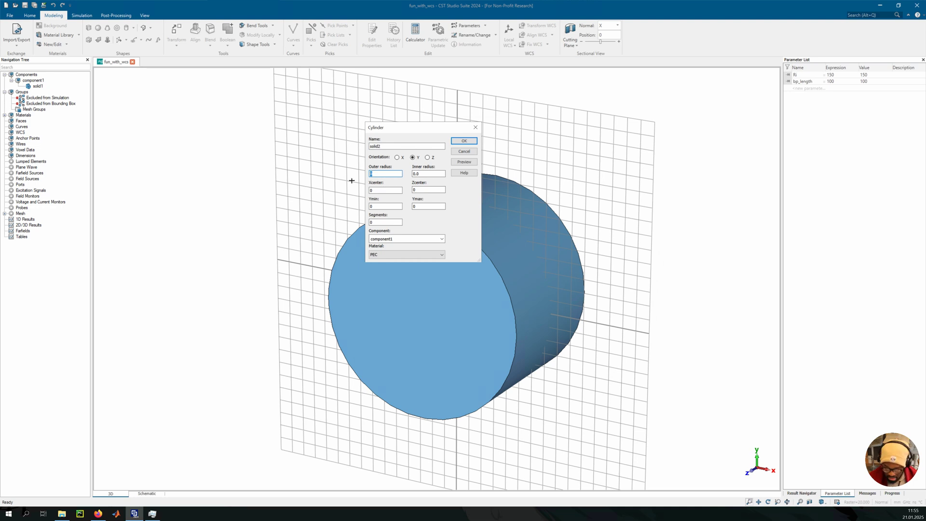
type("ri")
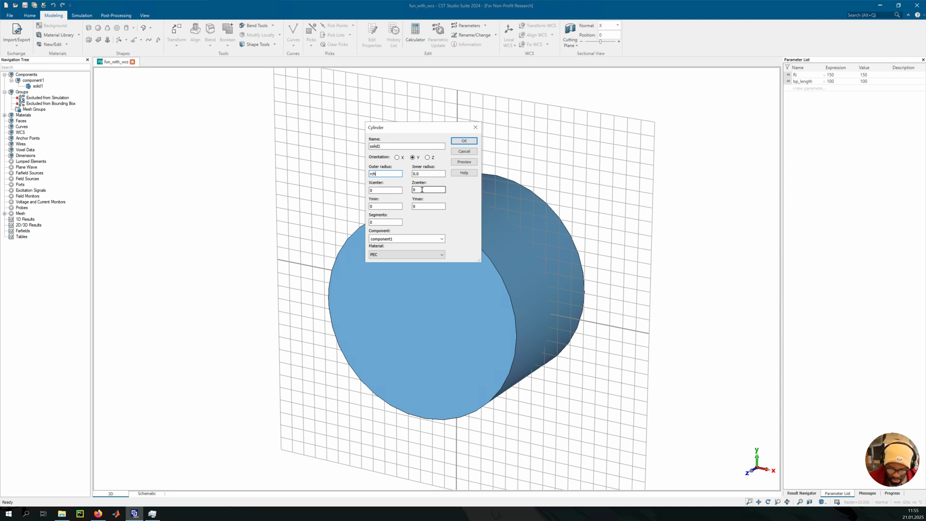
Check the vertical dimensions of the coupler housing in the dn_dqw.pdf drawing in Firefox and return to the cylinder definition.
left_click(381, 207)
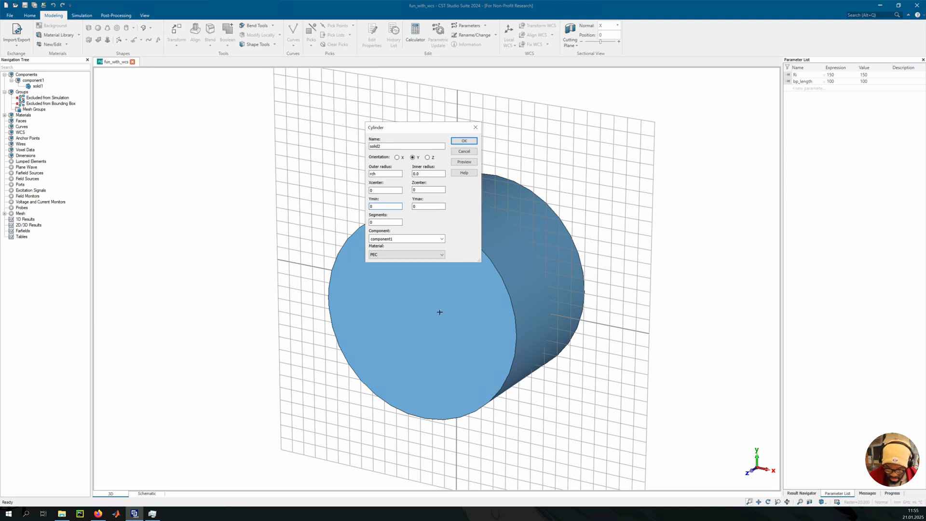
double_click(424, 207)
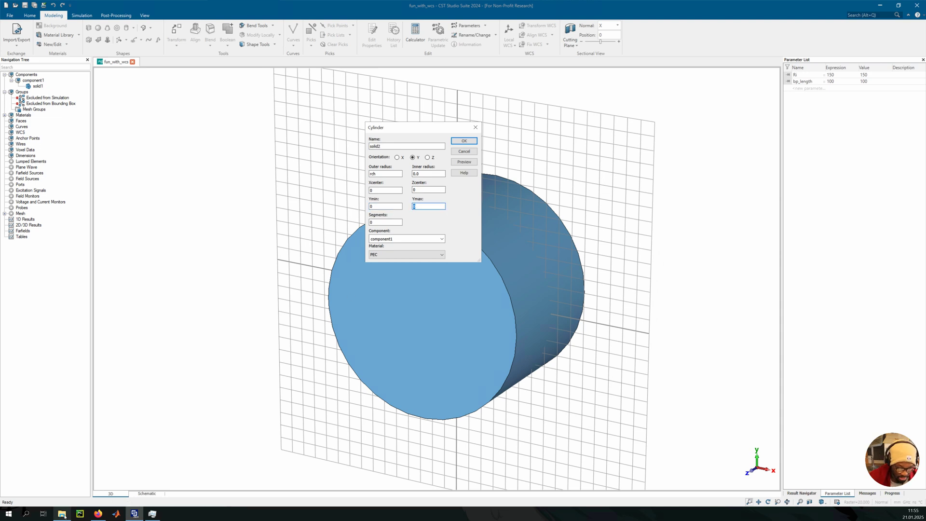
mouse_move(103, 516)
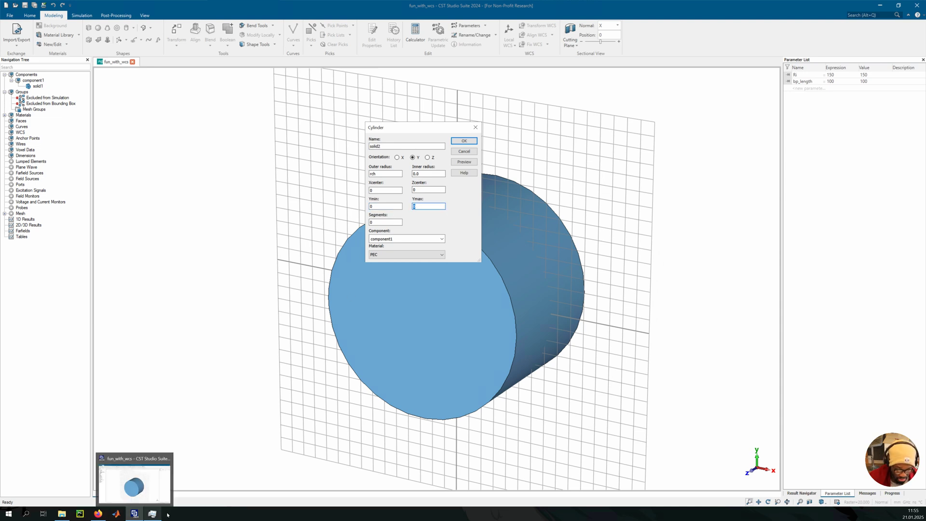
left_click(99, 513)
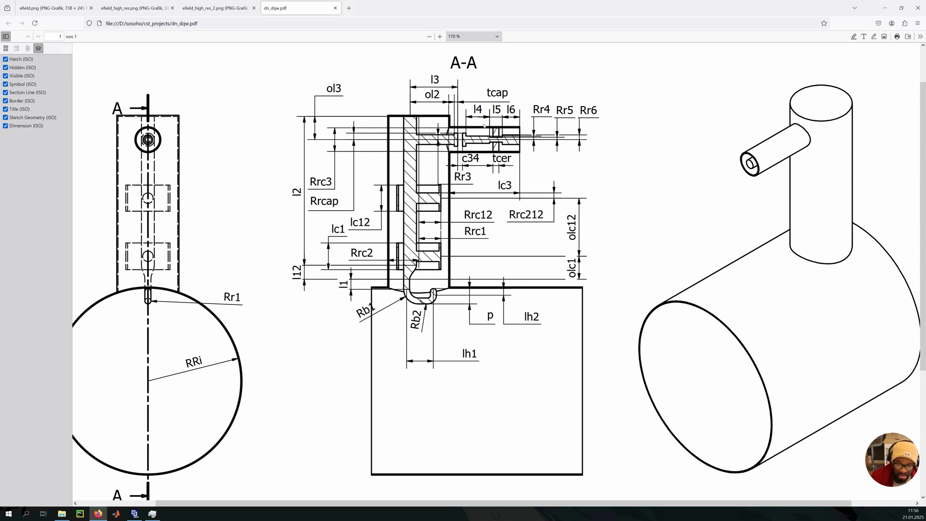
left_click(885, 9)
left_click(415, 206)
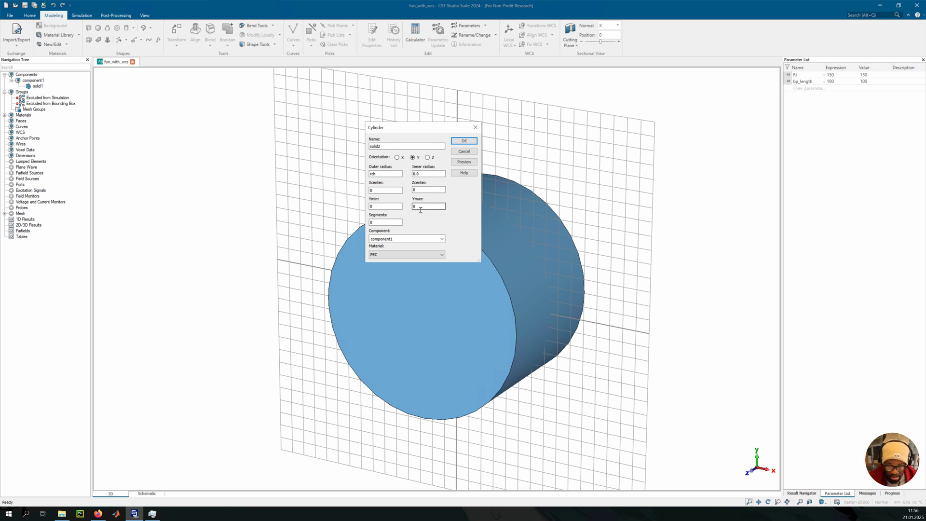
double_click(413, 207)
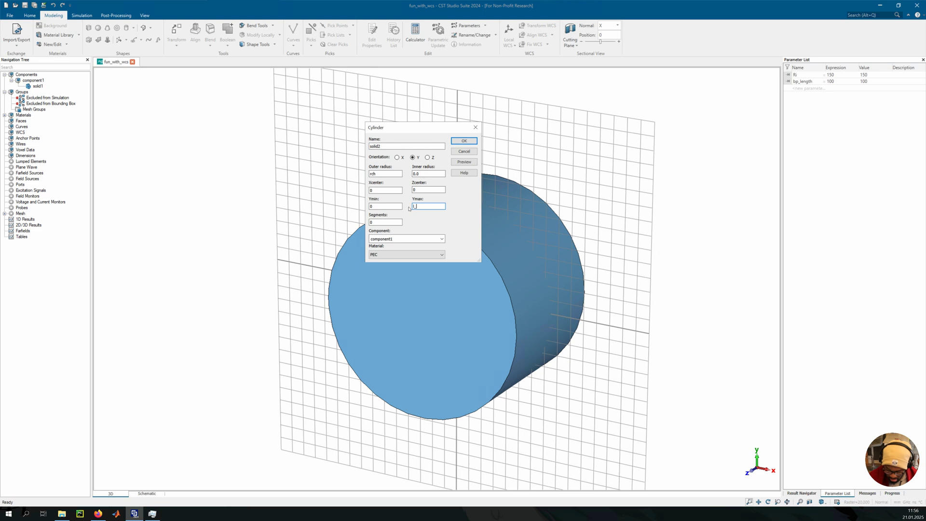
key("BackSpace")
key("BackSpace")
key("BackSpace")
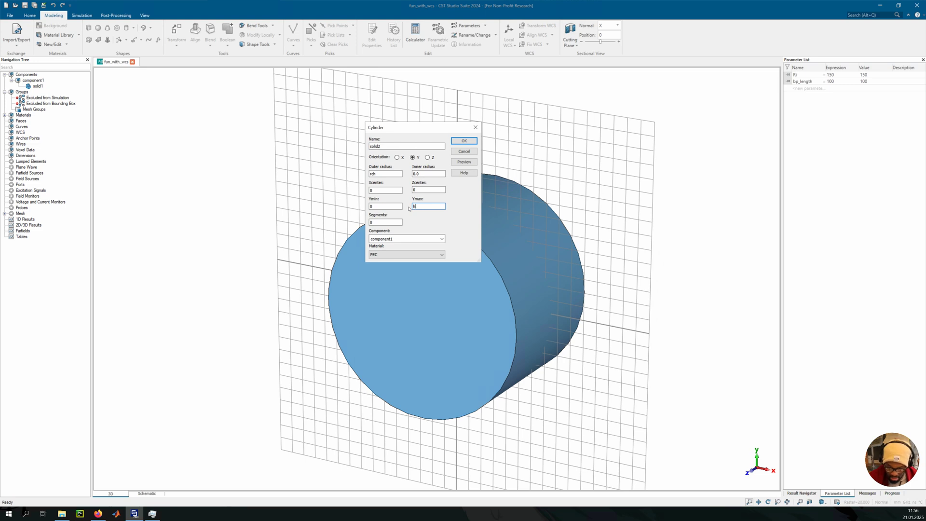
type("h_ch")
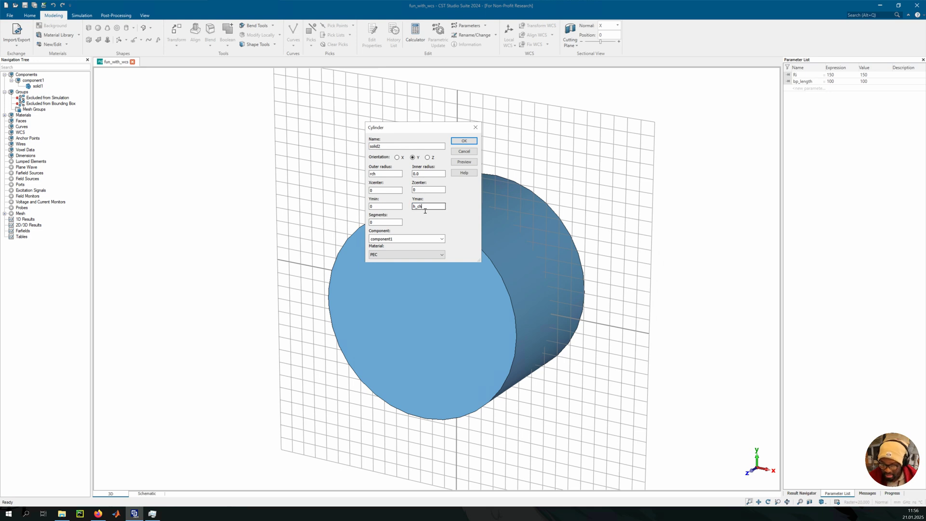
key("BackSpace")
key("BackSpace")
key("BackSpace")
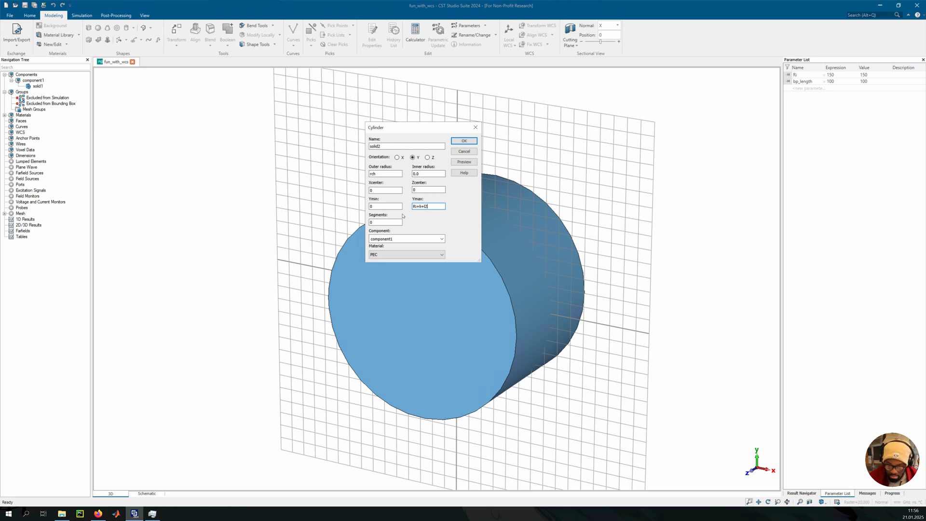
Set the cylinder's Ymax to h_ch and define the missing parameter rch as 80.
double_click(429, 208)
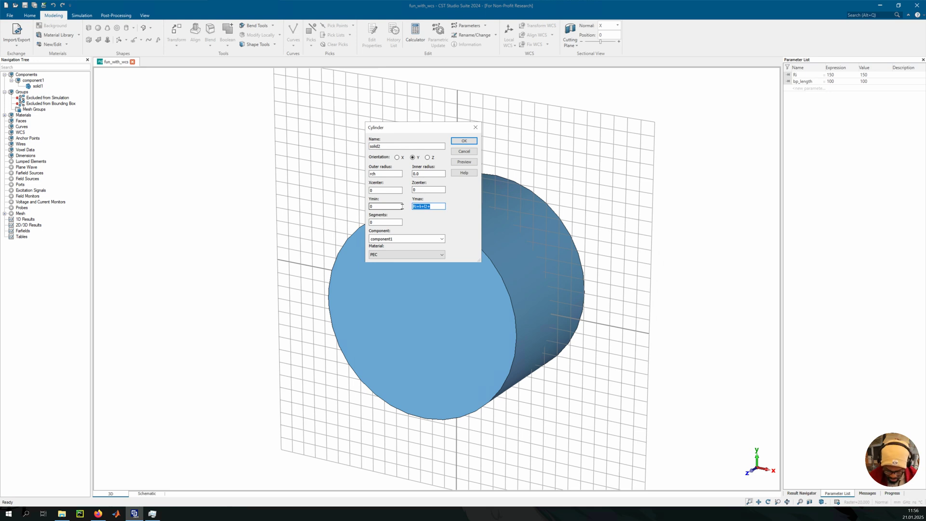
type("h_ch")
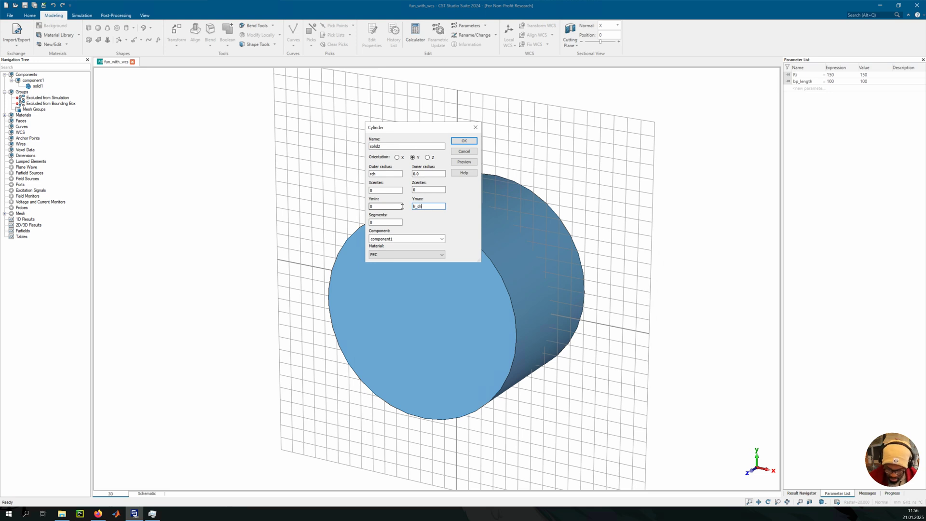
left_click(462, 162)
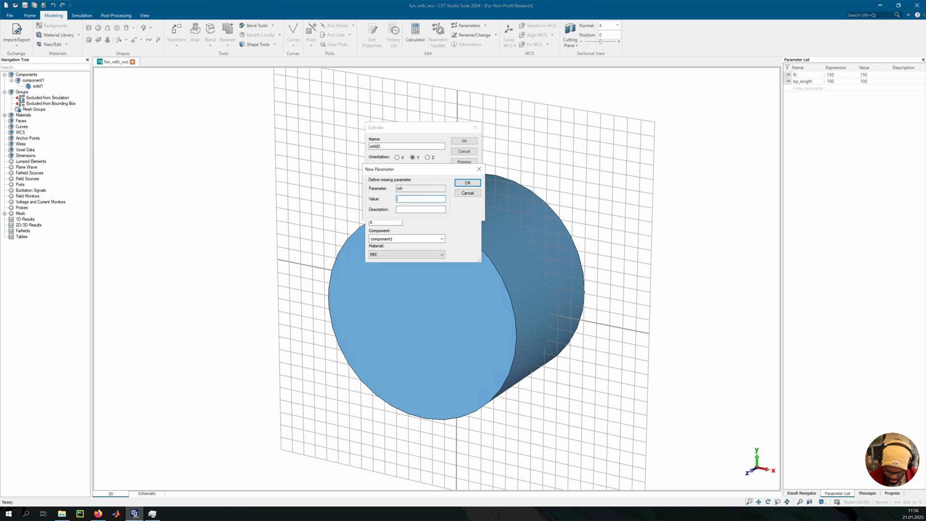
type("80")
left_click(467, 182)
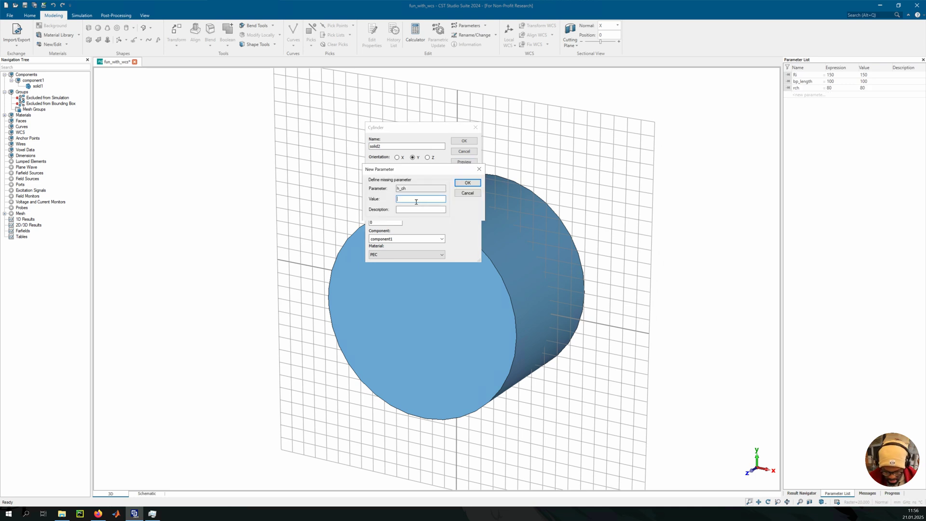
Define h_ch as 300 and create the solid2 cylinder in Vacuum, applying no Boolean combination with the intersecting solid1.
left_click(465, 193)
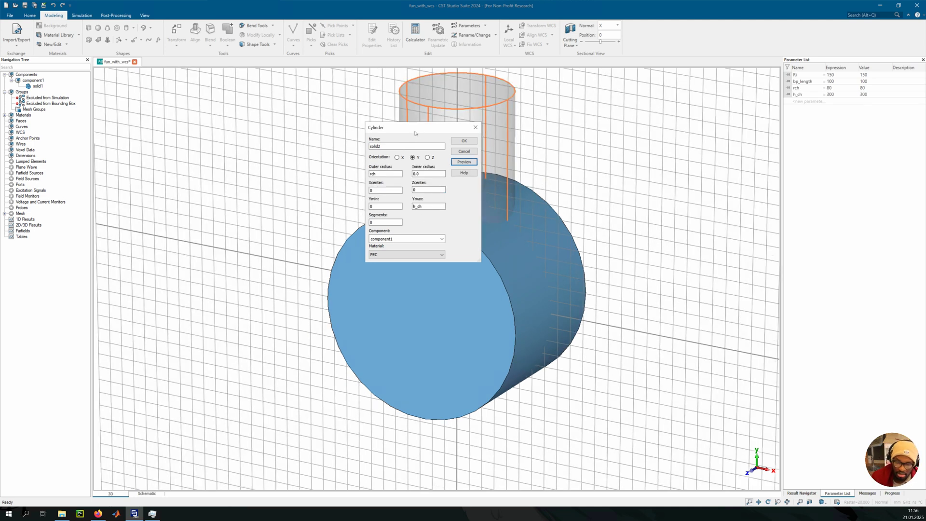
left_click_drag(415, 133, 320, 197)
left_click(313, 319)
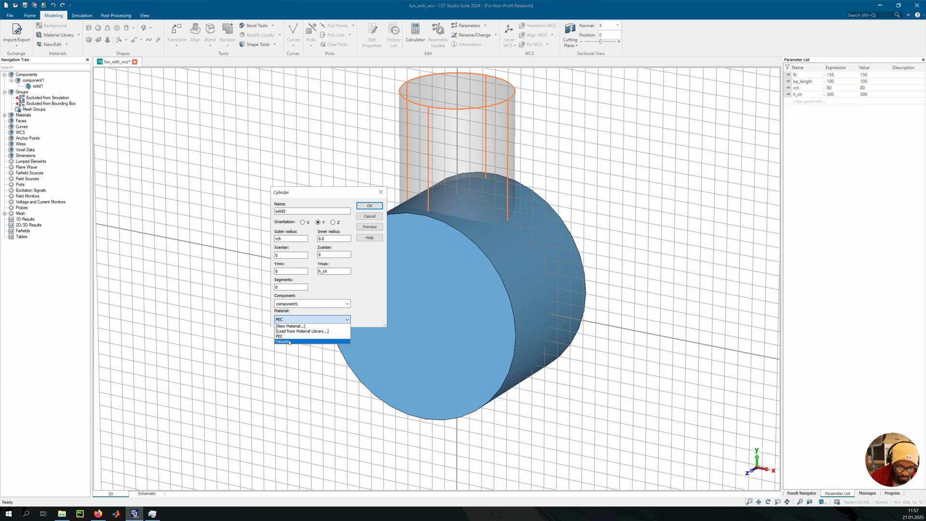
left_click(289, 342)
left_click(370, 205)
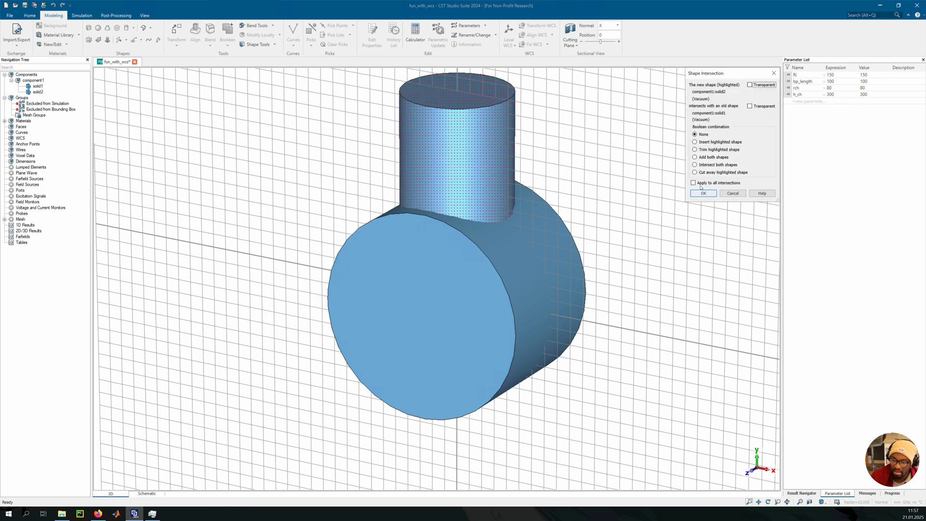
left_click(703, 193)
Hide the working plane grid behind the two cylinders.
scroll(522, 188, "down", 1)
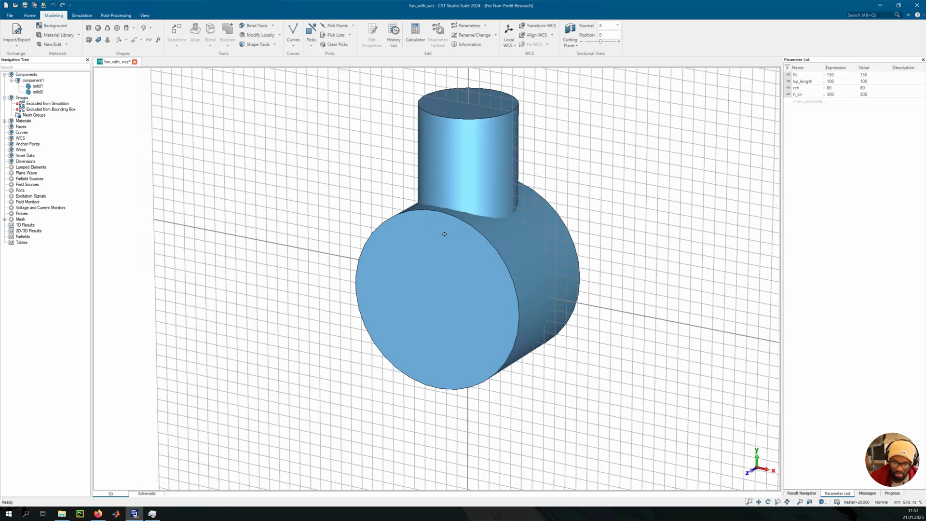
middle_click_drag(464, 207, 411, 194)
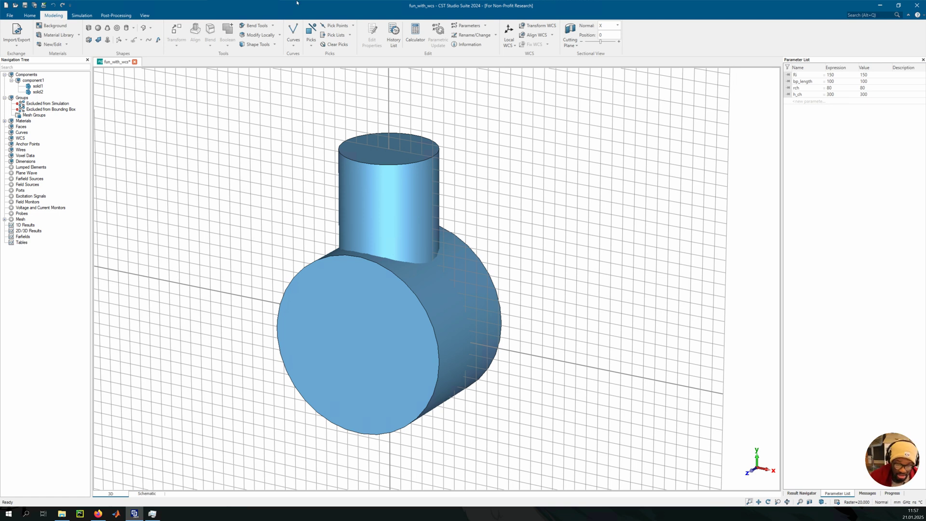
left_click(145, 16)
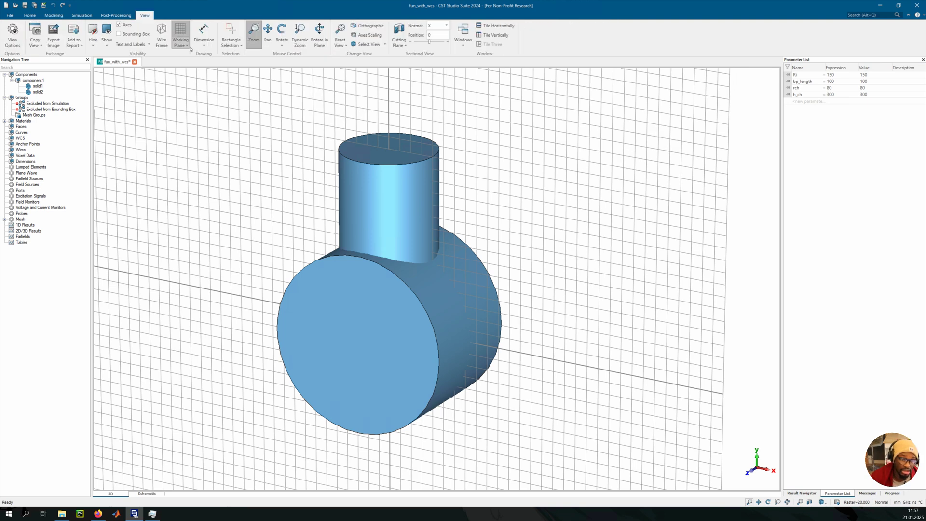
left_click(178, 31)
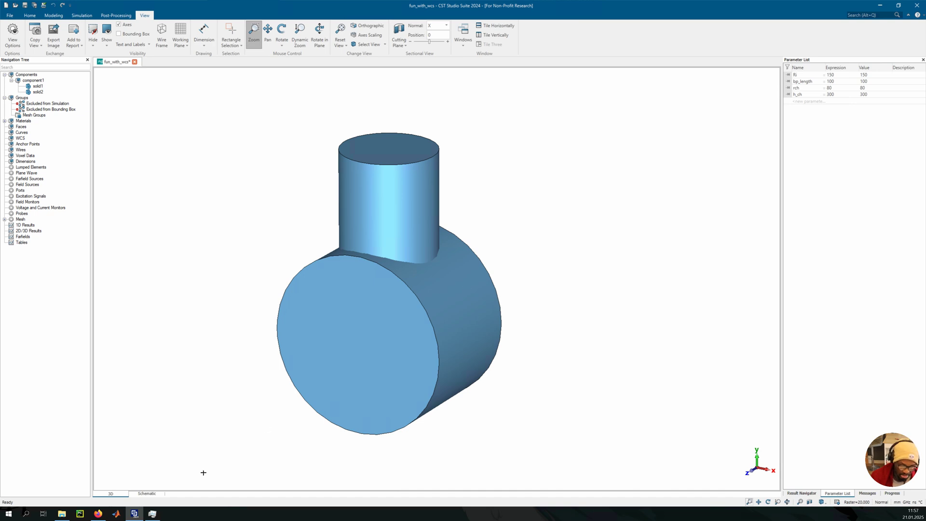
Check the coupler geometry in the dn_dqw.pdf drawing in Firefox and return to the model in CST Studio Suite.
left_click(98, 513)
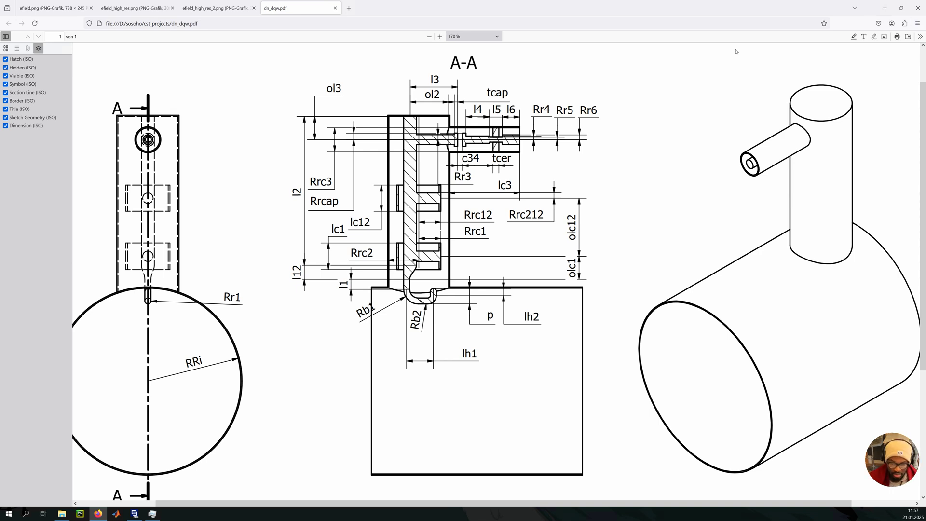
left_click(885, 10)
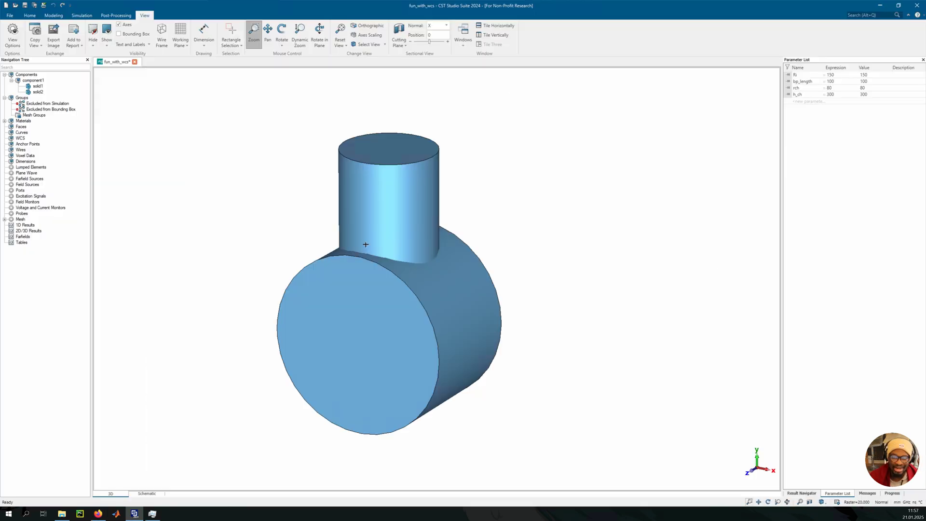
middle_click_drag(407, 188, 417, 239)
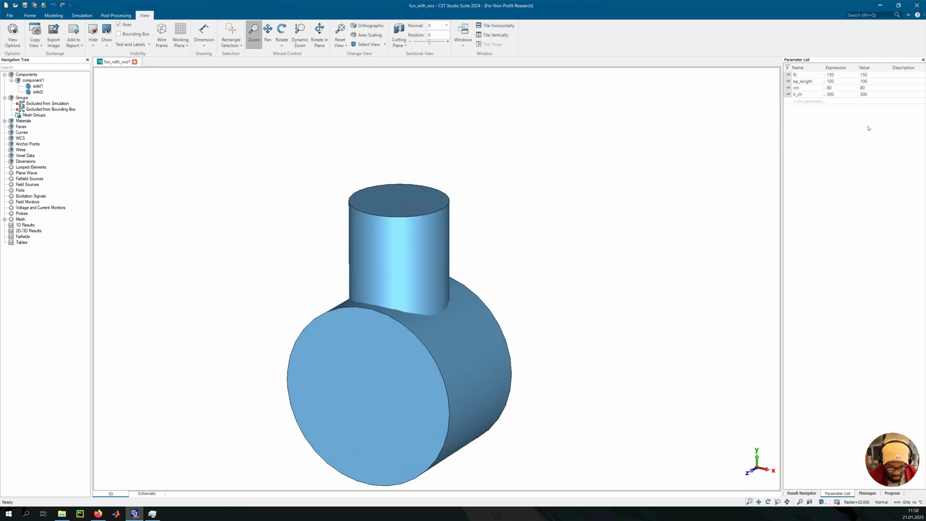
Set the parameter h_ch to 200 and update the model with the new cylinder height.
double_click(831, 95)
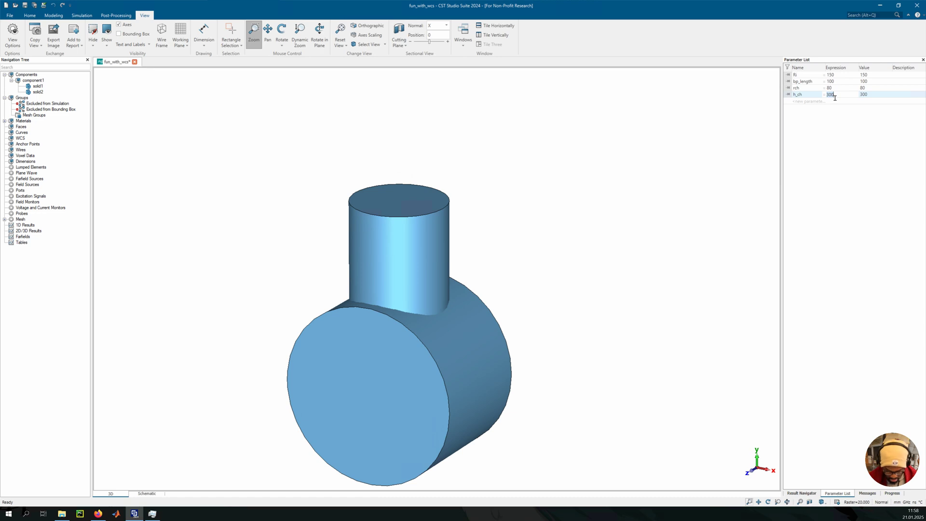
type("200")
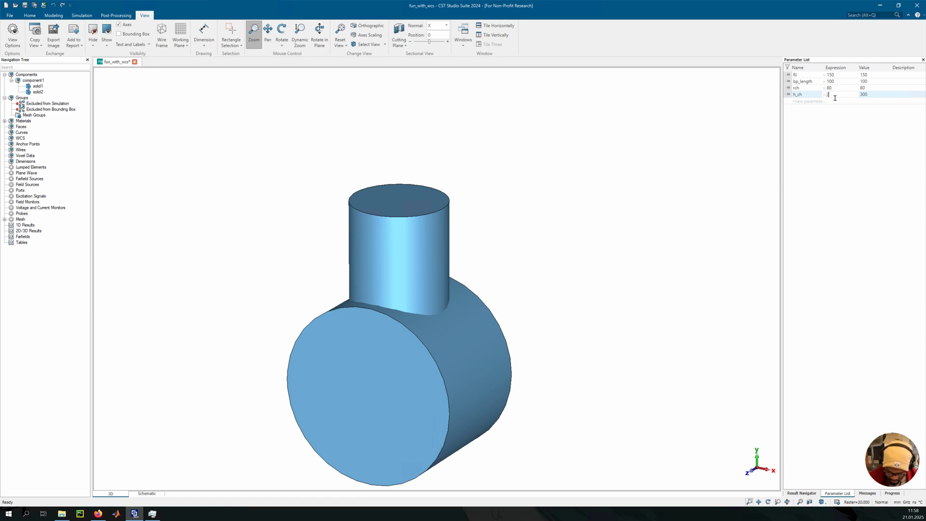
key("Return")
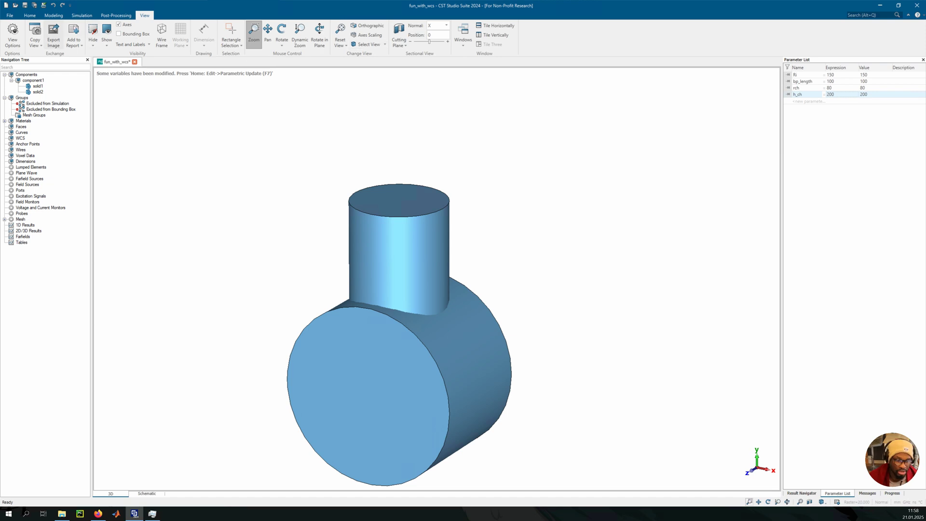
left_click(54, 15)
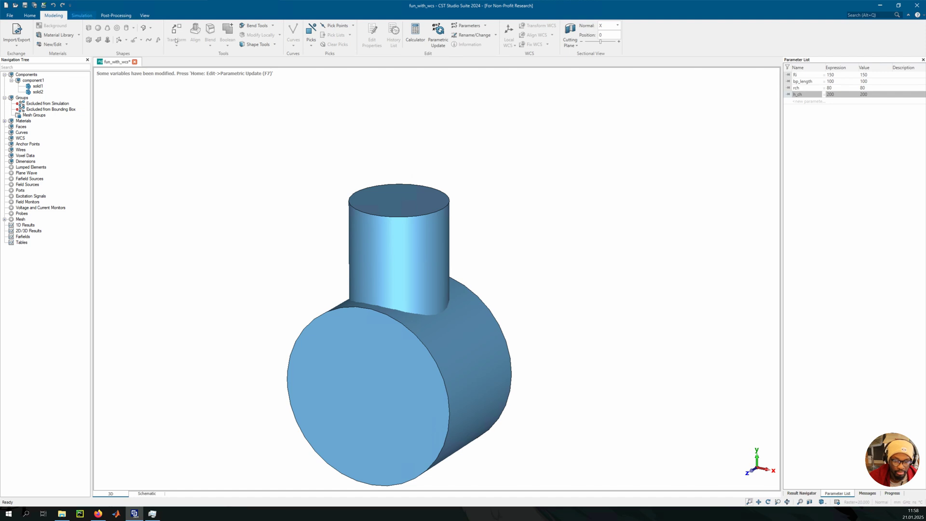
left_click(438, 34)
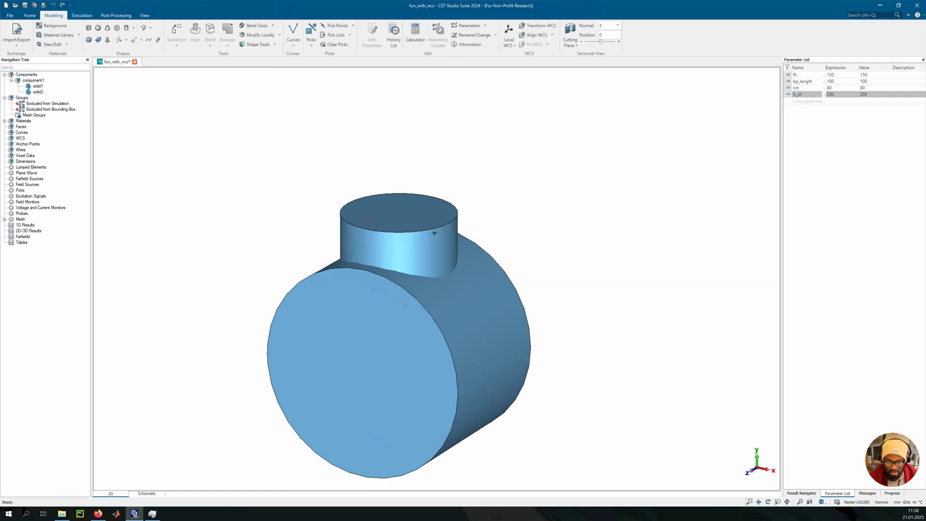
left_click_drag(433, 227, 360, 211)
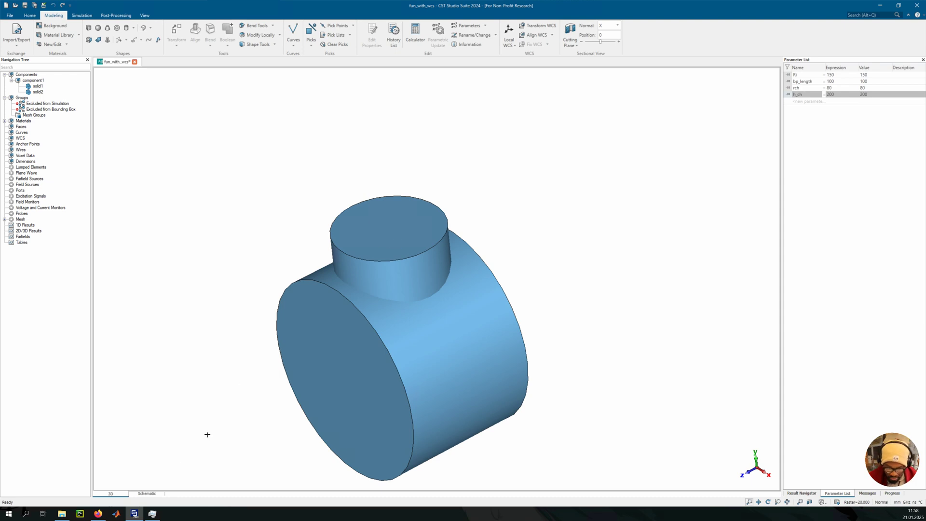
Look at section A-A in the dn_dqw.pdf drawing in Firefox, then inspect the shortened coupler cylinder from several angles in CST Studio Suite.
left_click(98, 513)
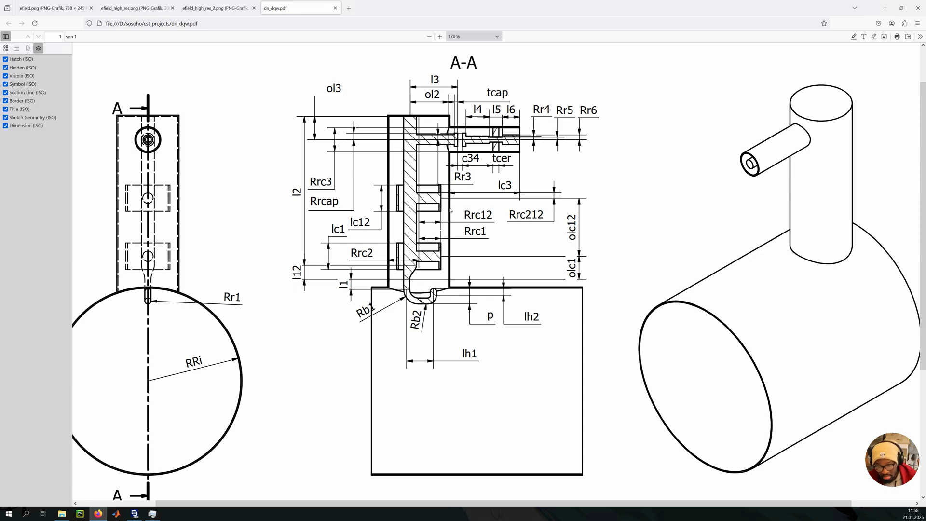
left_click(886, 9)
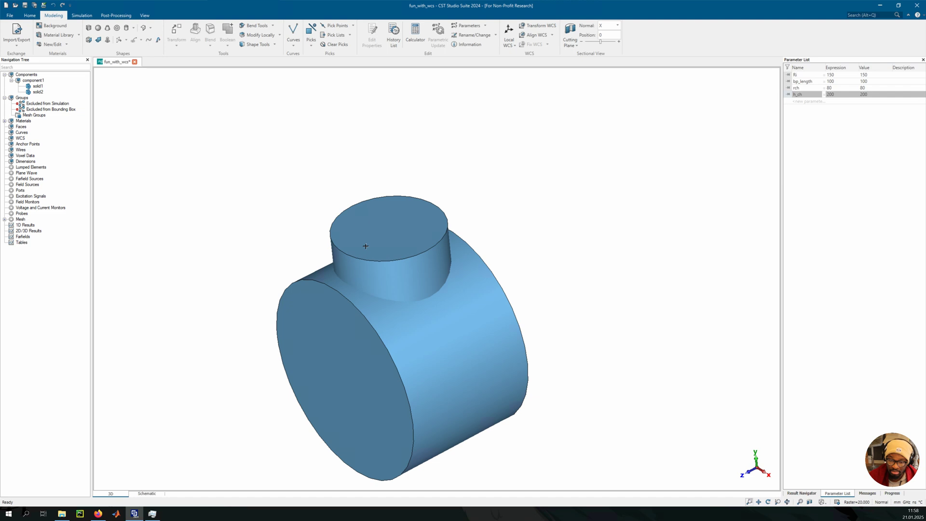
left_click_drag(421, 285, 398, 253)
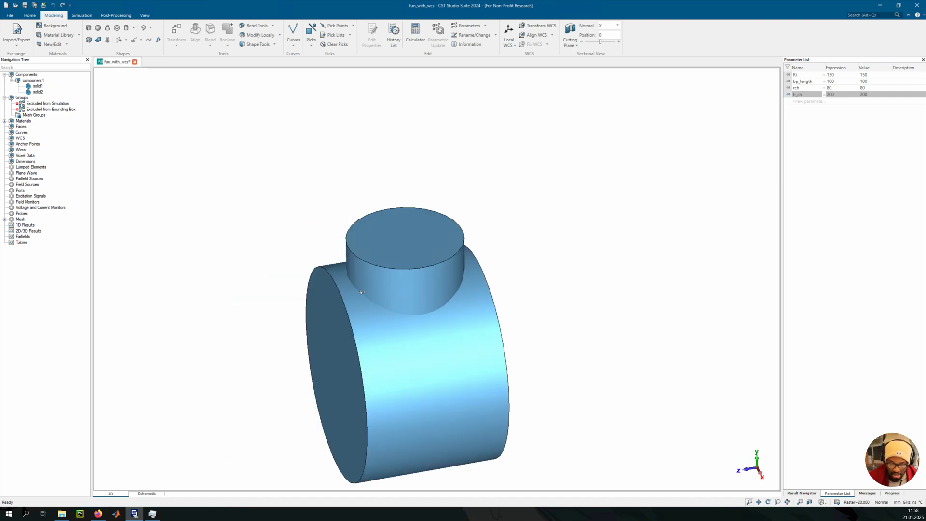
left_click_drag(376, 291, 391, 240)
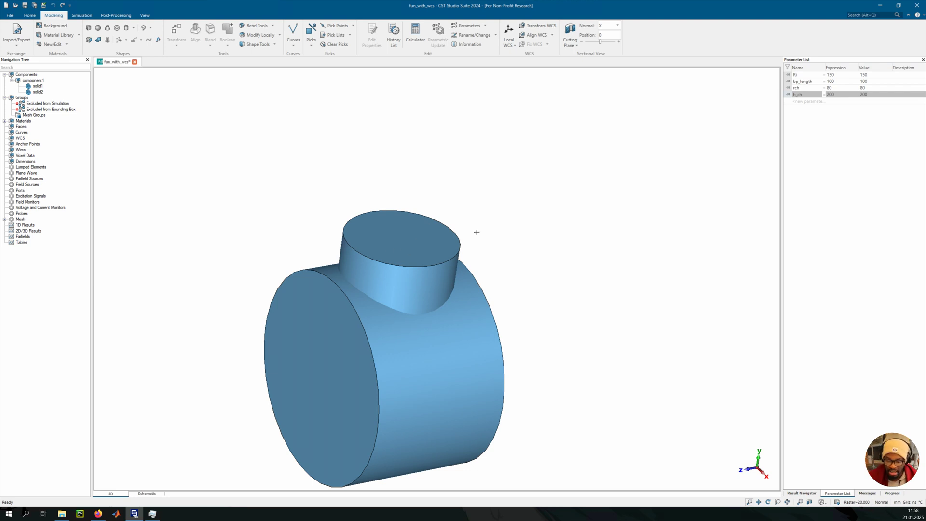
left_click_drag(442, 392, 352, 278)
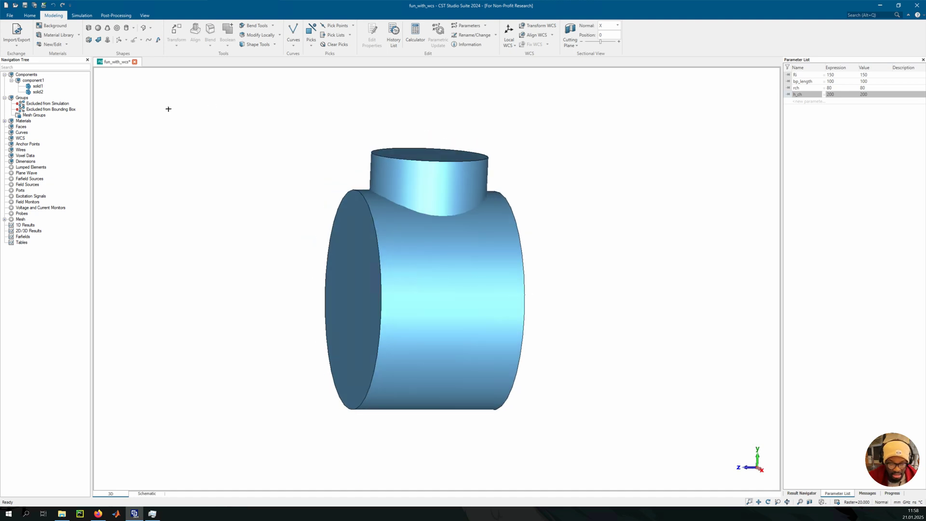
Start a new cylinder, solid3, oriented along Y with the outer radius given as rch_2.
left_click(79, 15)
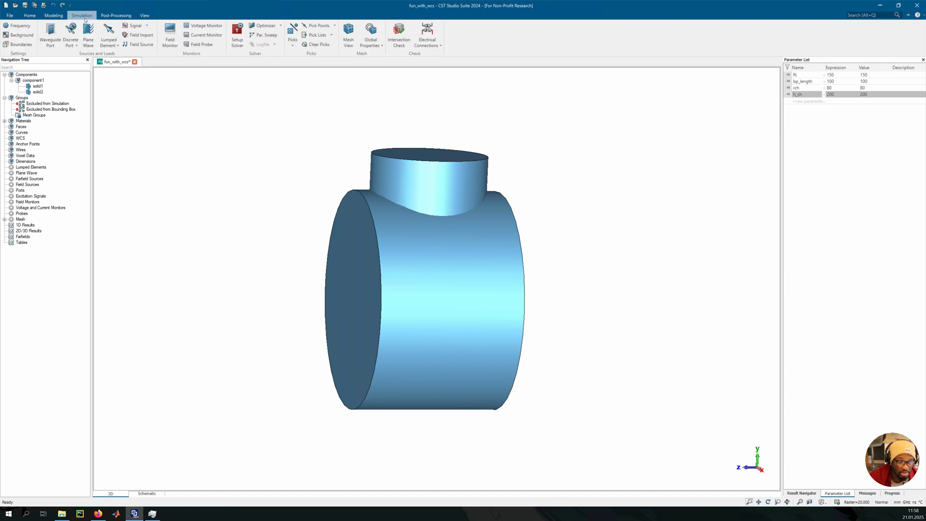
left_click(51, 18)
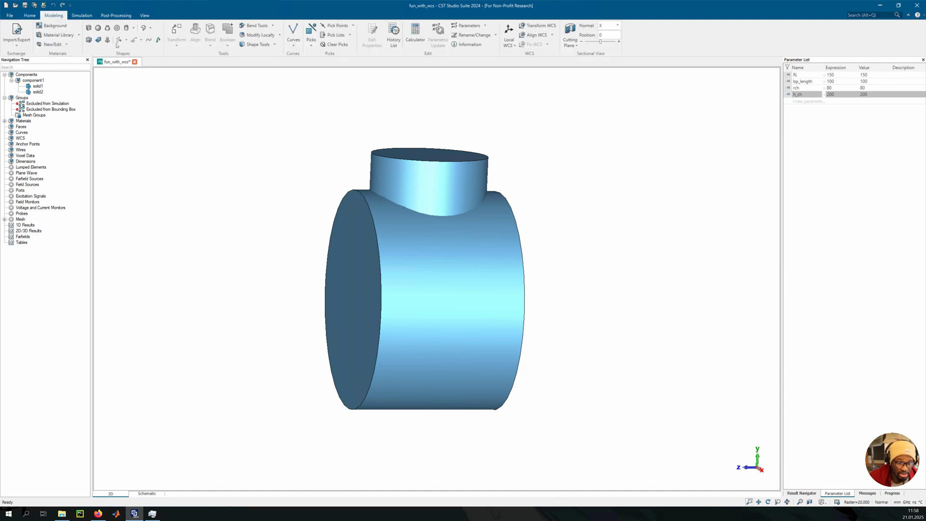
left_click(126, 28)
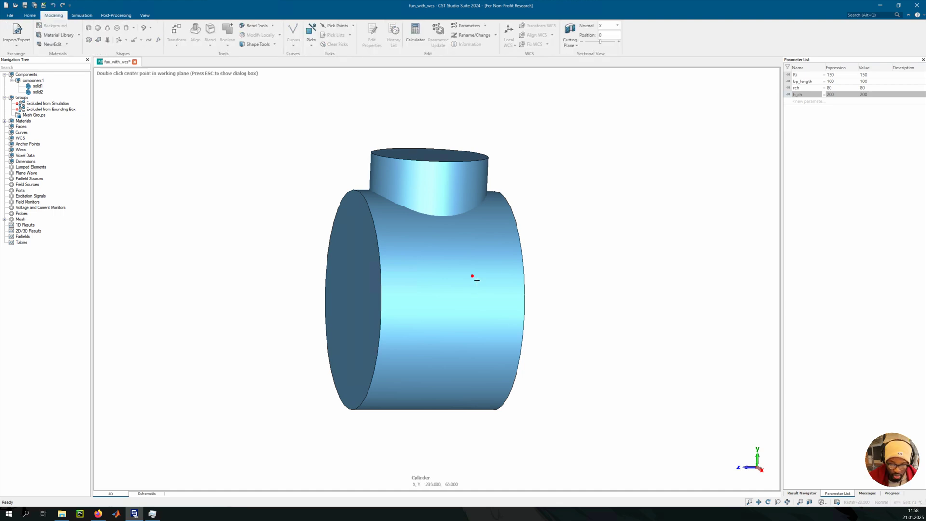
key("Tab")
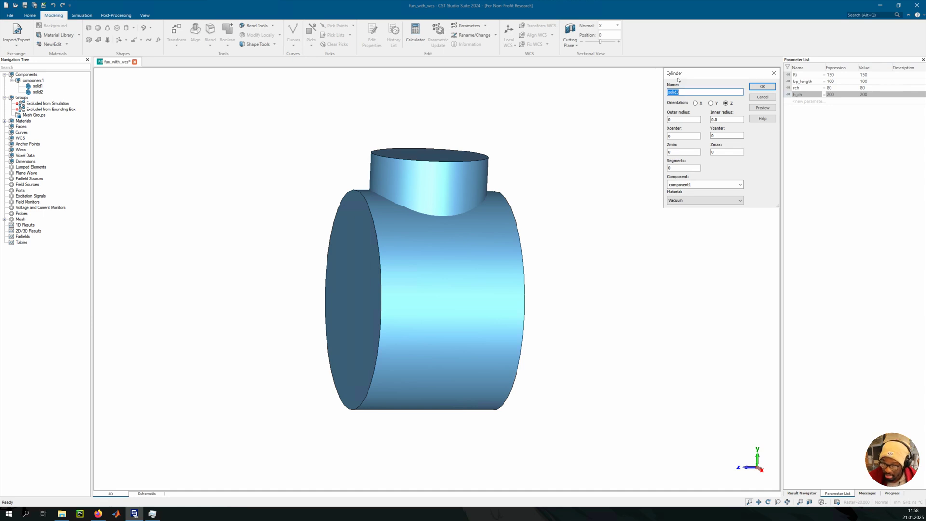
left_click_drag(677, 79, 668, 87)
left_click_drag(665, 131, 655, 134)
type("r")
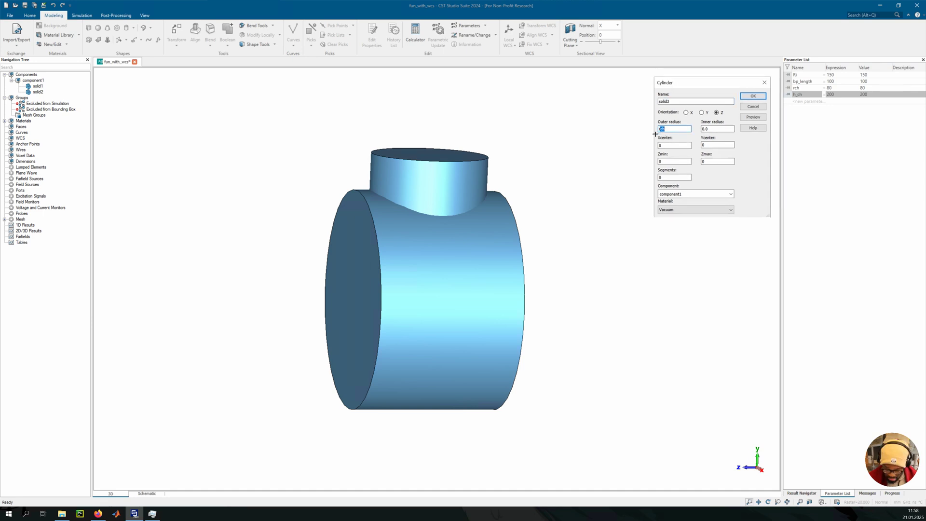
type("ch_2")
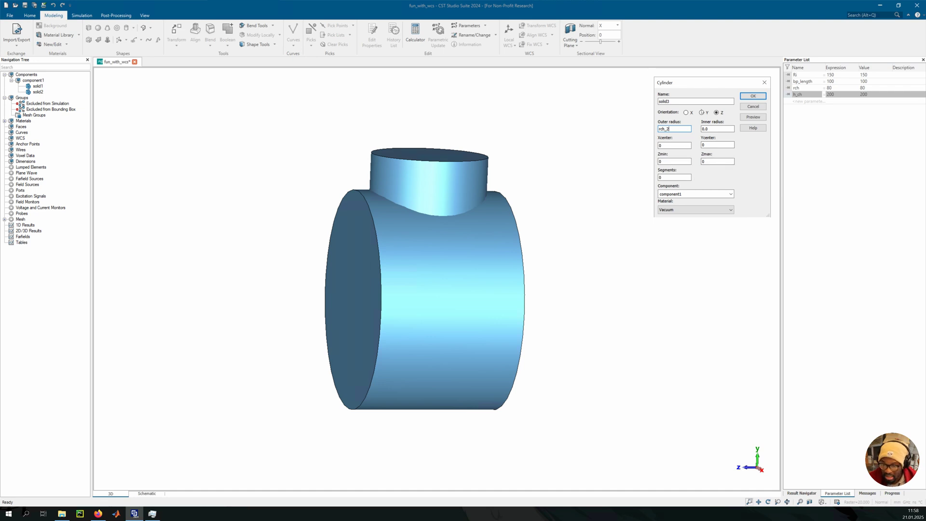
left_click(702, 113)
Set the solid3 cylinder's Ymin to h_ch and its Ymax to h_ch_2.
double_click(671, 162)
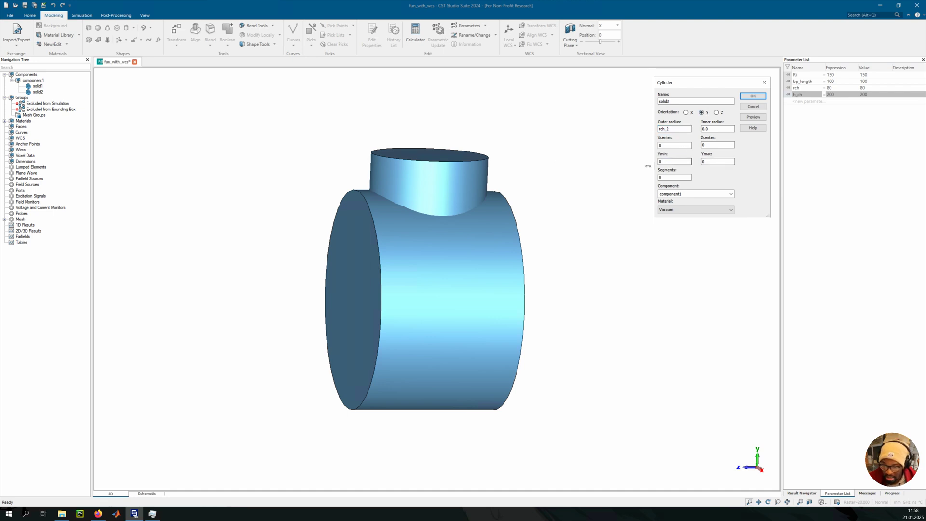
middle_click_drag(457, 170, 456, 219)
left_click(667, 162)
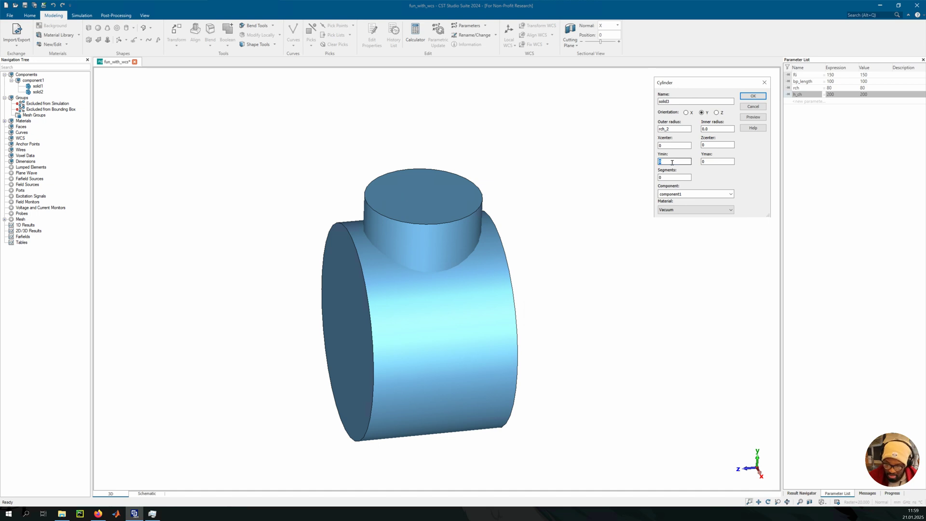
type("h_ch")
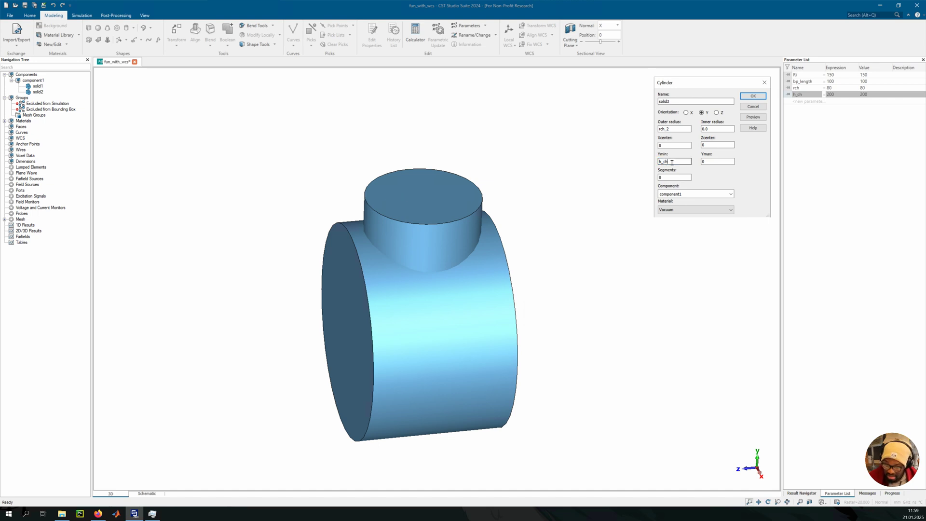
key("Tab")
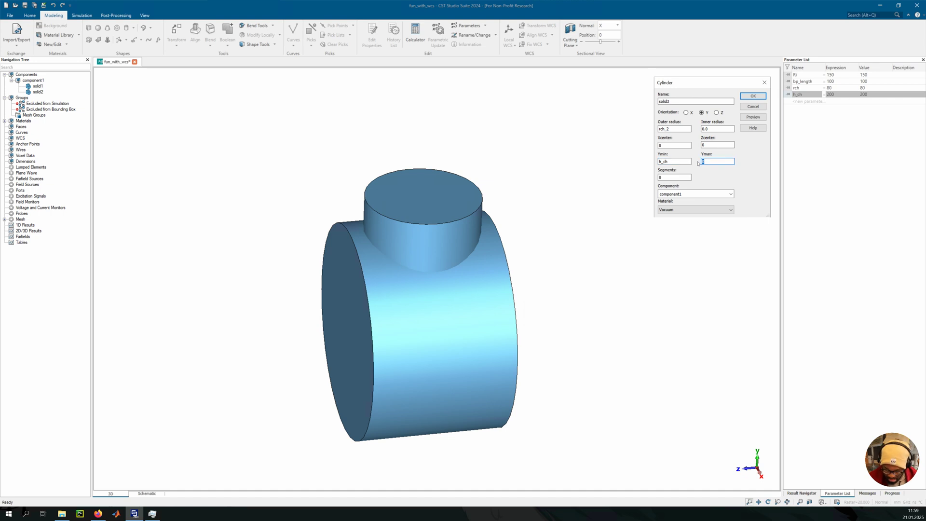
type("h_ch_2")
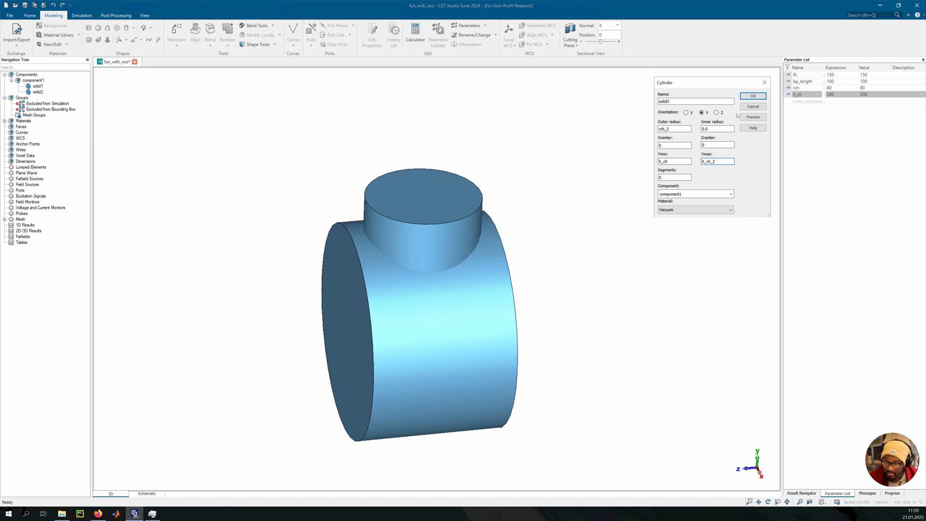
Preview the solid3 cylinder and define its missing parameters rch_2 as 60 and h_ch_2 as 50.
left_click(751, 118)
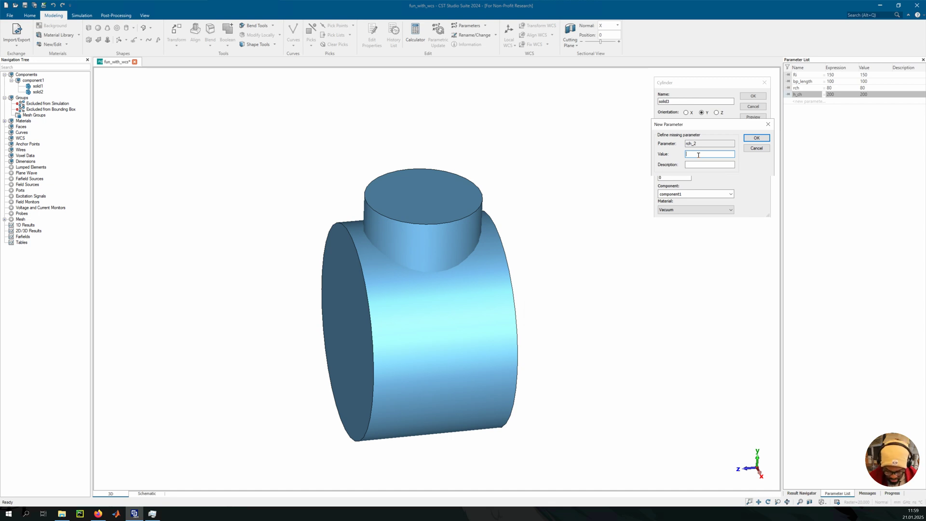
type("60")
left_click(745, 140)
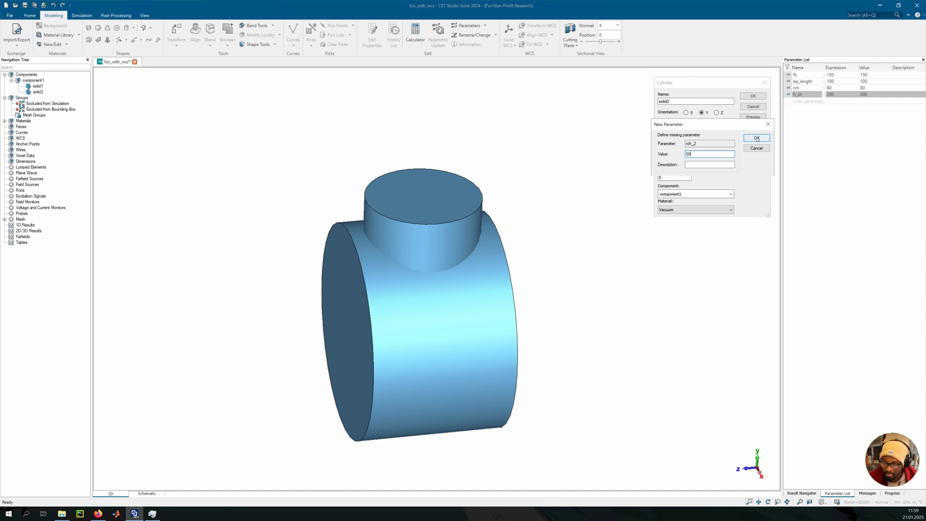
type("1")
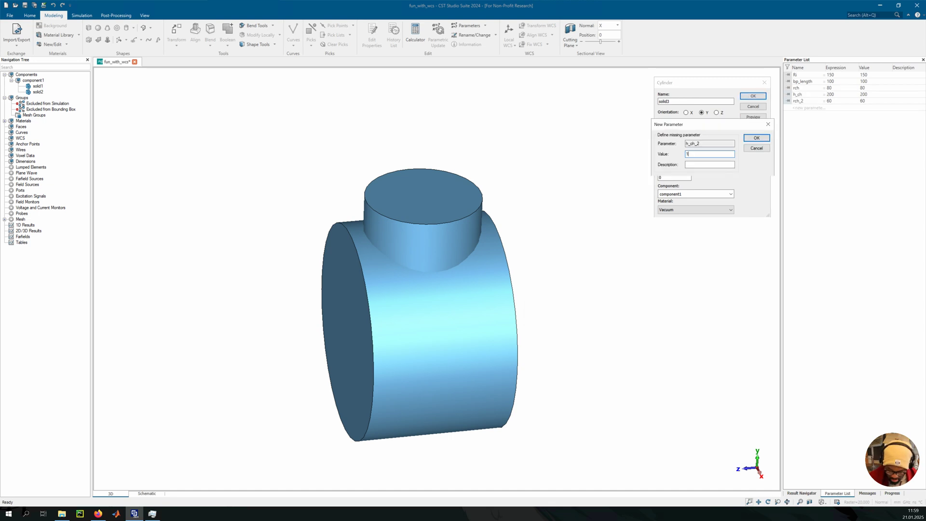
type("00")
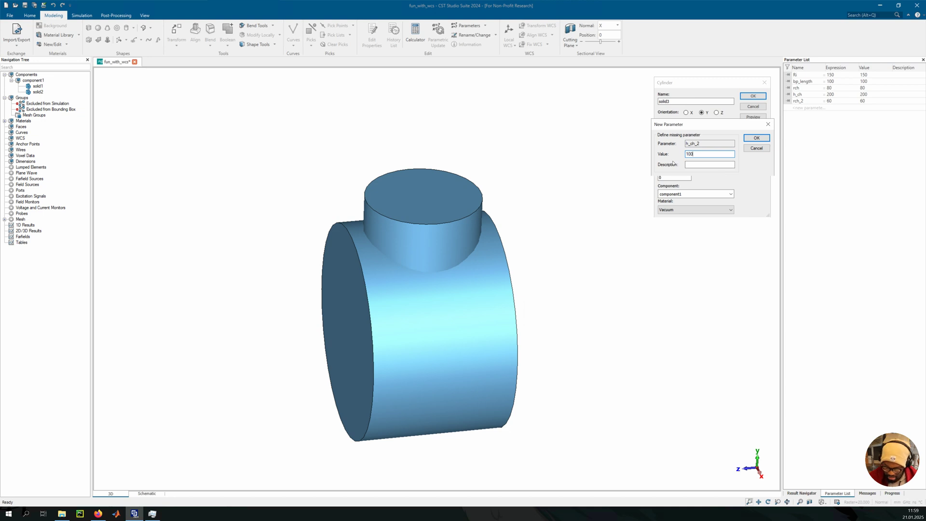
type("50")
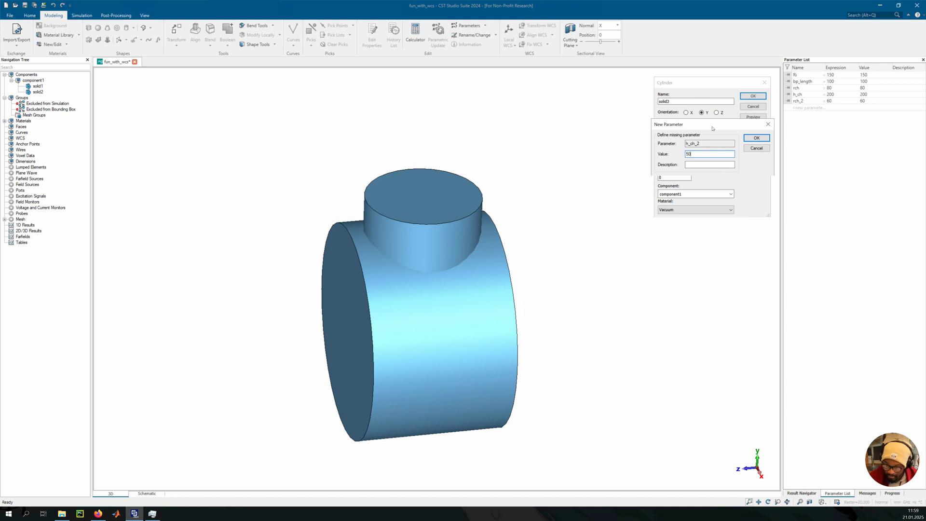
left_click(757, 137)
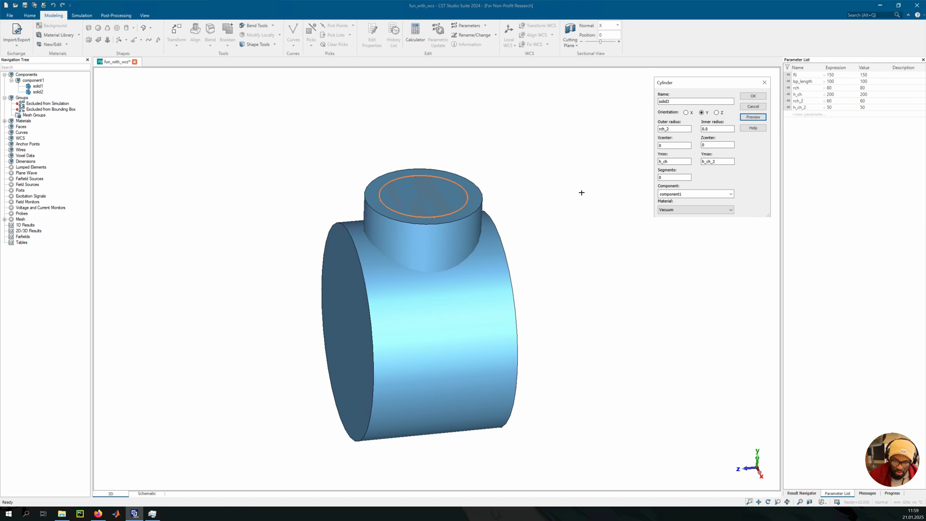
left_click_drag(496, 249, 488, 211, "ctrl")
double_click(682, 162)
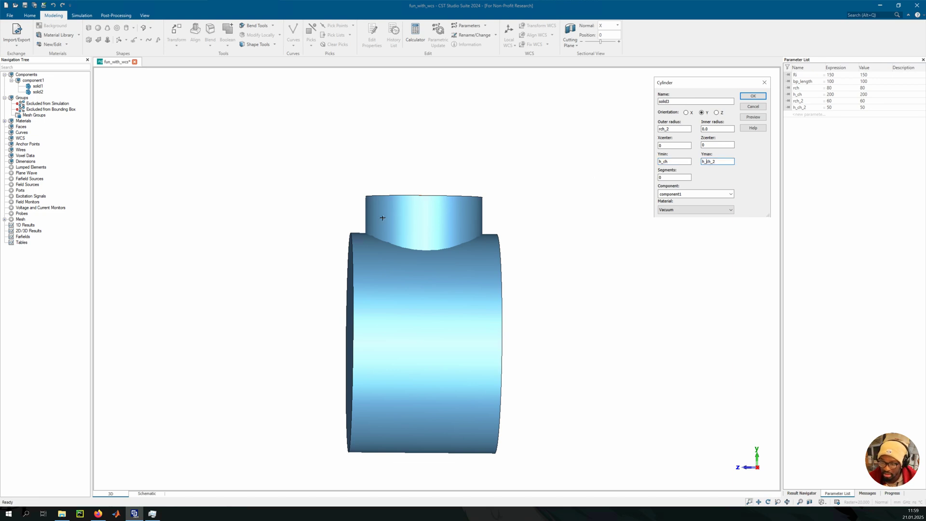
left_click_drag(437, 212, 360, 337)
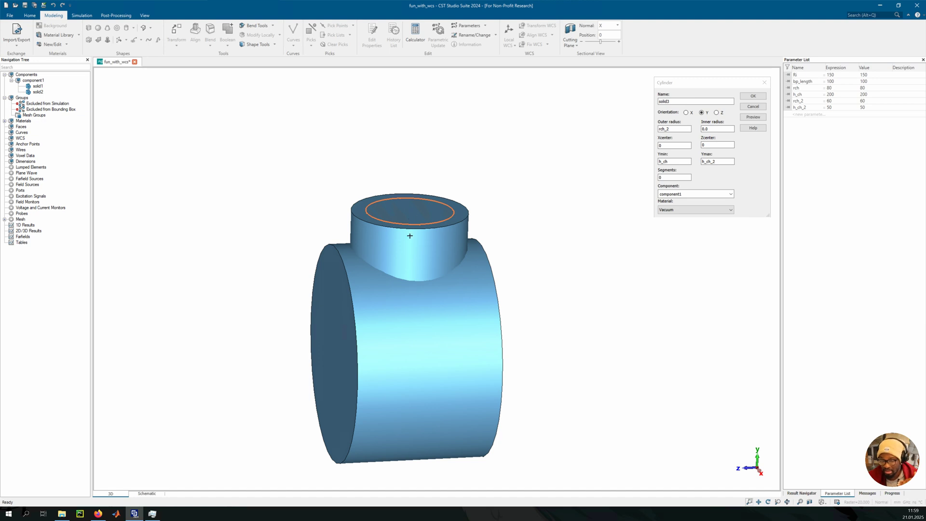
left_click(753, 96)
left_click(835, 109)
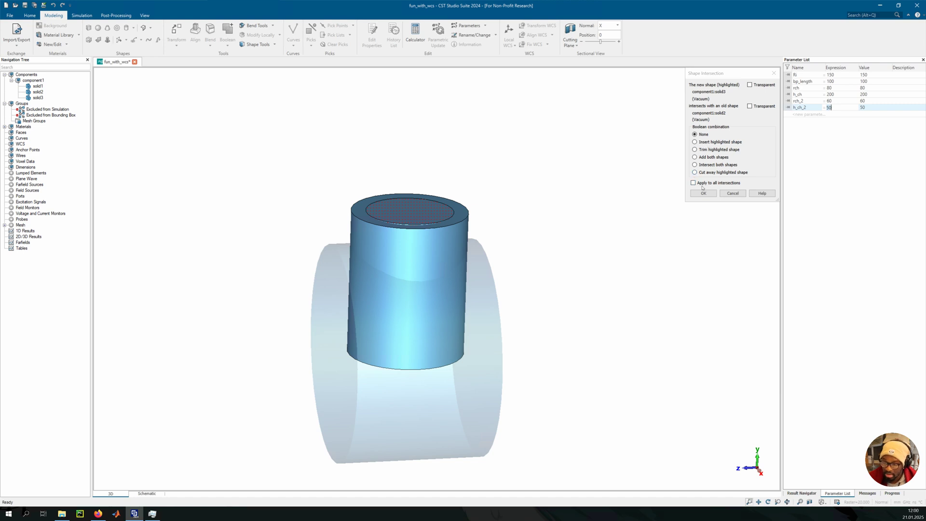
left_click(733, 193)
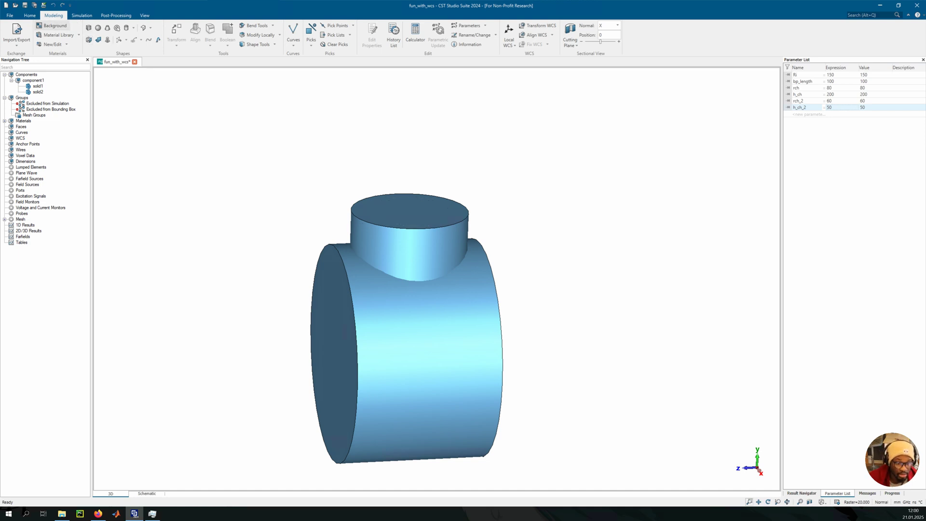
Start a new cylinder, solid3, with outer radius rch_2 and its orientation along Y.
left_click(126, 28)
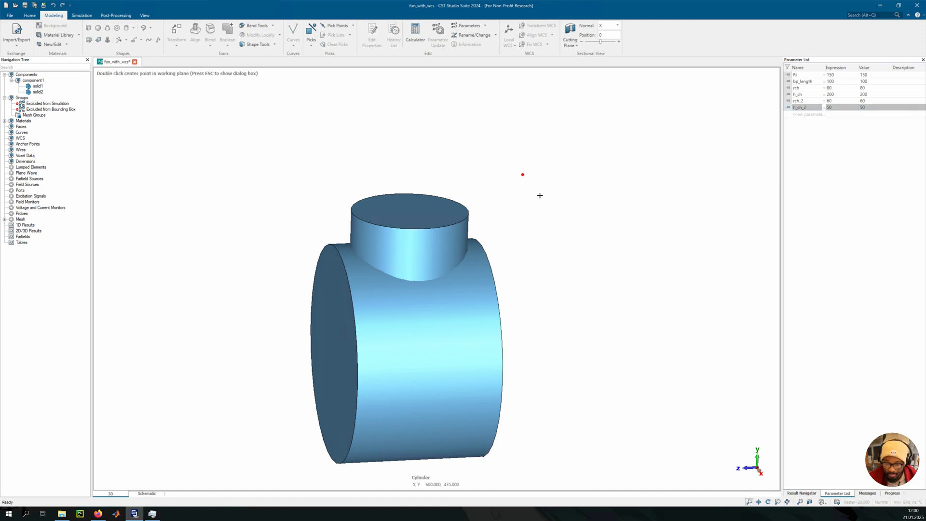
key("Escape")
key("Tab")
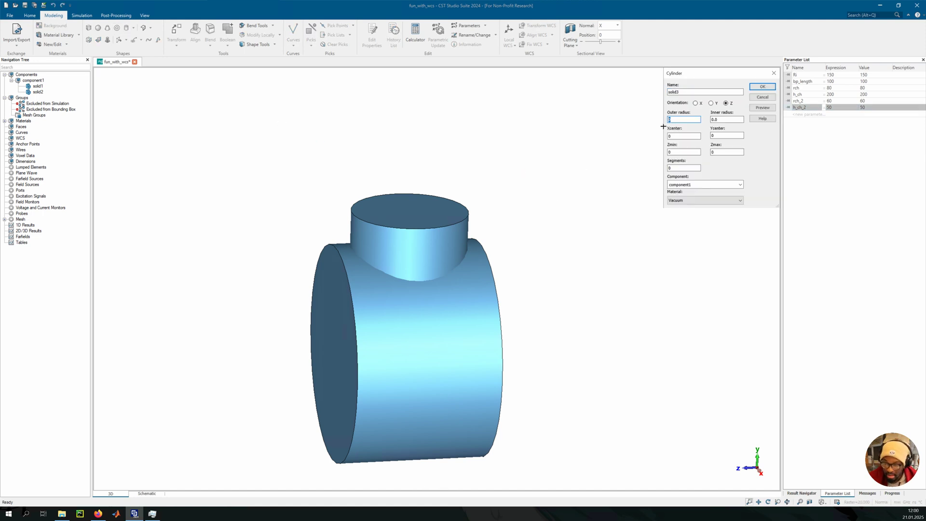
type("r_ch")
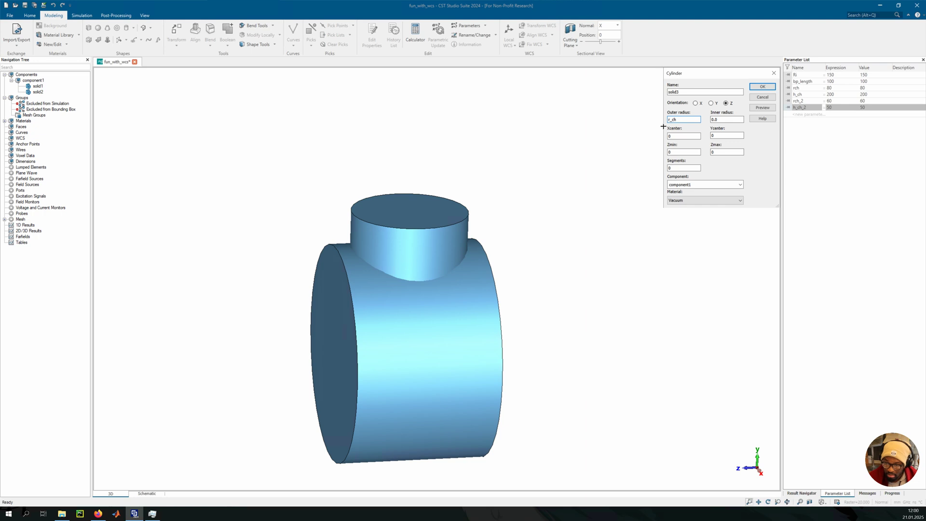
type("_2")
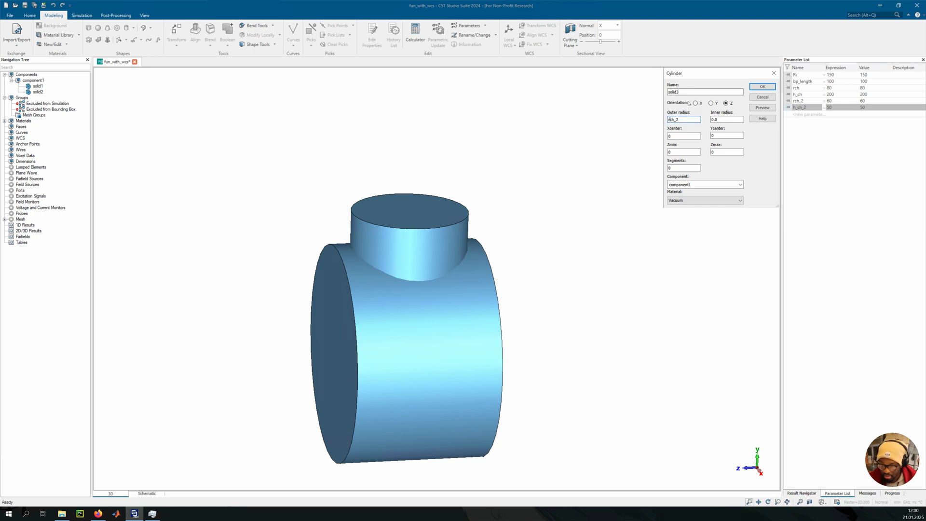
left_click(712, 103)
Set the new cylinder's Ymin to h_ch and its Ymax to h_ch+h_ch_2.
double_click(675, 152)
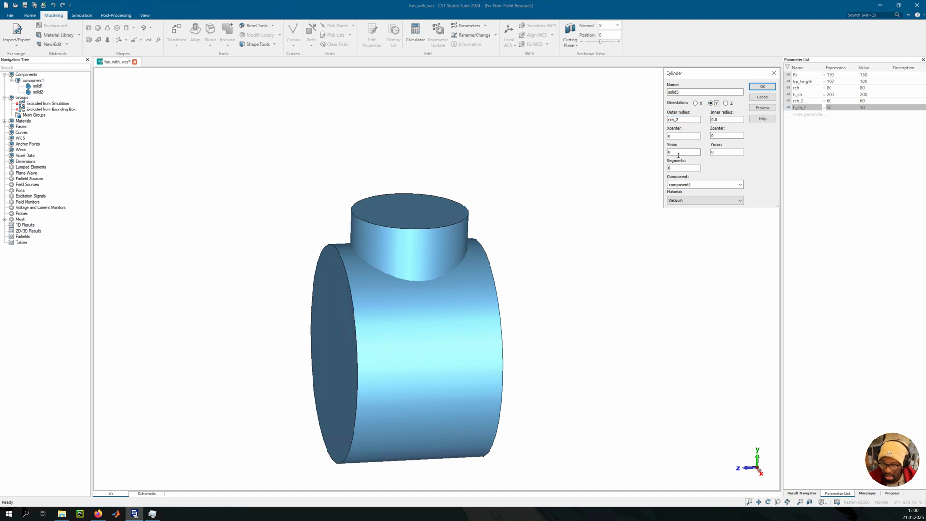
type("h")
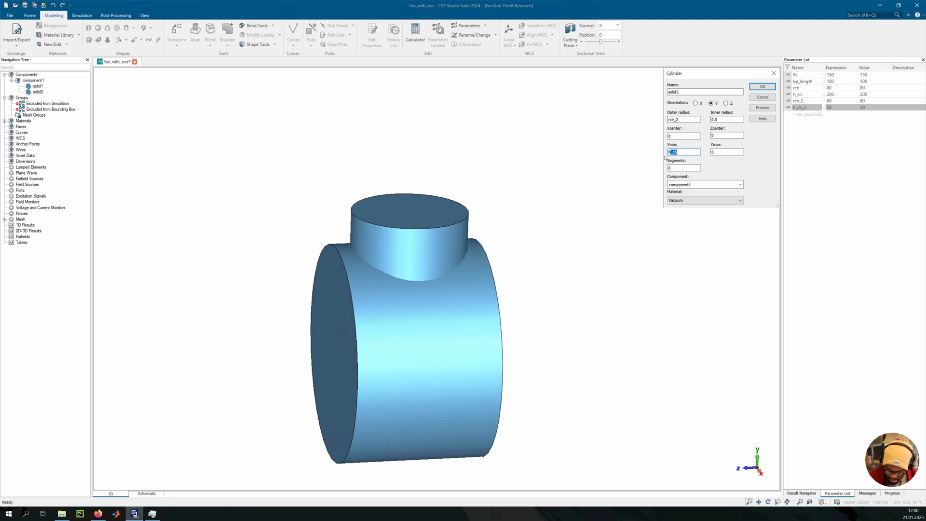
type("_ch")
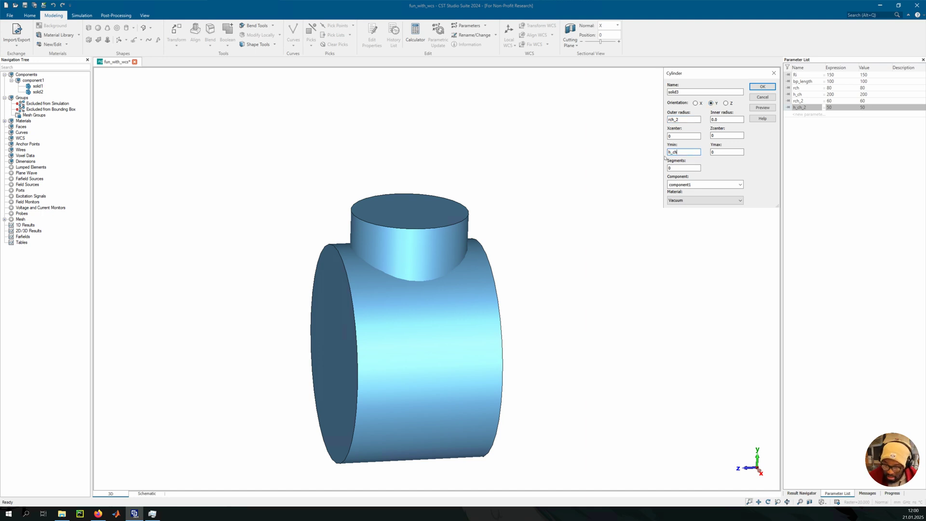
double_click(711, 151)
type("h")
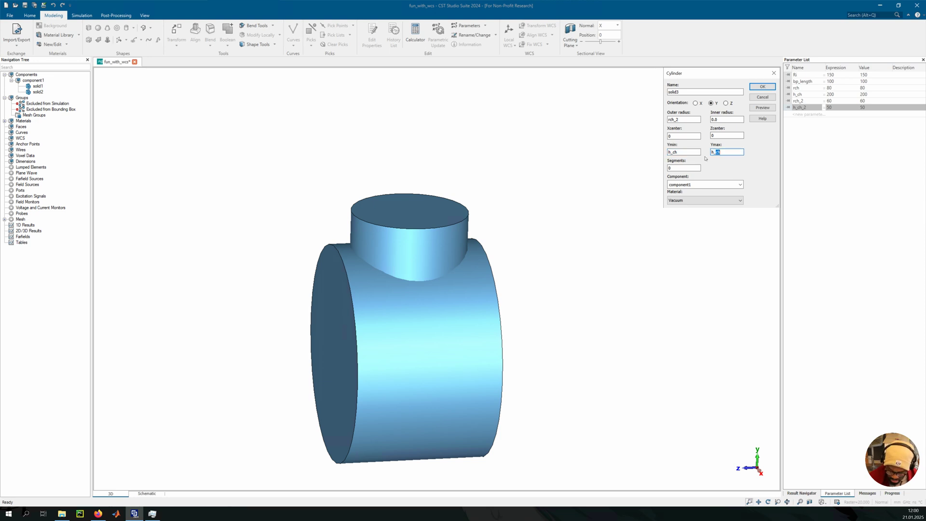
type("_ch+")
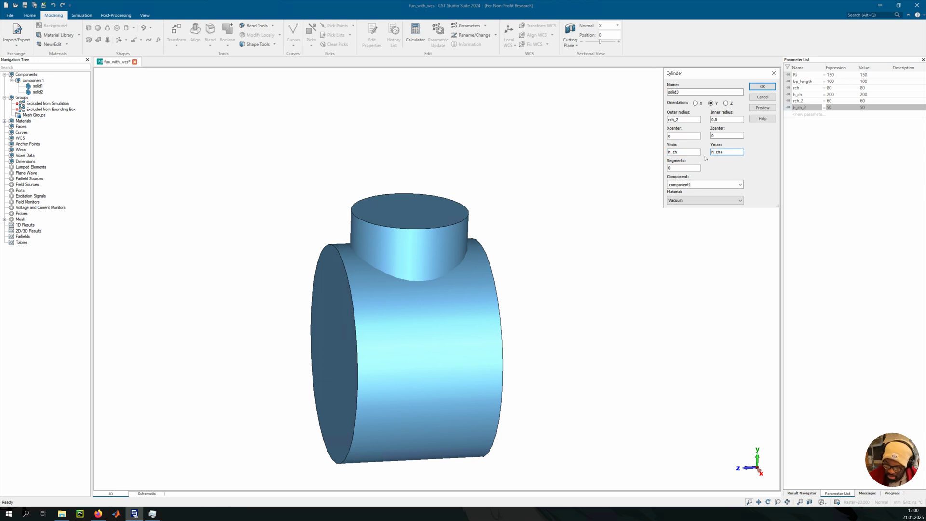
type("h_ch")
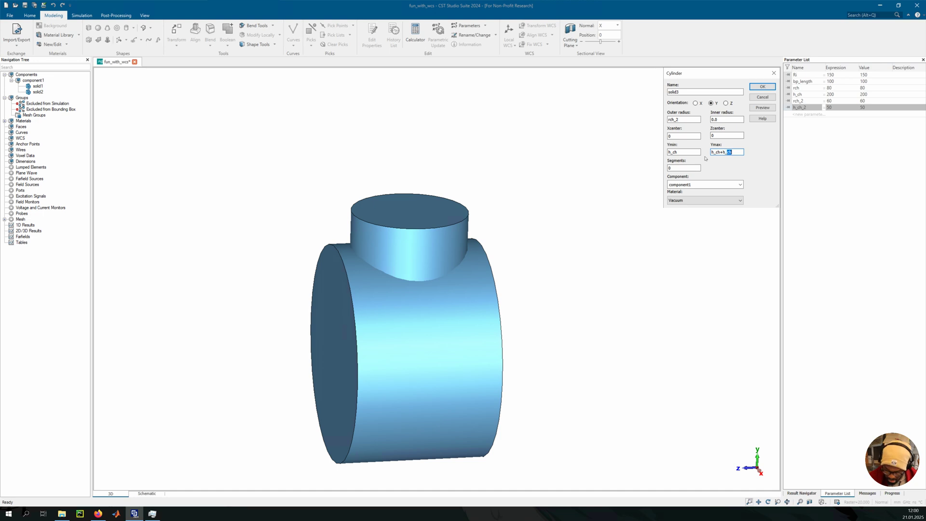
type("_ch")
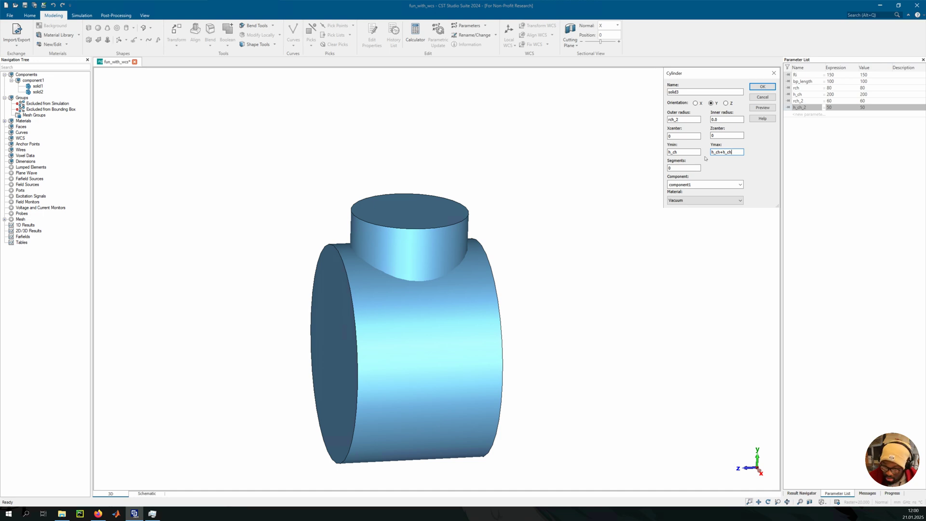
type("_2")
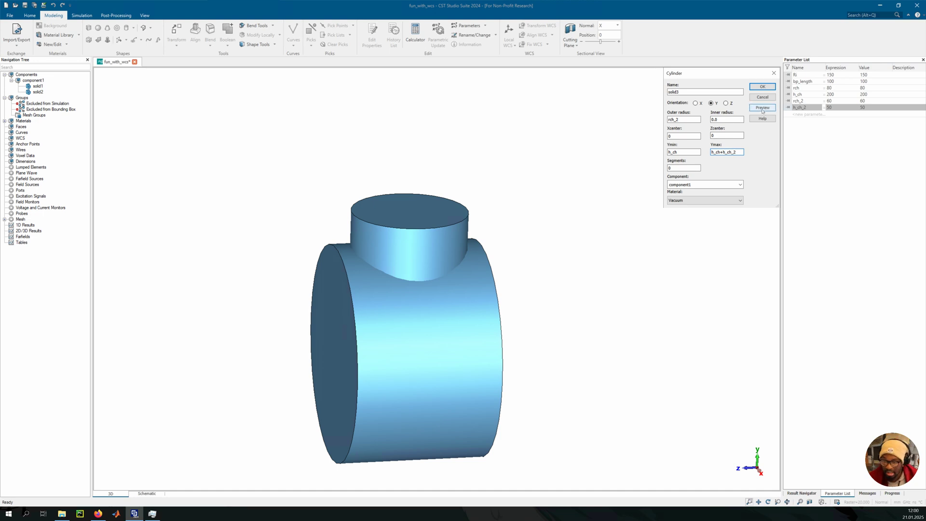
Preview the smaller cylinder on top of the coupler cylinder and create it as solid3.
left_click(762, 109)
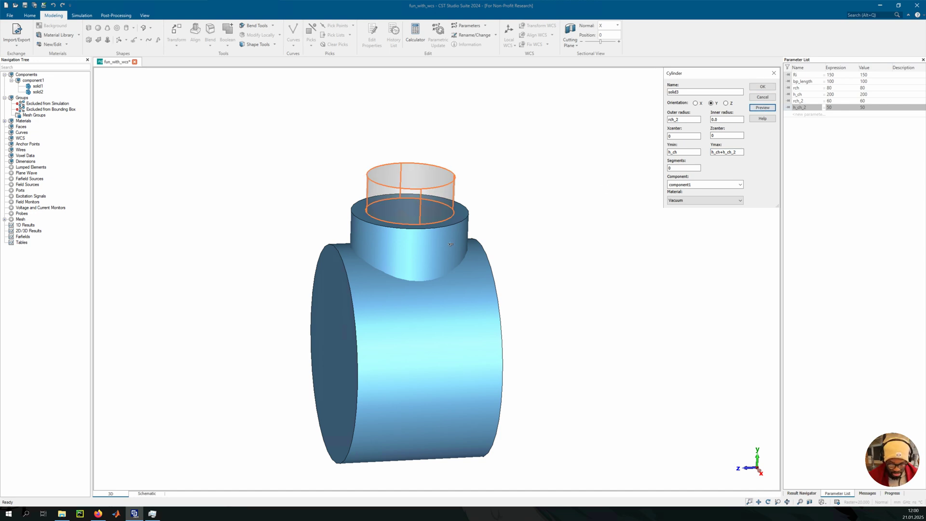
mouse_move(452, 245)
middle_mouse_down()
mouse_move(425, 225)
mouse_move(466, 271)
mouse_move(539, 231)
mouse_move(496, 269)
mouse_move(678, 155)
middle_mouse_up()
left_click(669, 152)
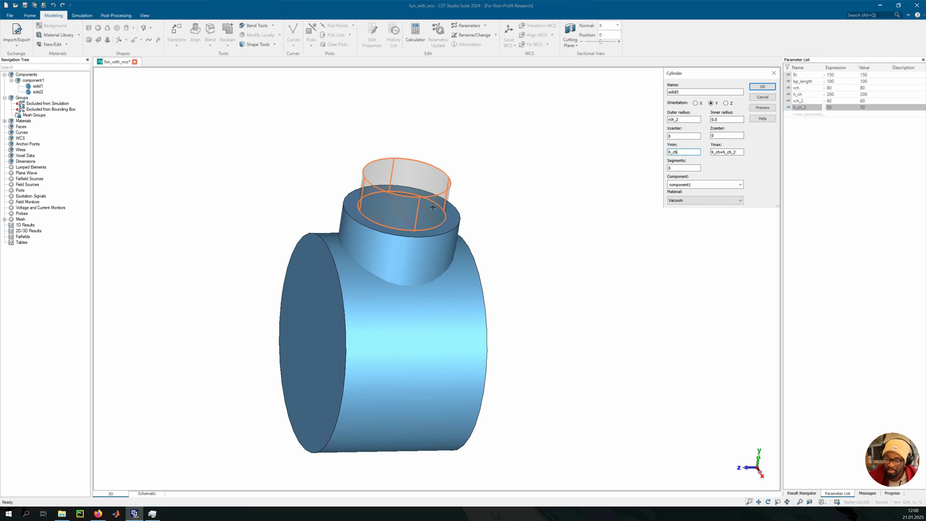
left_click(763, 88)
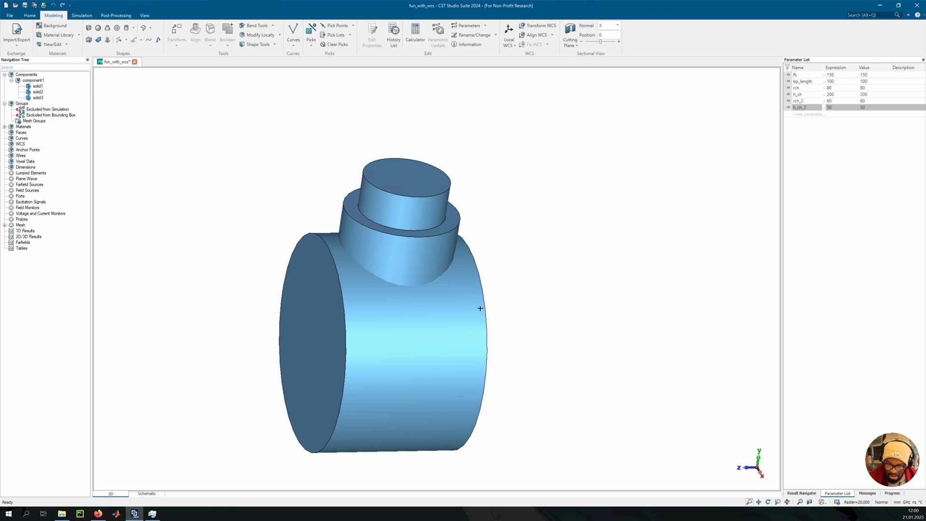
Hide solid3 in the model view and select component1 in its place.
left_click_drag(430, 264, 416, 239)
left_click_drag(414, 285, 434, 278, "ctrl")
left_click(37, 98)
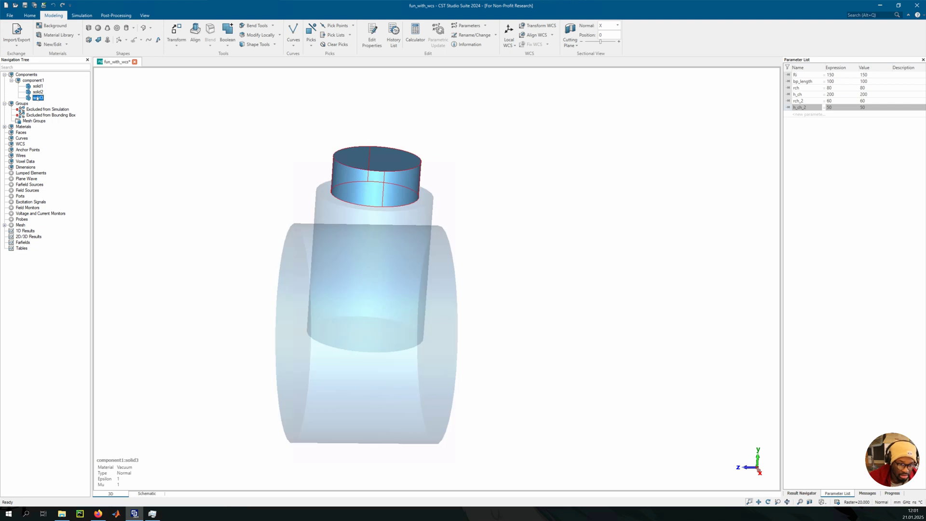
right_click(36, 97)
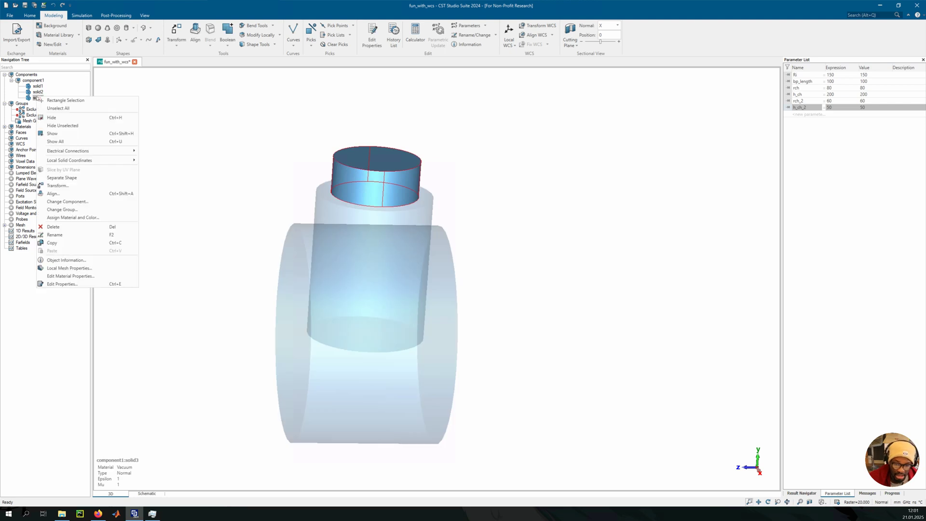
left_click(59, 119)
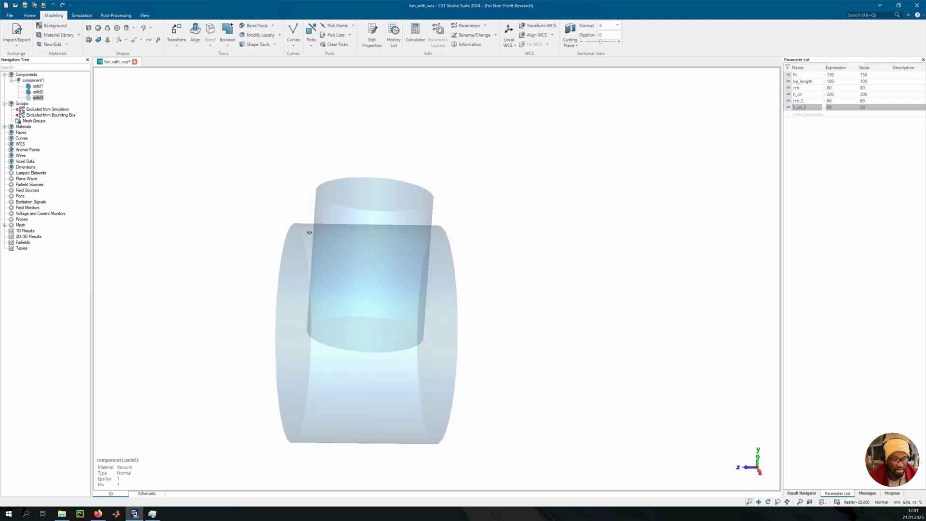
left_click_drag(307, 231, 322, 235, "ctrl")
left_click(32, 81)
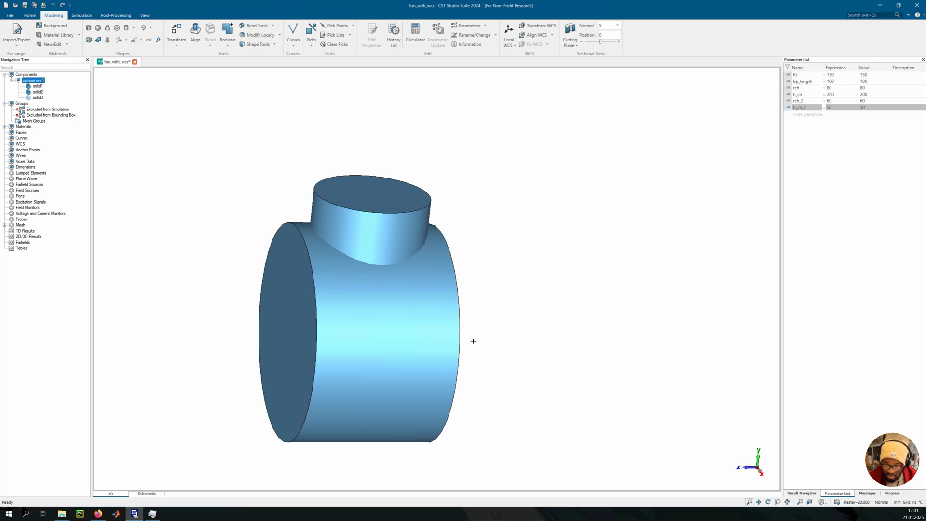
Pick the flat top face of the vertical coupler cylinder, solid2.
left_click_drag(483, 256, 388, 262)
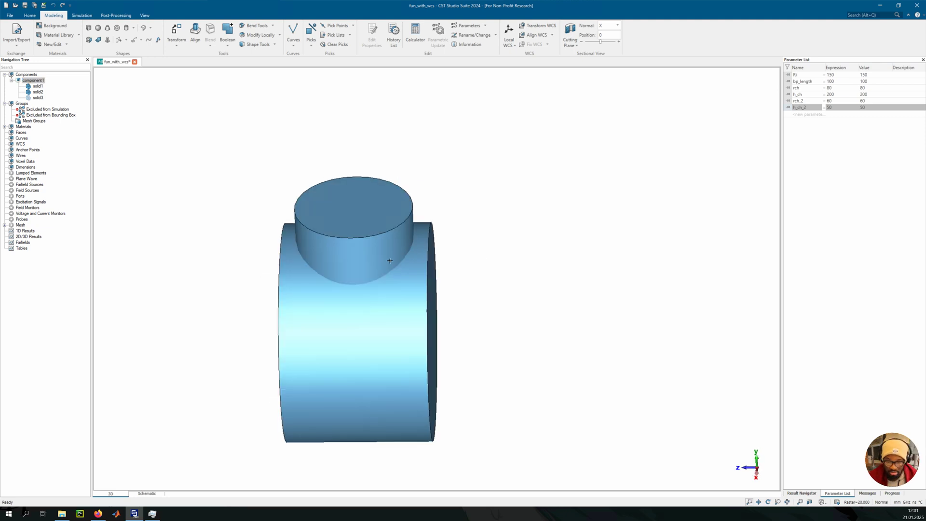
middle_click_drag(488, 252, 560, 237)
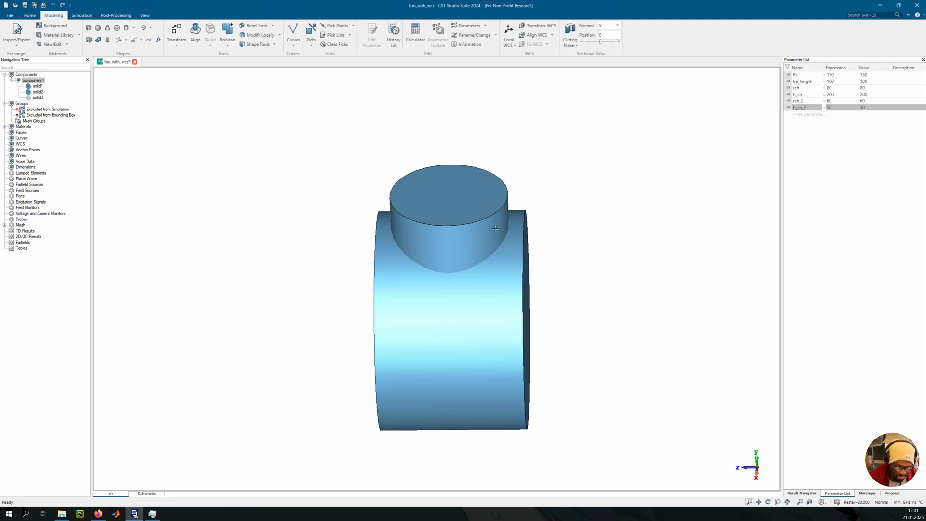
scroll(483, 222, "up", 1)
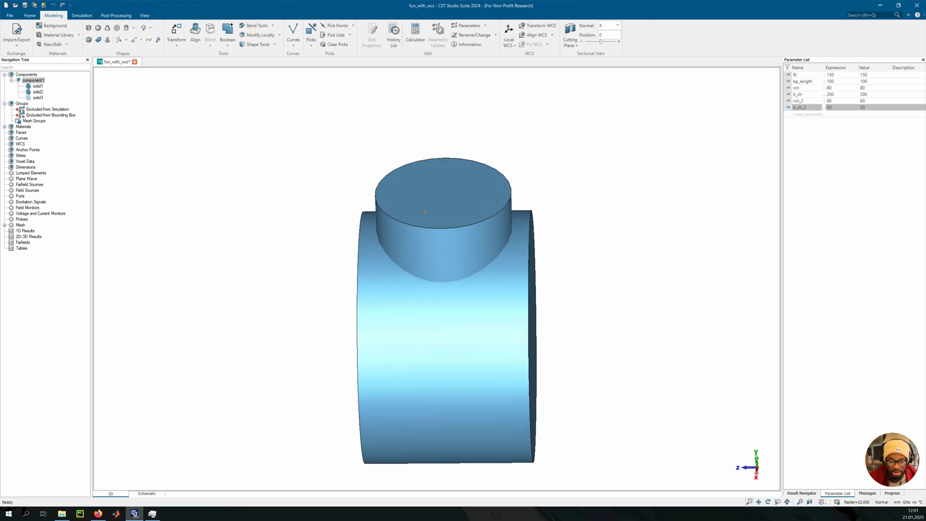
mouse_move(431, 212)
left_mouse_down()
mouse_move(376, 212)
mouse_move(417, 212)
left_mouse_up()
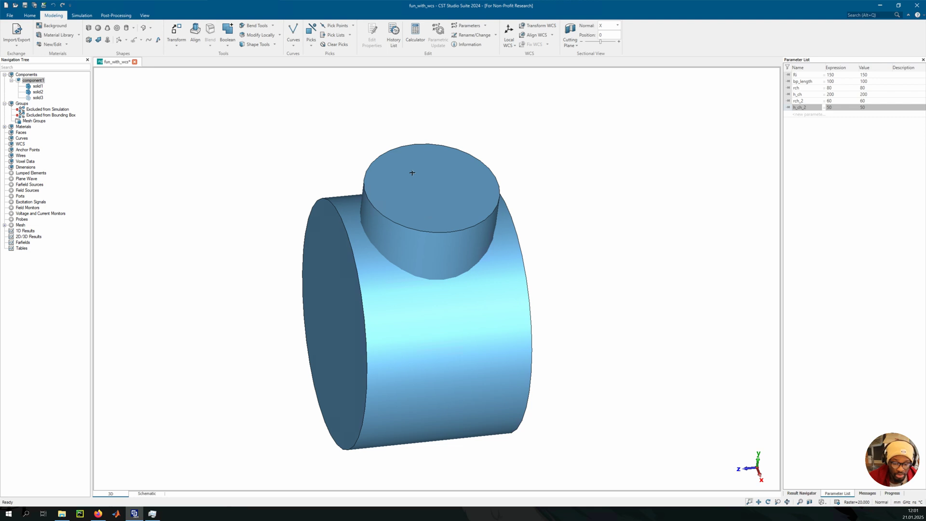
key("f")
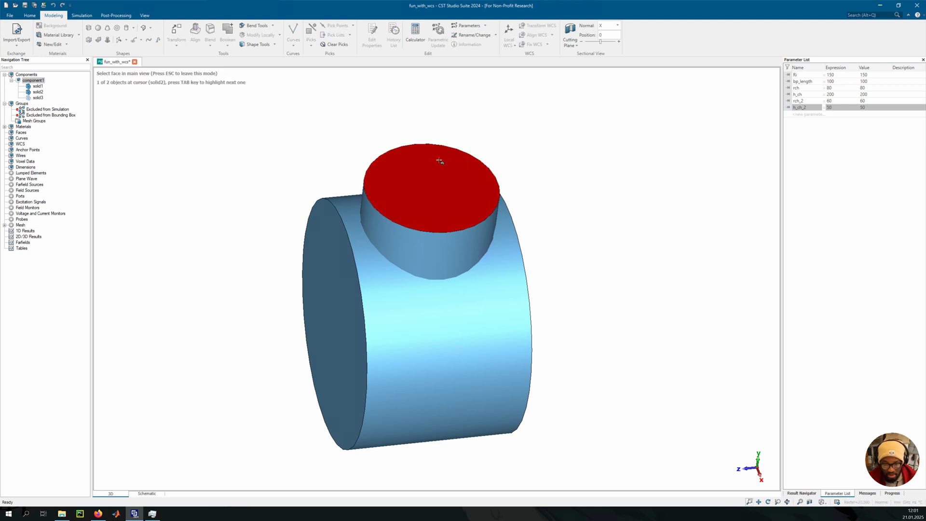
left_click(423, 182)
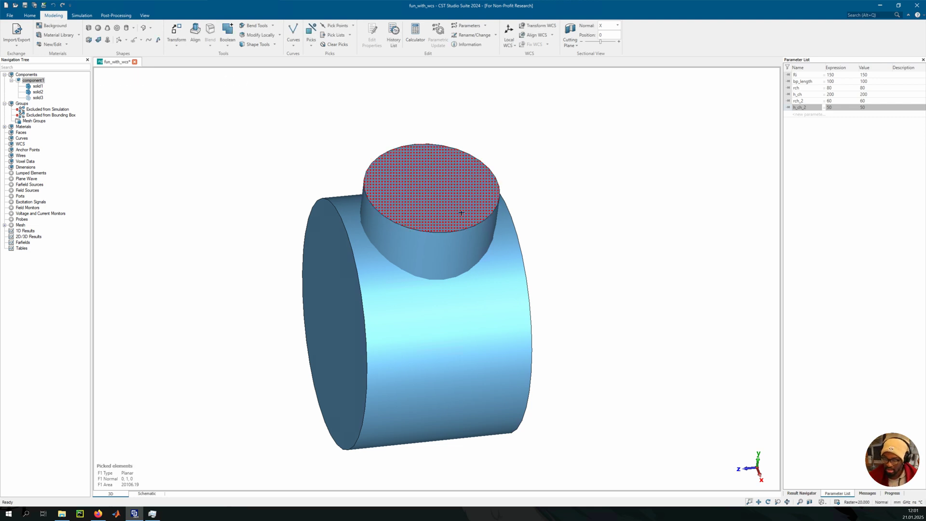
Align the local WCS with the picked top face of the vertical coupler cylinder.
key("w")
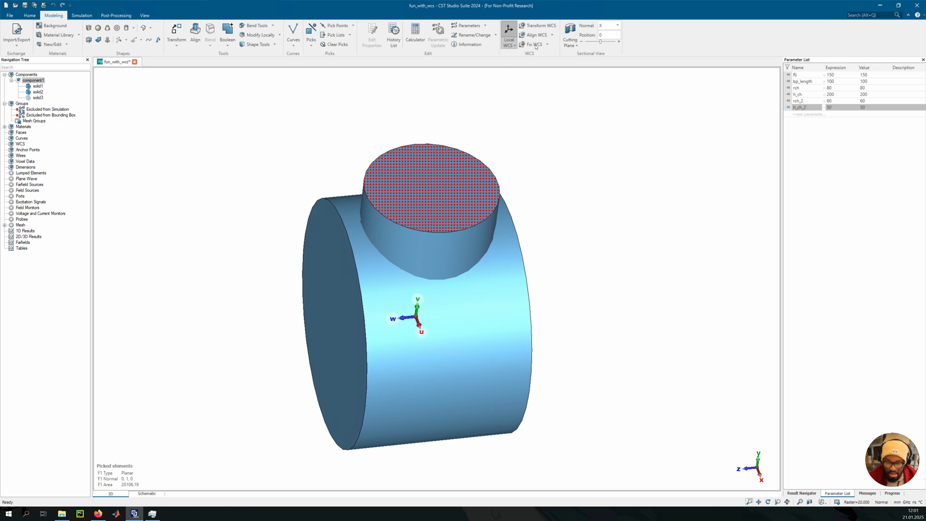
left_click(509, 31)
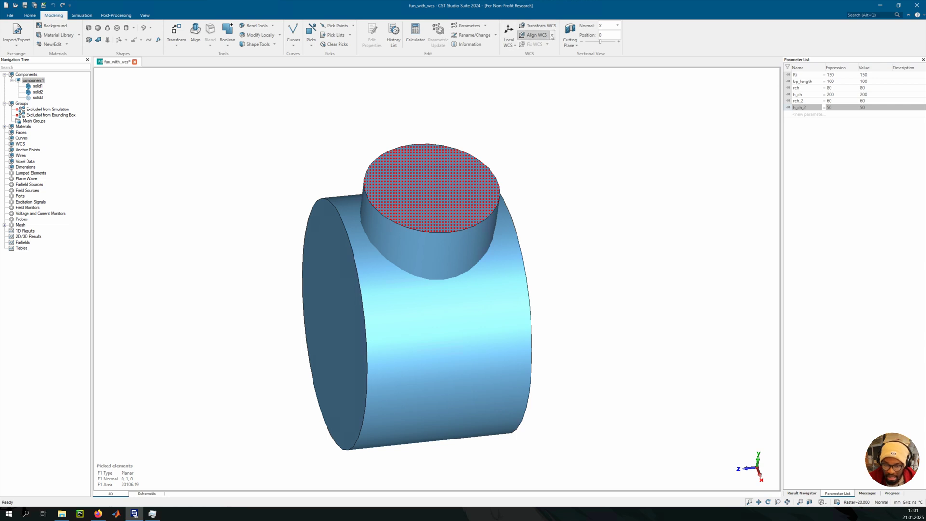
left_click(552, 36)
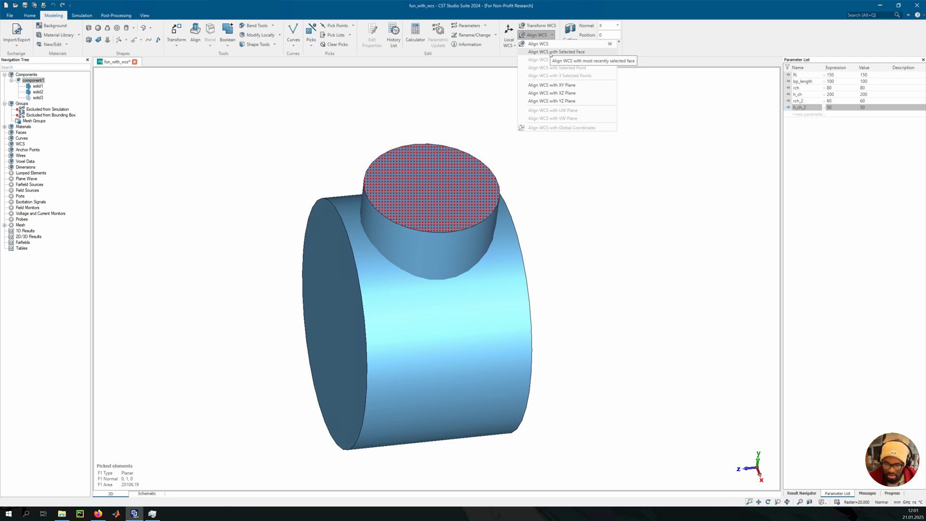
left_click(551, 52)
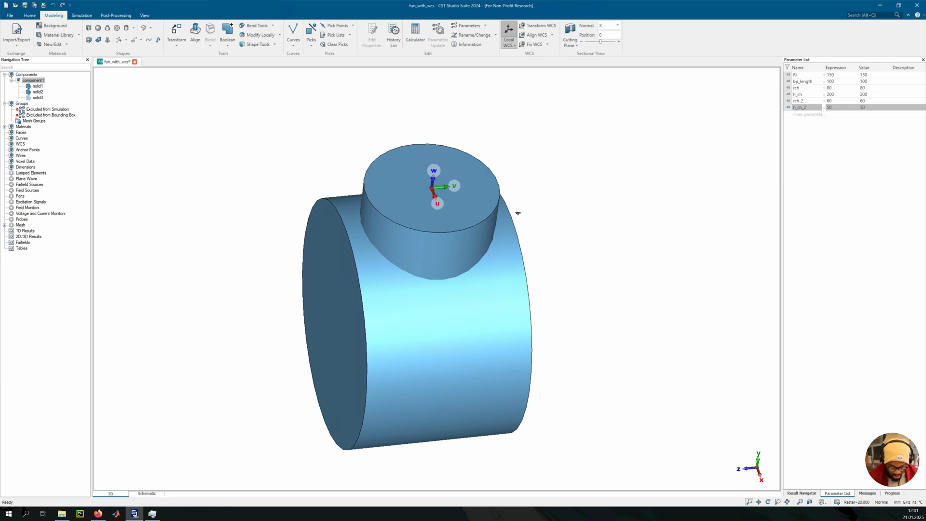
left_click_drag(517, 213, 471, 223)
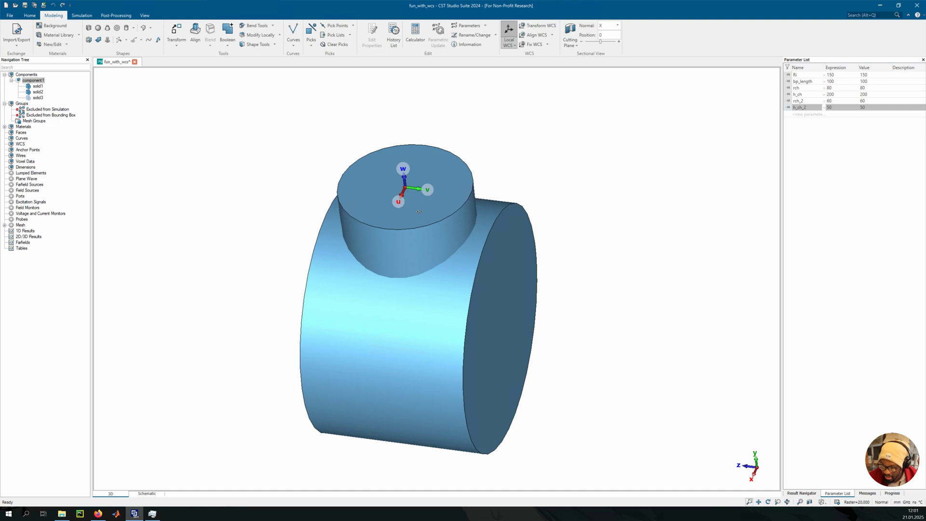
left_click_drag(419, 211, 444, 212)
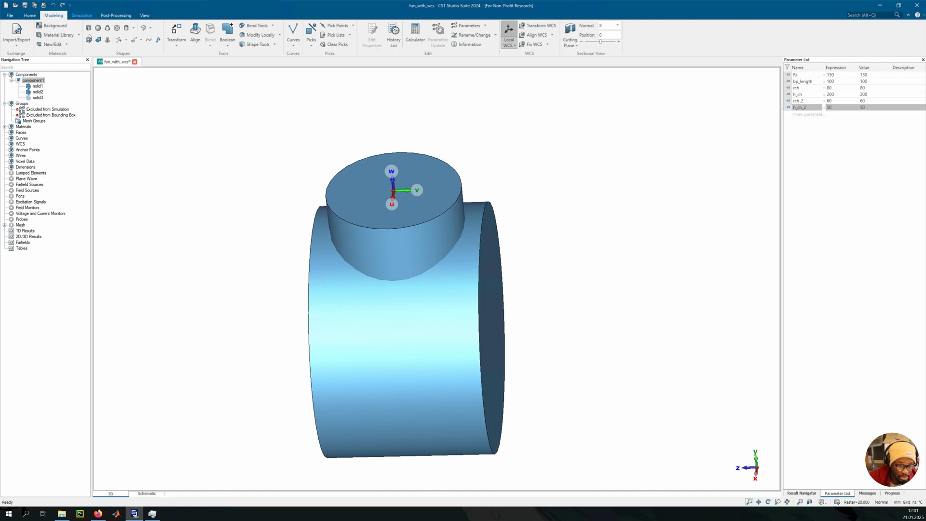
Start a new cylinder on the aligned local WCS, oriented along W, and enter r_ch_2 as its outer radius.
left_click(127, 28)
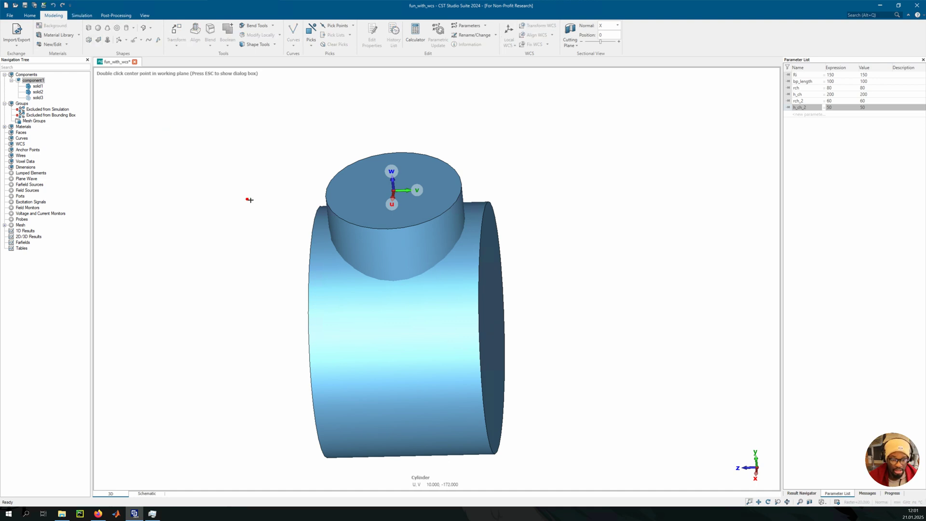
key("Escape")
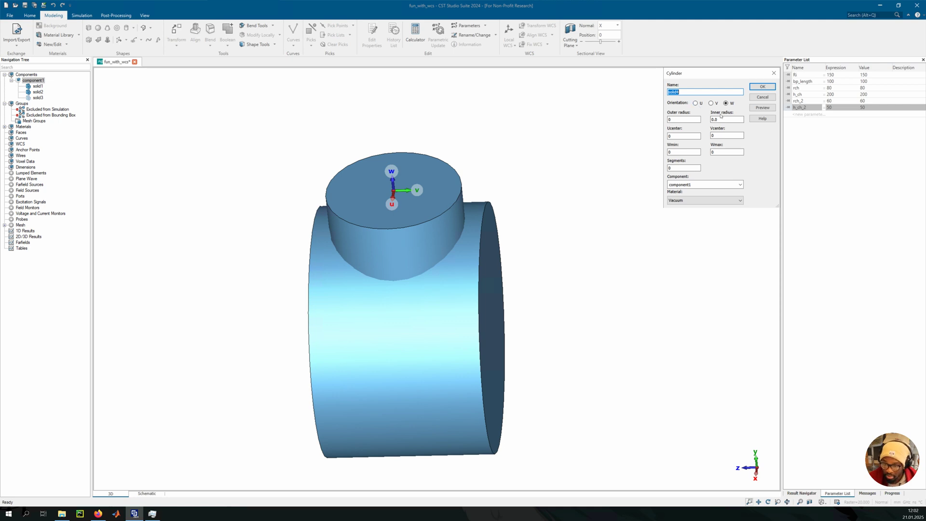
middle_click_drag(346, 229, 408, 225)
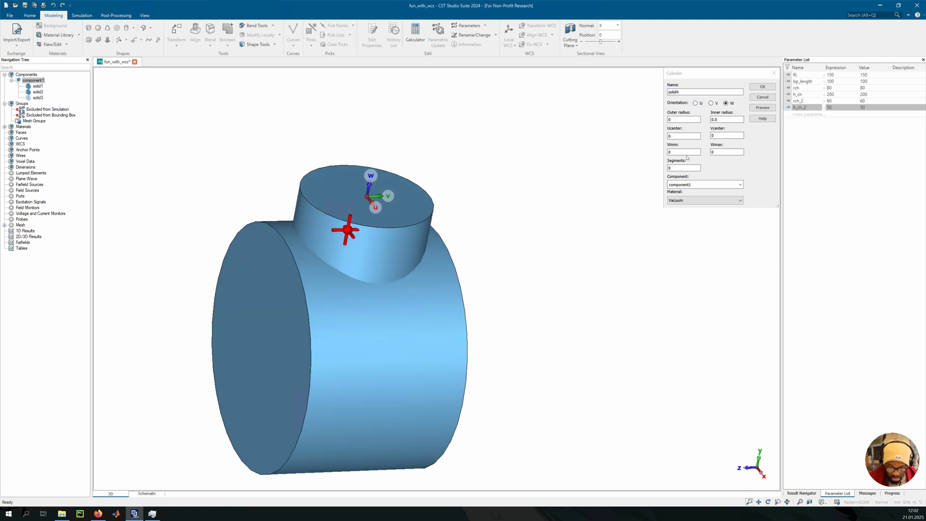
left_click_drag(682, 120, 649, 128)
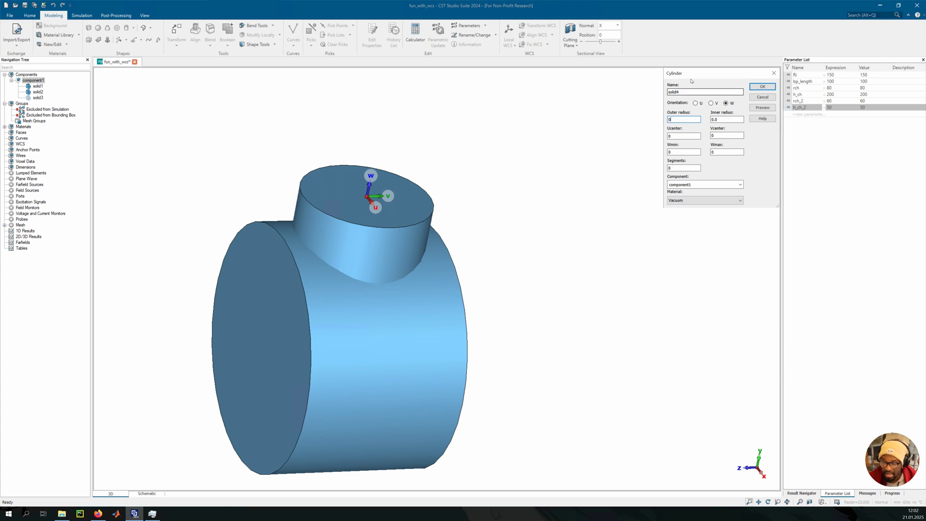
left_click_drag(675, 74, 639, 104)
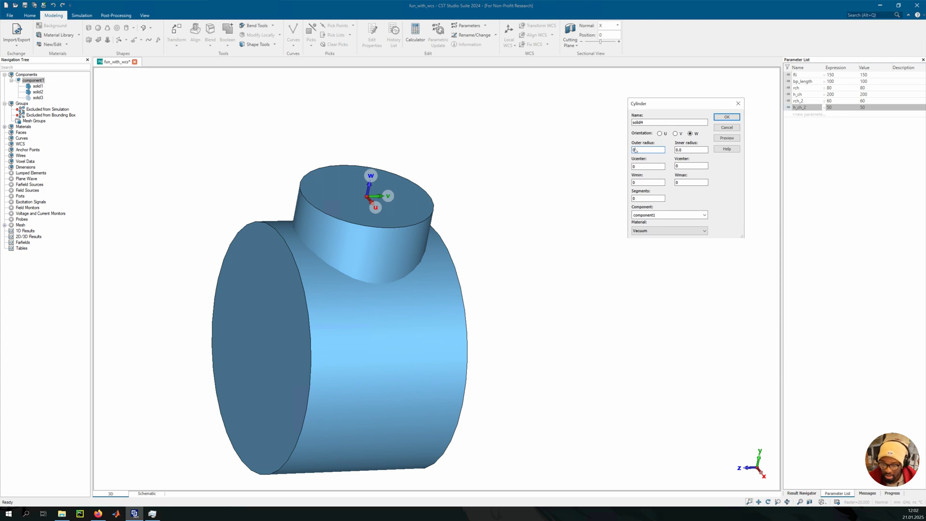
type("r_ch_2")
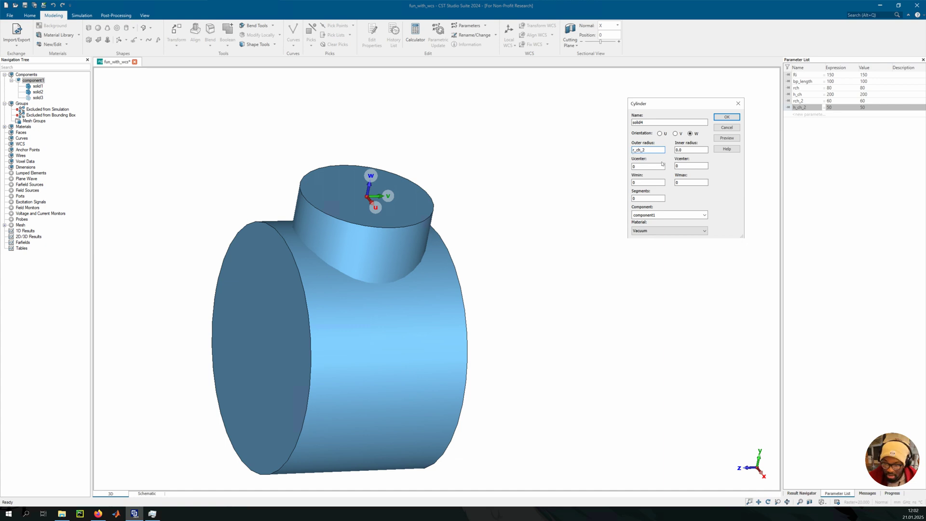
Keep the cylinder's Wmin at 0 and set its Wmax to h_ch_2.
left_click(685, 166)
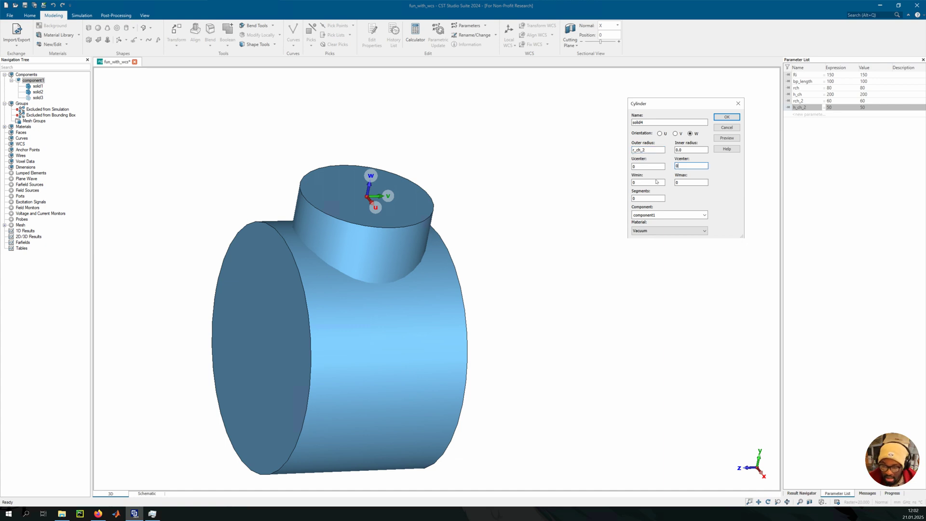
left_click(645, 183)
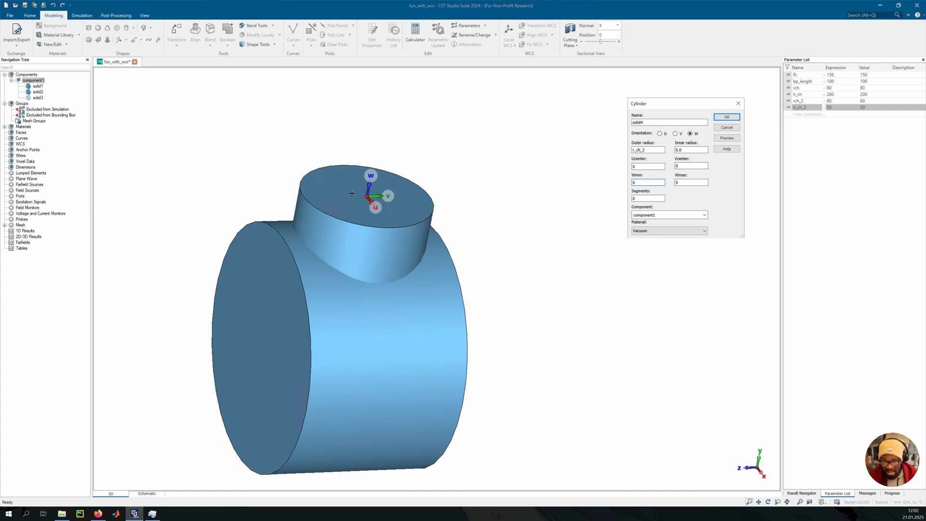
key("Tab")
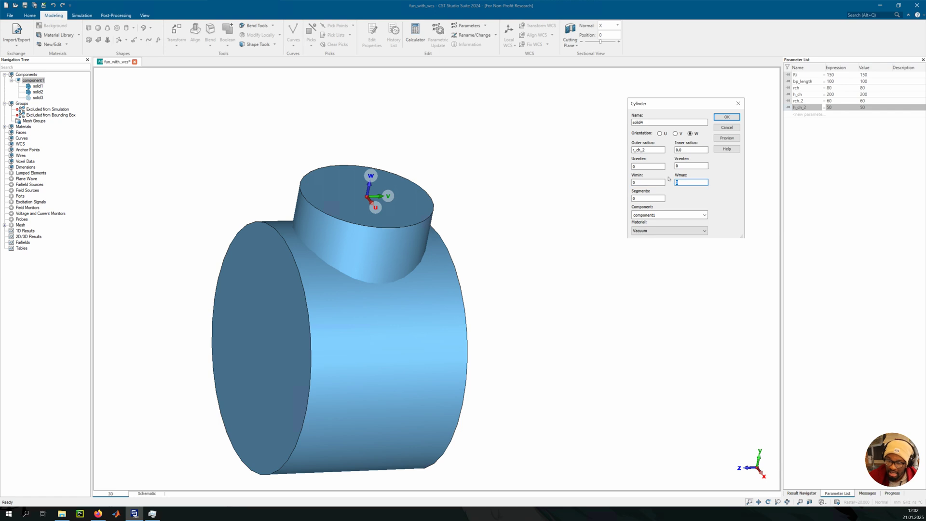
type("h_")
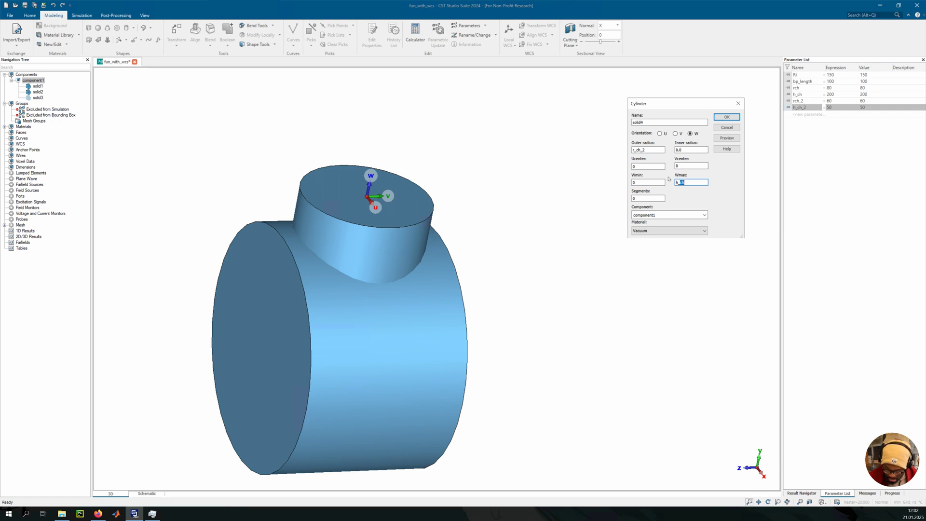
type("ch_2")
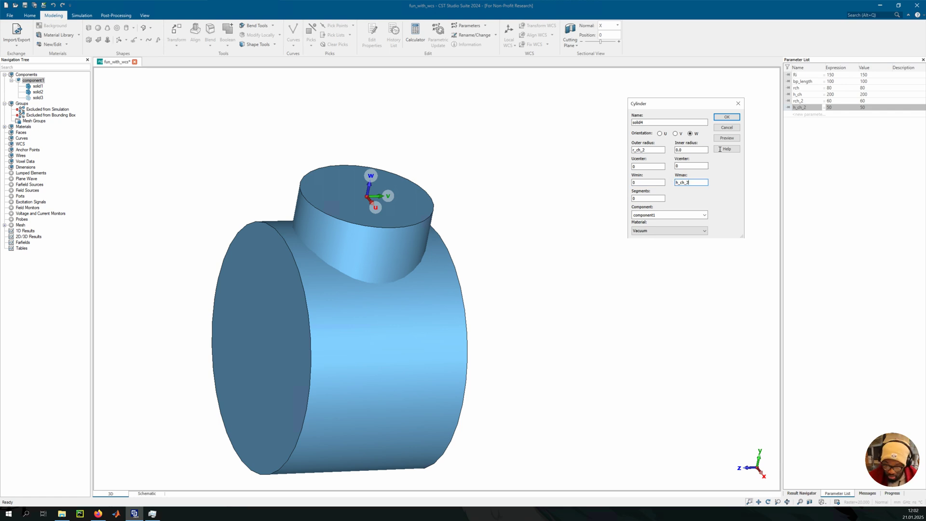
Decline defining r_ch_2 as a new parameter and correct the cylinder's outer radius to rch_2.
left_click(727, 138)
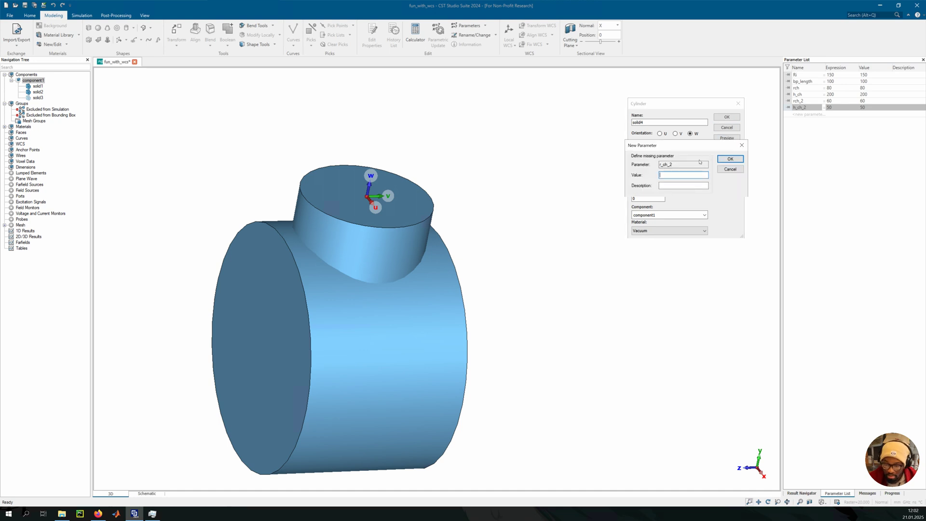
left_click(741, 145)
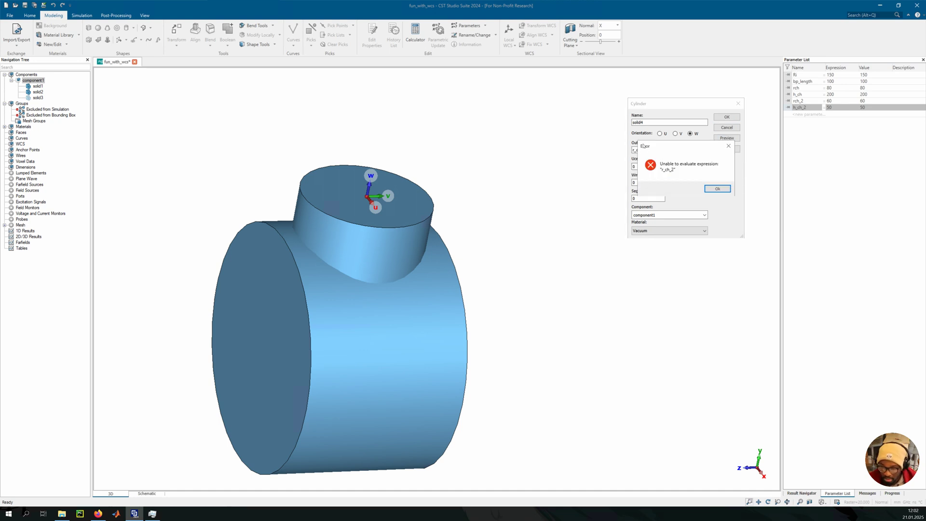
left_click(717, 189)
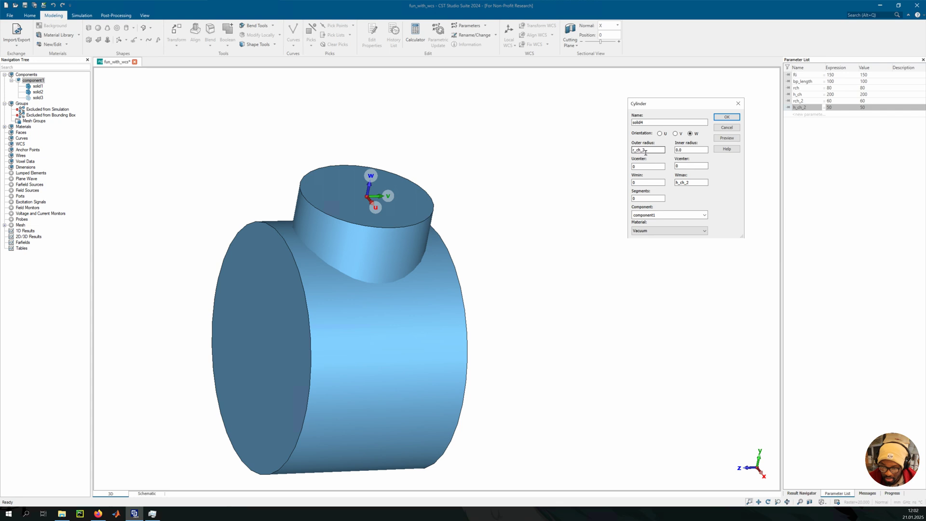
left_click(636, 150)
key("BackSpace")
Preview the cylinder on the coupler's top face and create it with no Boolean combination with solid3.
left_click(721, 139)
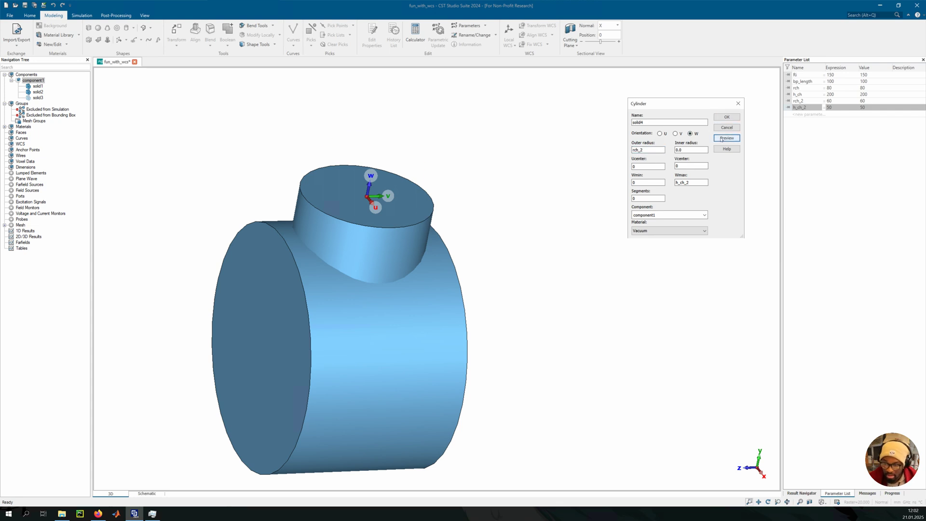
middle_click_drag(445, 214, 407, 211)
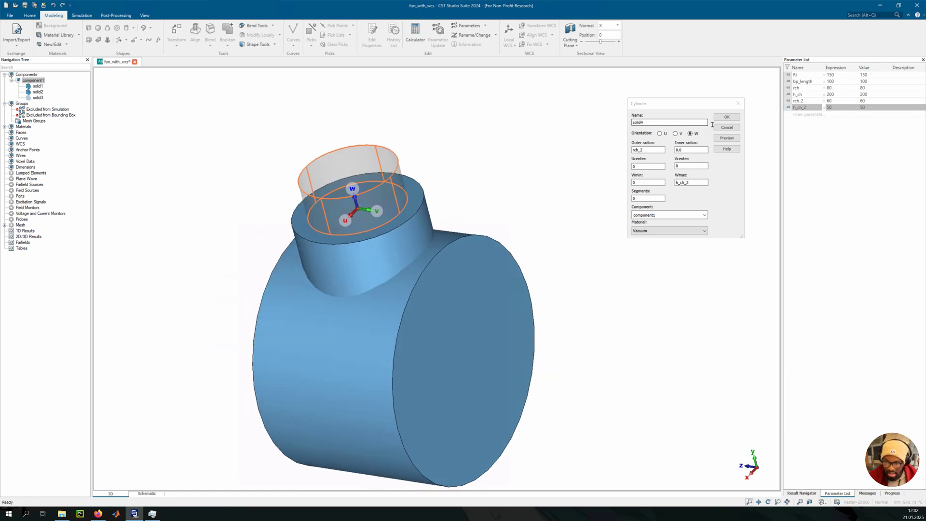
left_click(726, 117)
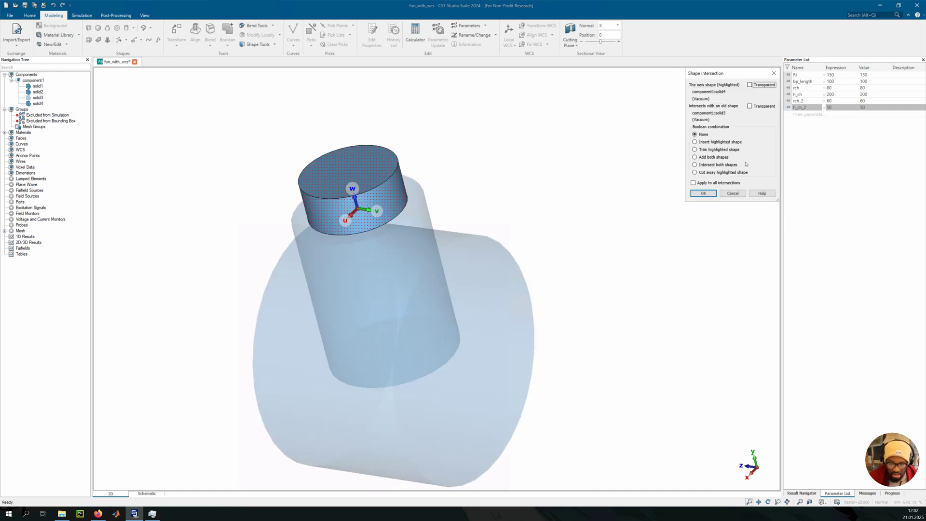
left_click(703, 193)
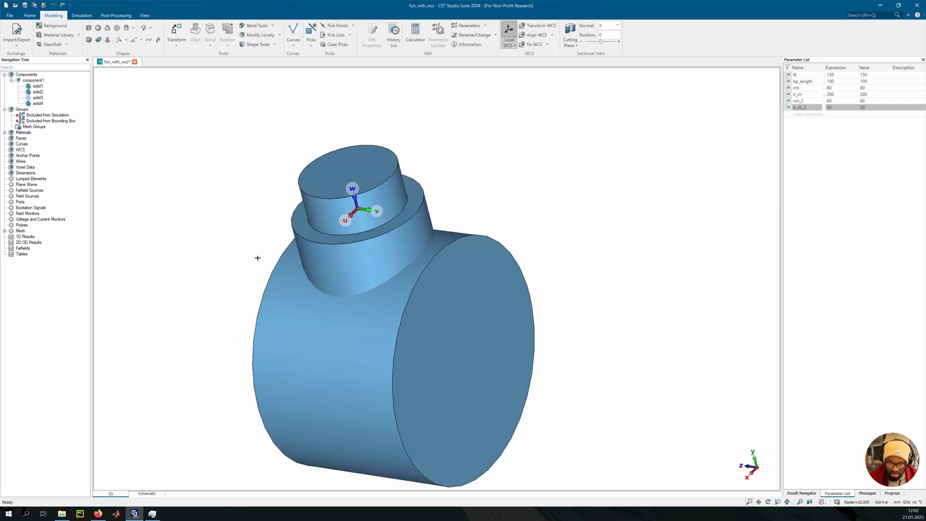
Inspect the stacked cylinder from several sides and deactivate the local WCS.
middle_click_drag(371, 247, 456, 202)
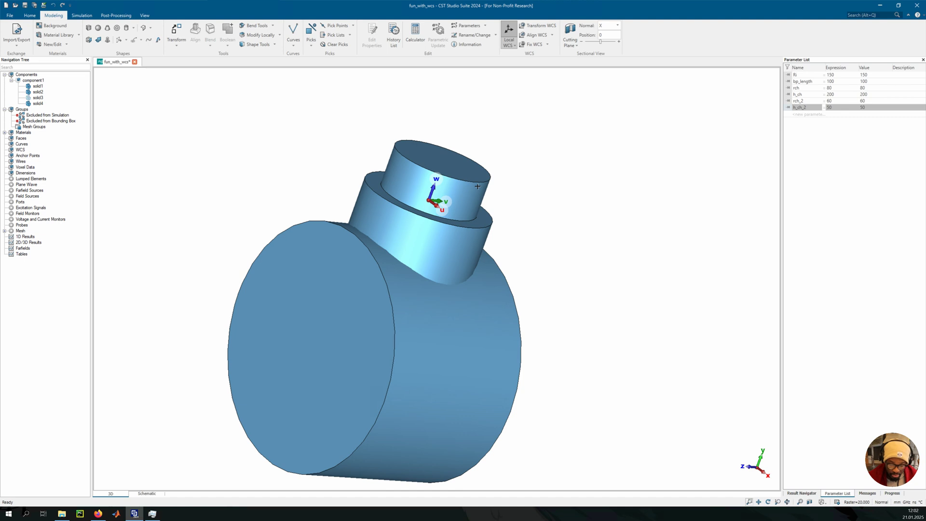
left_click_drag(486, 210, 410, 246)
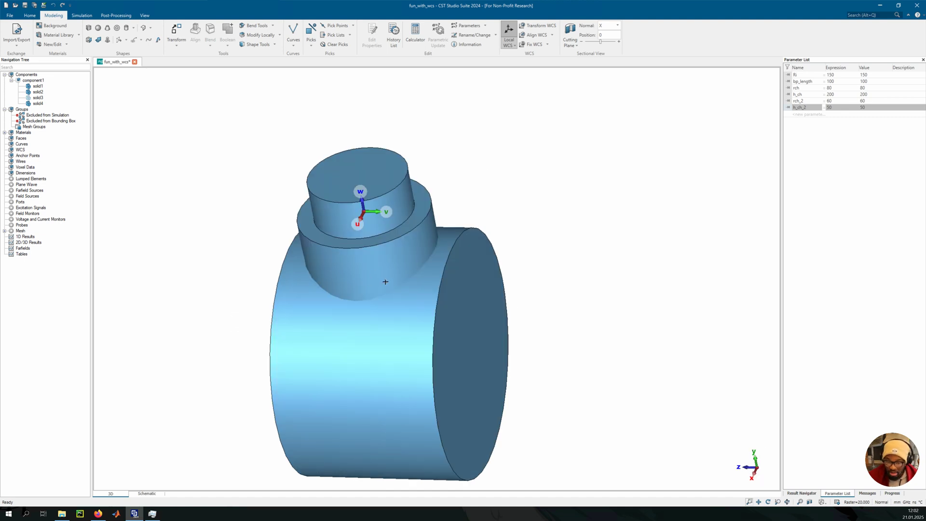
left_click_drag(362, 270, 347, 237)
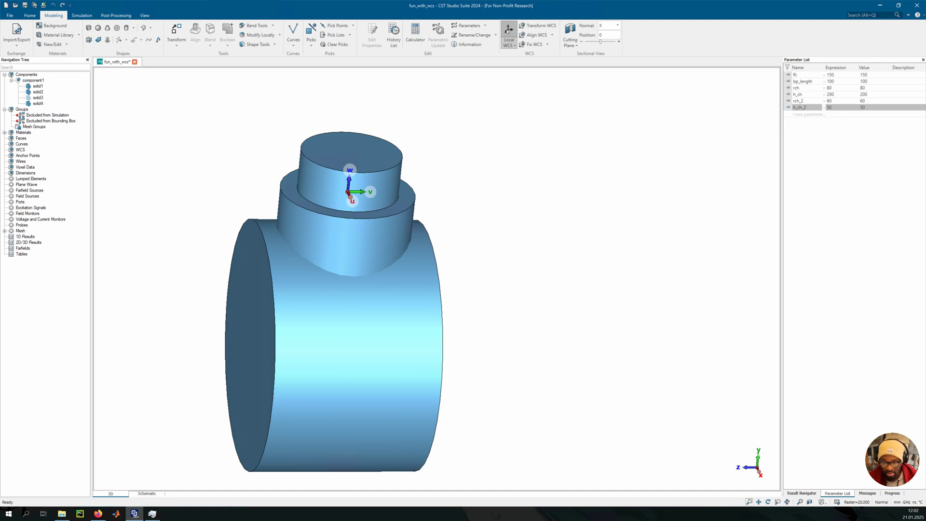
left_click(509, 30)
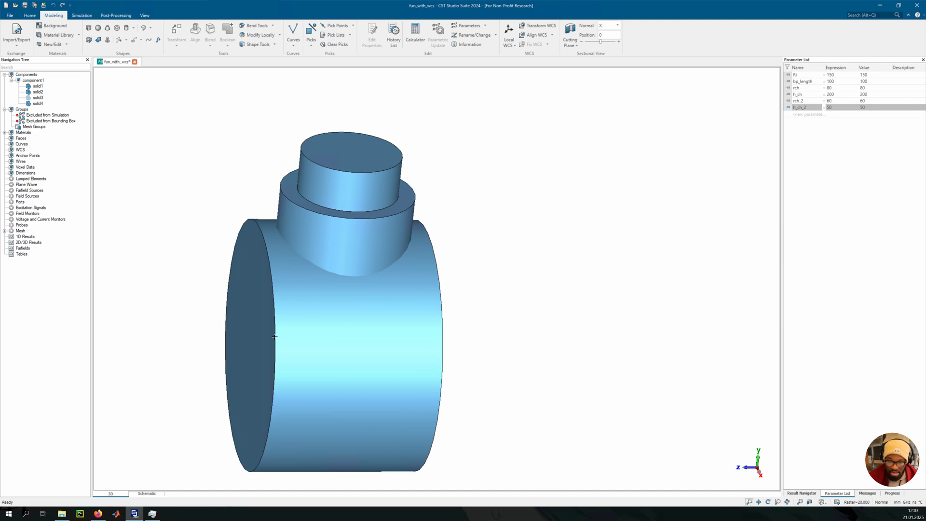
Select solid4 and the hidden solid3 in turn to compare the two cylinders, and clear the selection.
left_click(39, 103)
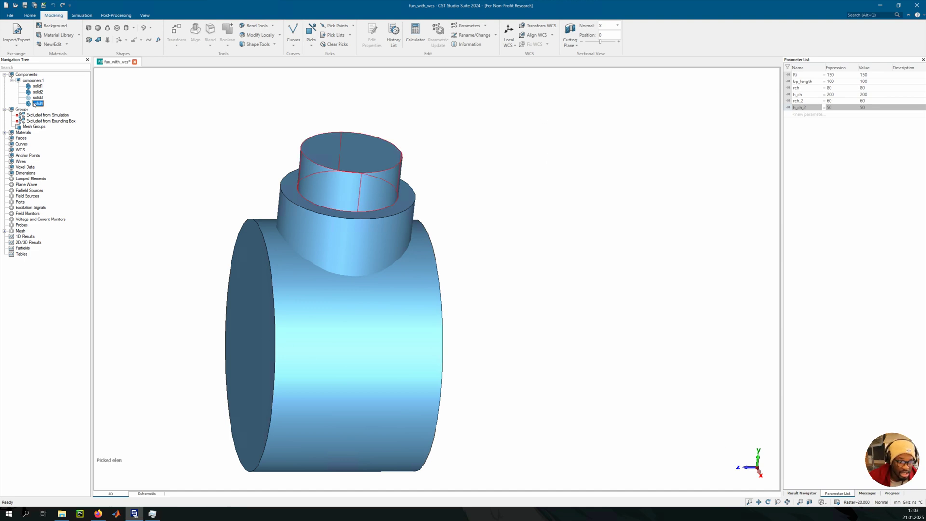
left_click(38, 97)
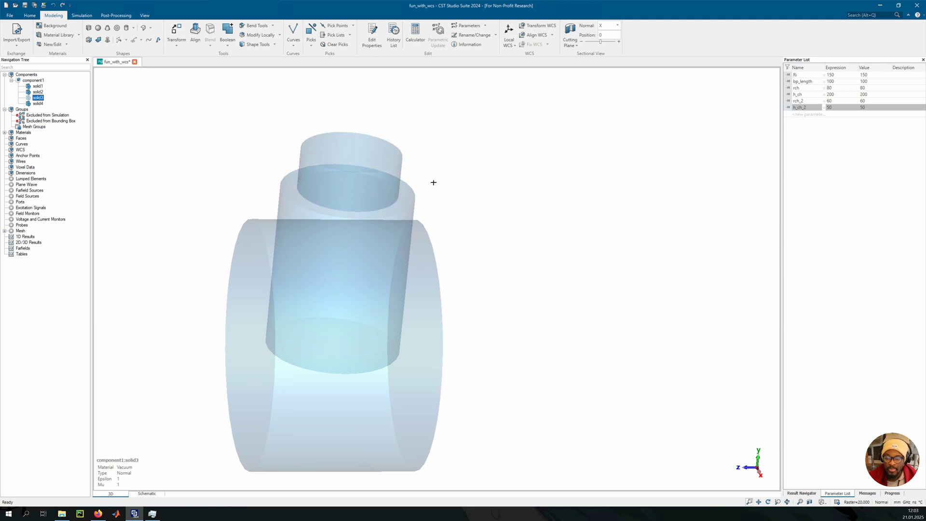
left_click(478, 189)
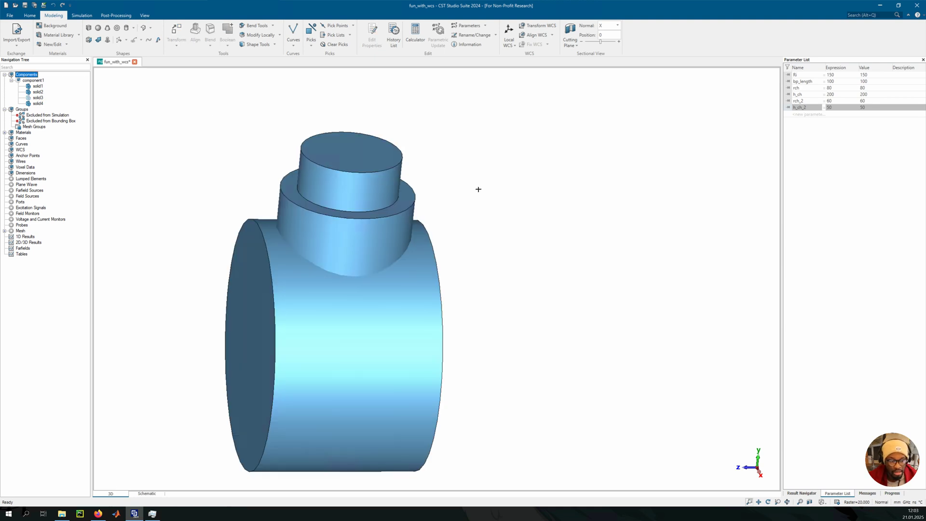
Pick the flat top face of the smaller upper cylinder, solid4.
mouse_move(488, 186)
left_mouse_down()
mouse_move(419, 223)
mouse_move(313, 239)
mouse_move(440, 207)
mouse_move(388, 200)
mouse_move(372, 186)
mouse_move(400, 199)
left_mouse_up()
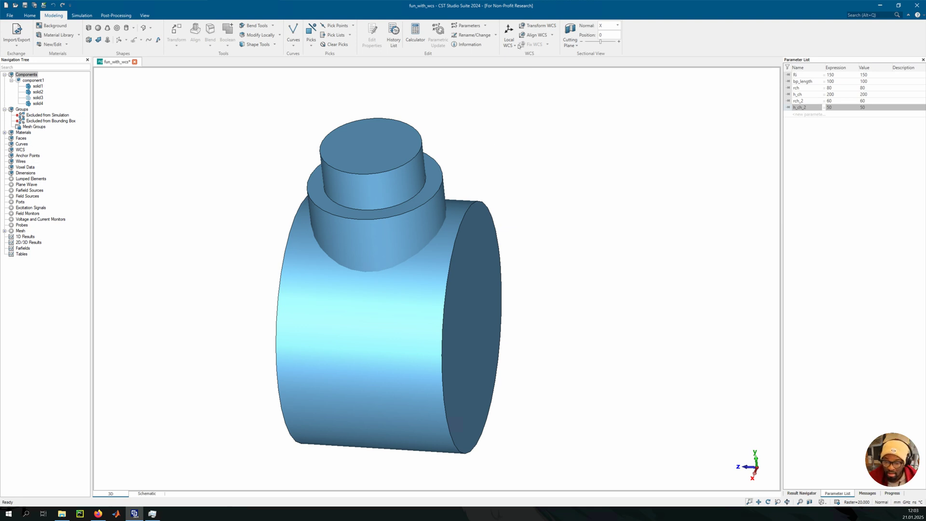
left_click(509, 32)
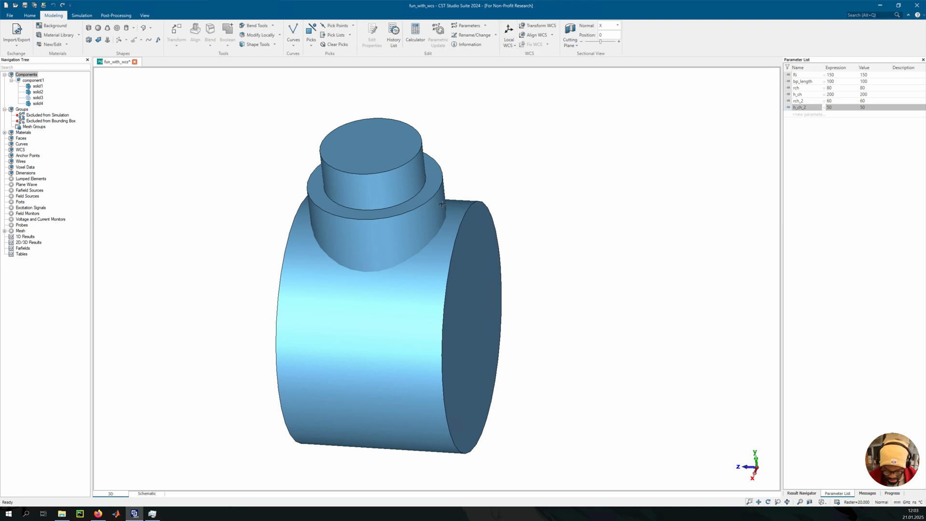
key("f")
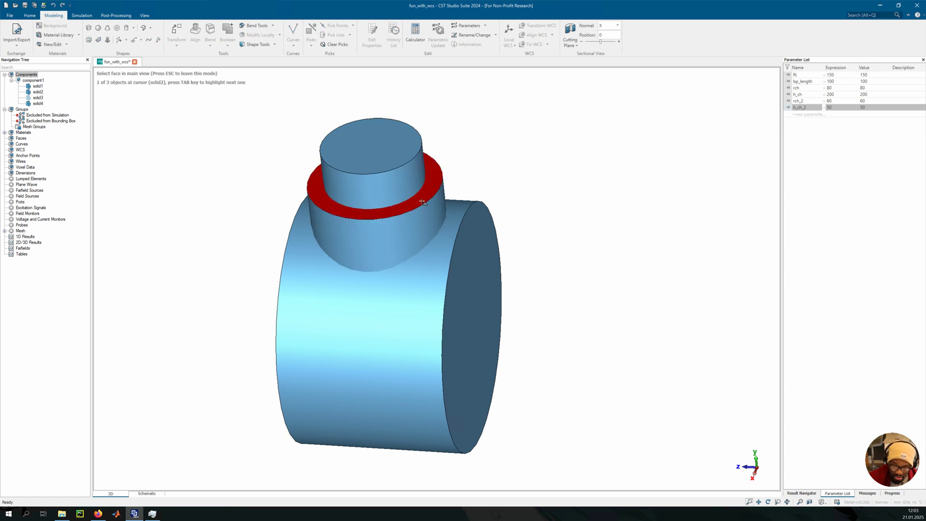
left_click(383, 153)
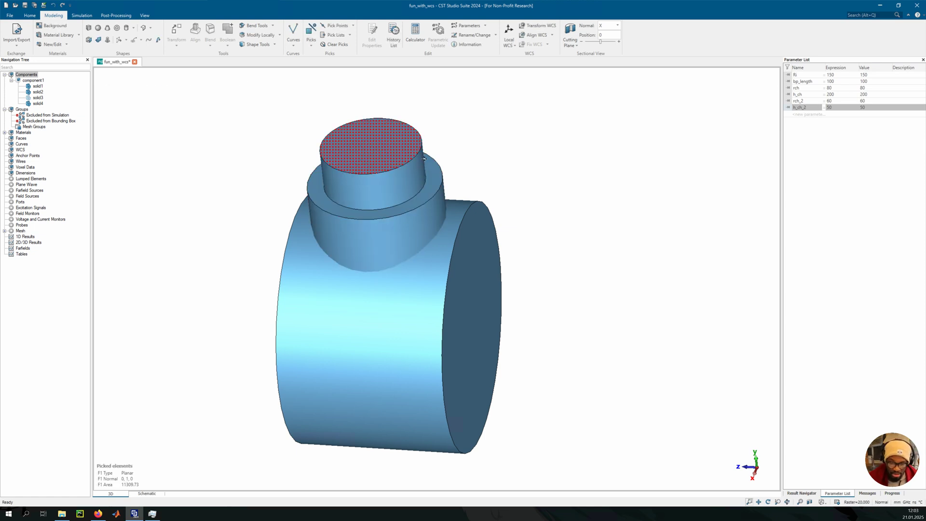
Align the local WCS with the picked top face of solid4 and store it as wcs1.
left_click(553, 36)
left_click(541, 52)
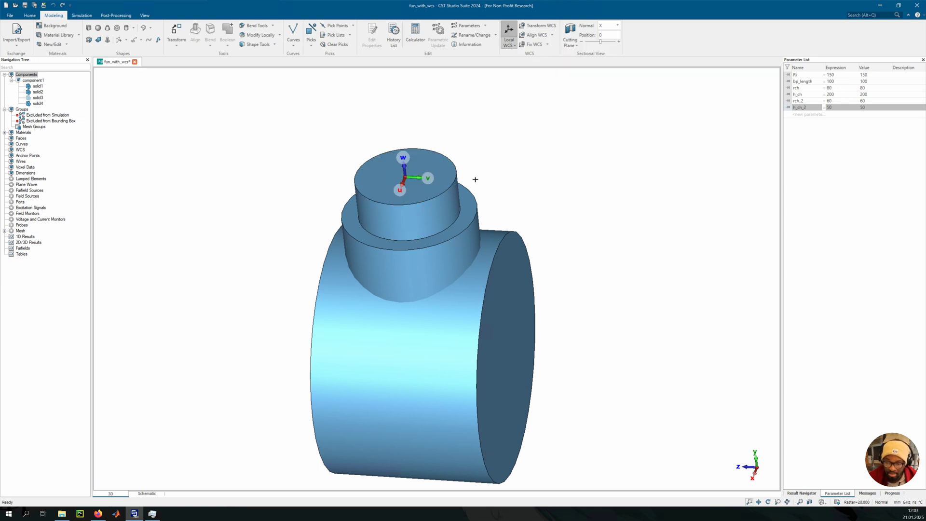
left_click(548, 45)
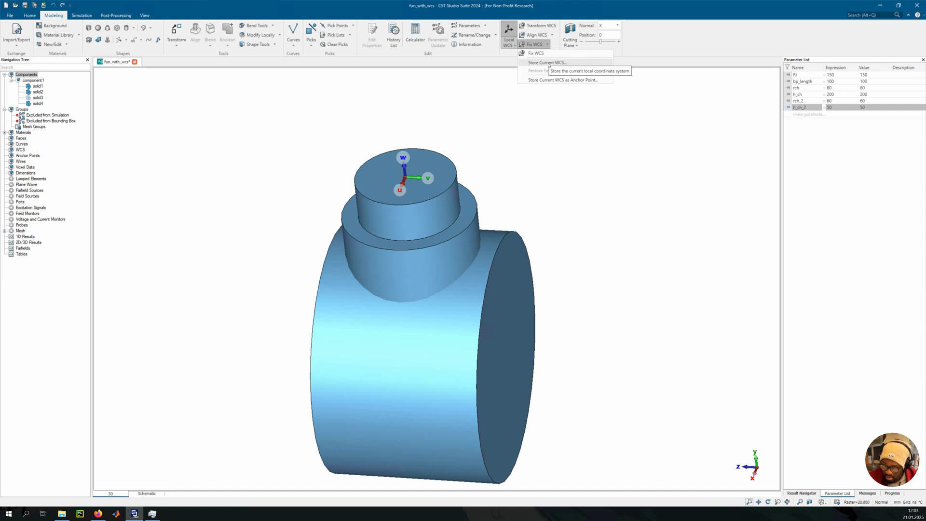
left_click(548, 64)
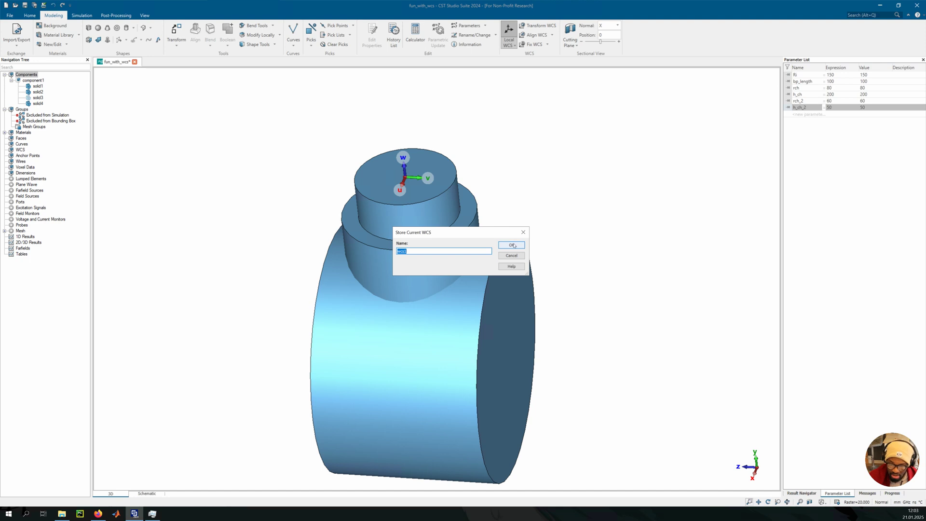
key("Return")
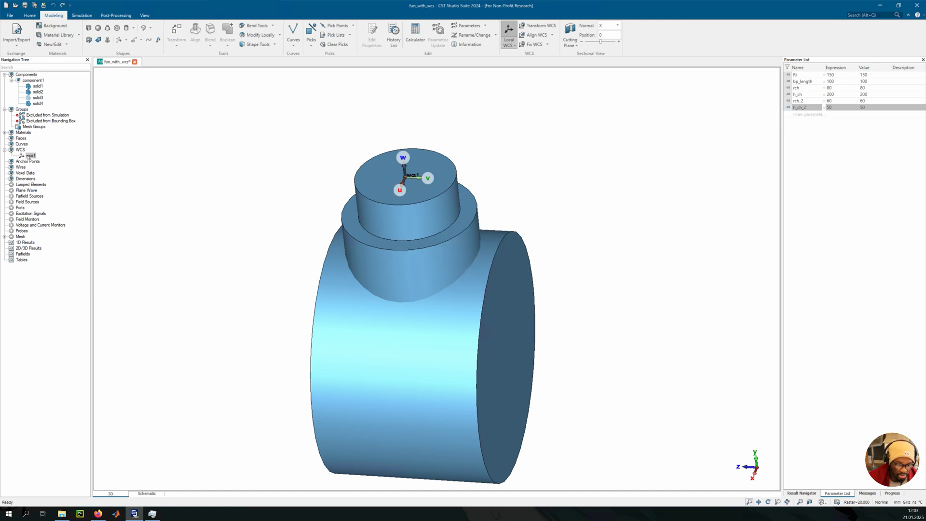
Select the stored wcs1 and toggle the local WCS to examine how it displays on solid4's top face when active and inactive.
left_click(29, 156)
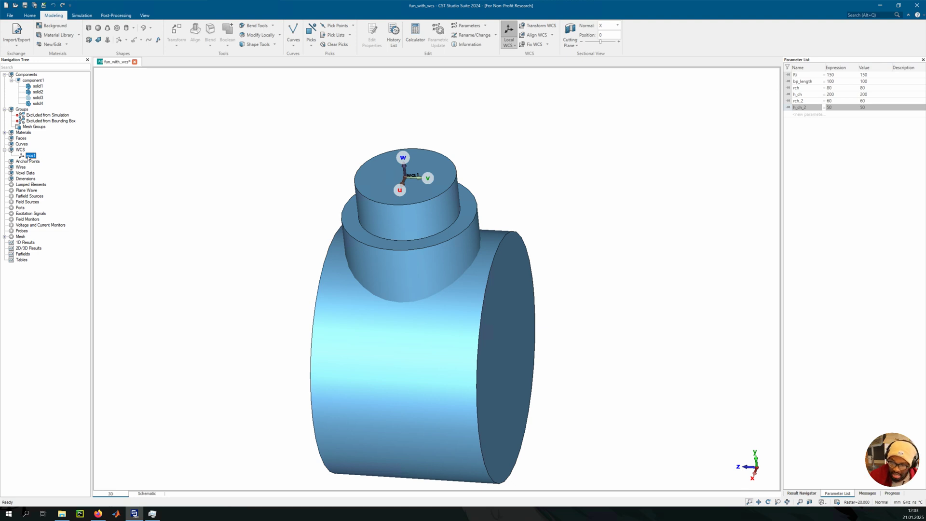
left_click(505, 34)
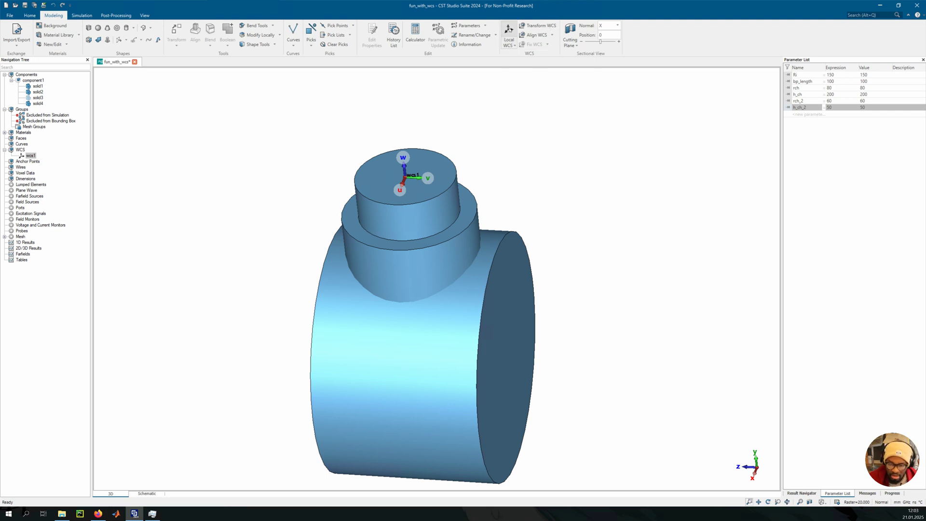
left_click(510, 30)
left_click(509, 30)
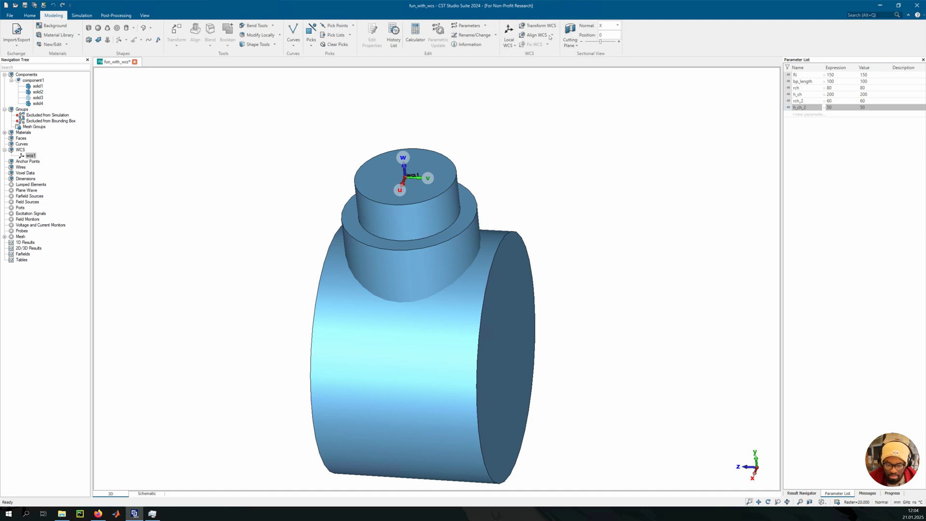
left_click(27, 75)
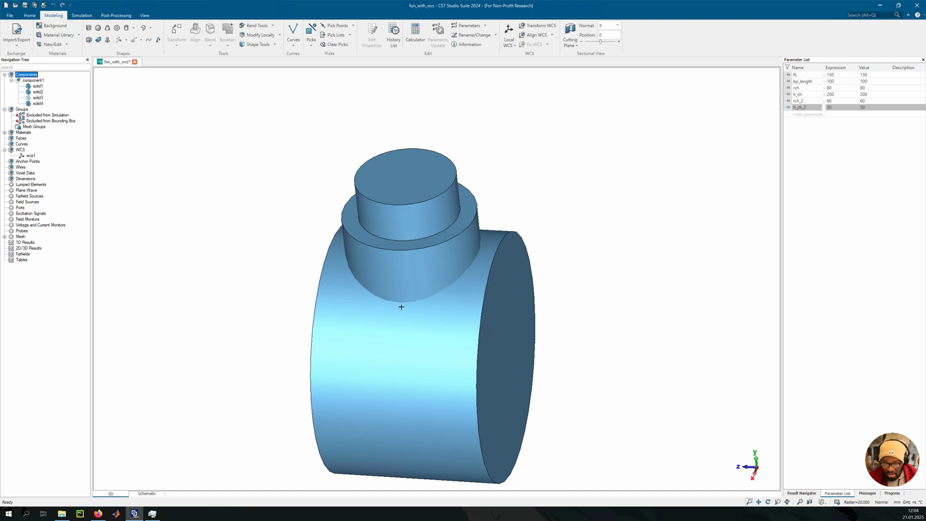
left_click_drag(401, 307, 538, 348)
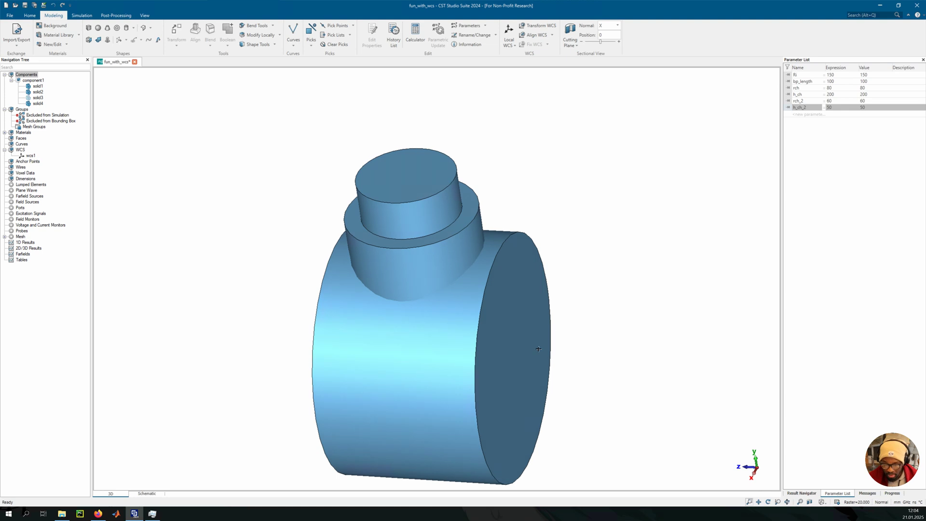
left_click(31, 156)
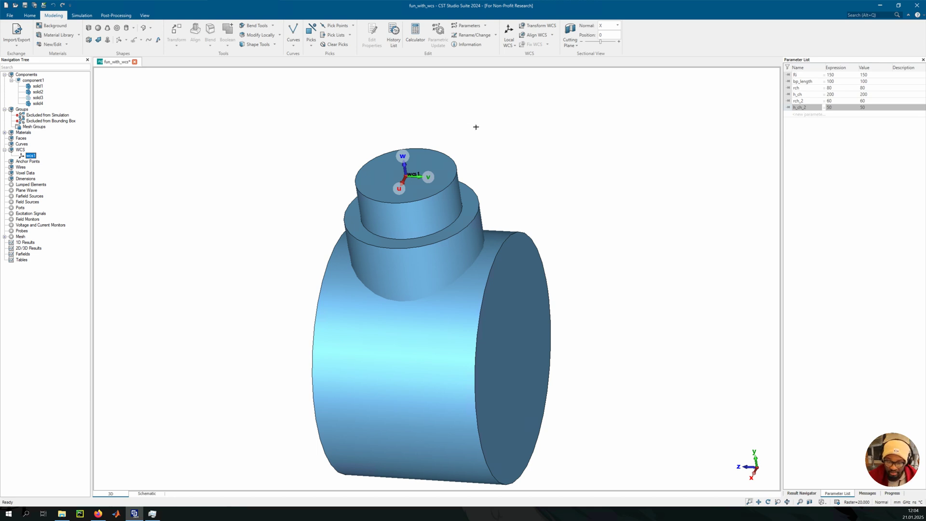
left_click(508, 42)
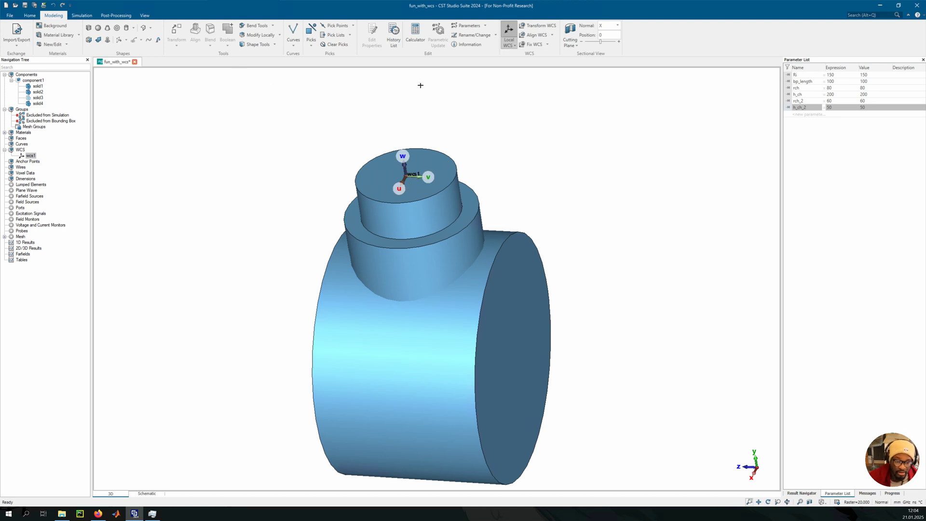
left_click(508, 30)
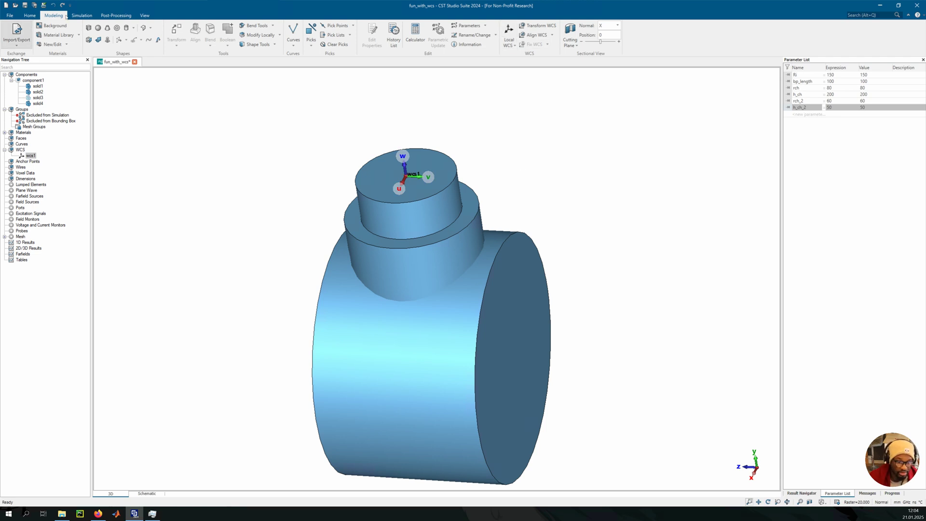
left_click(126, 28)
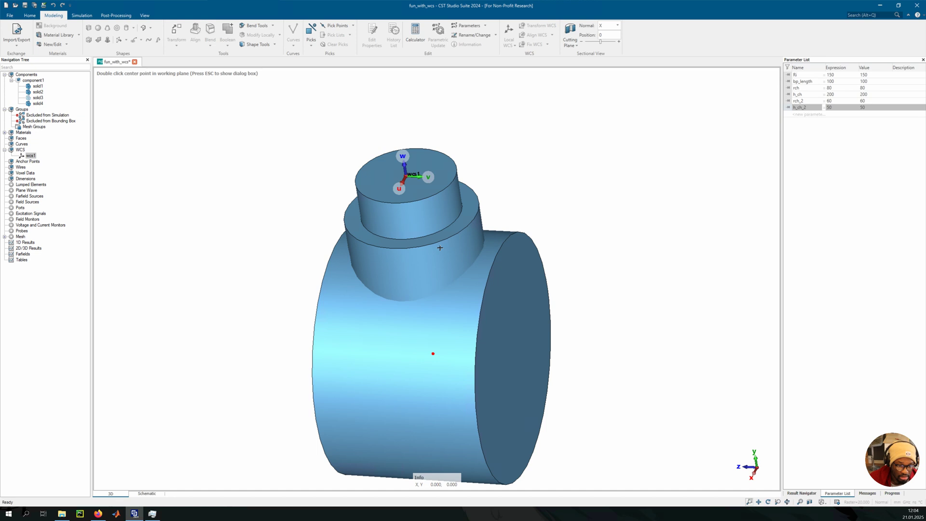
key("Tab")
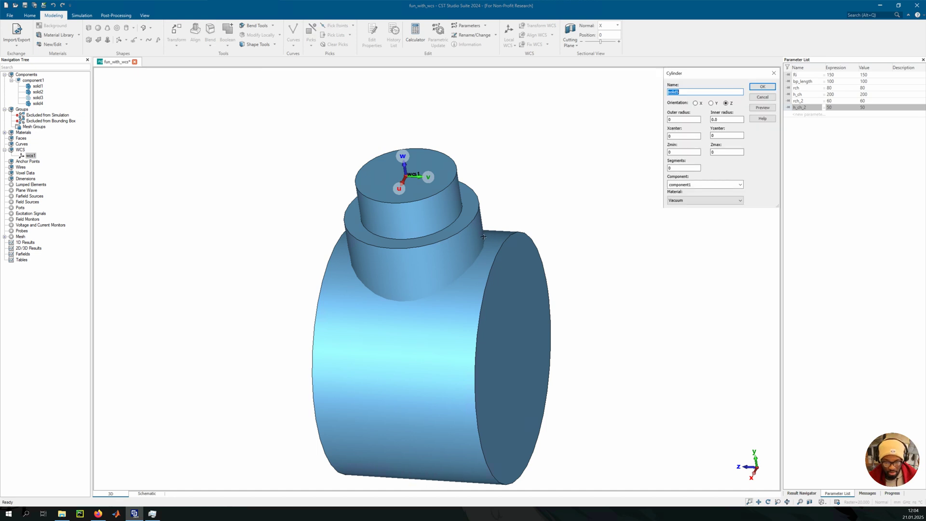
left_click(681, 119)
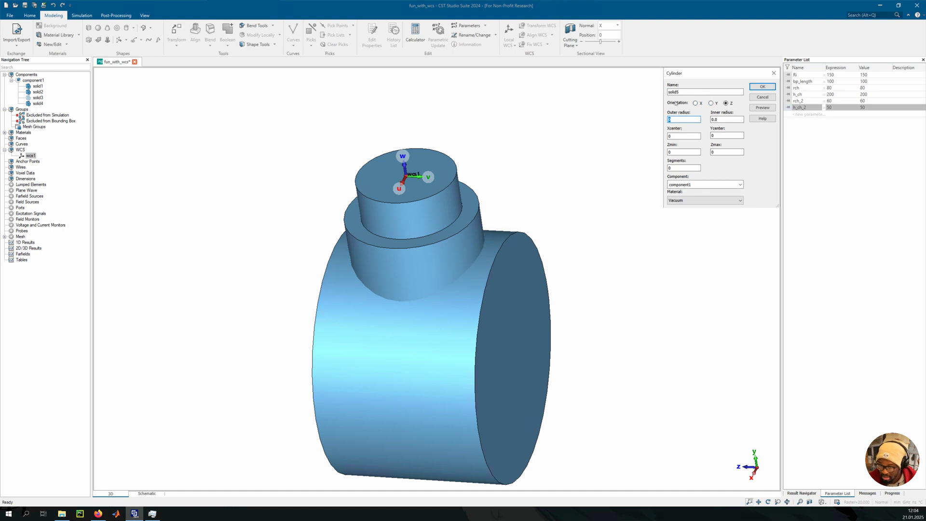
left_click_drag(672, 79, 633, 97)
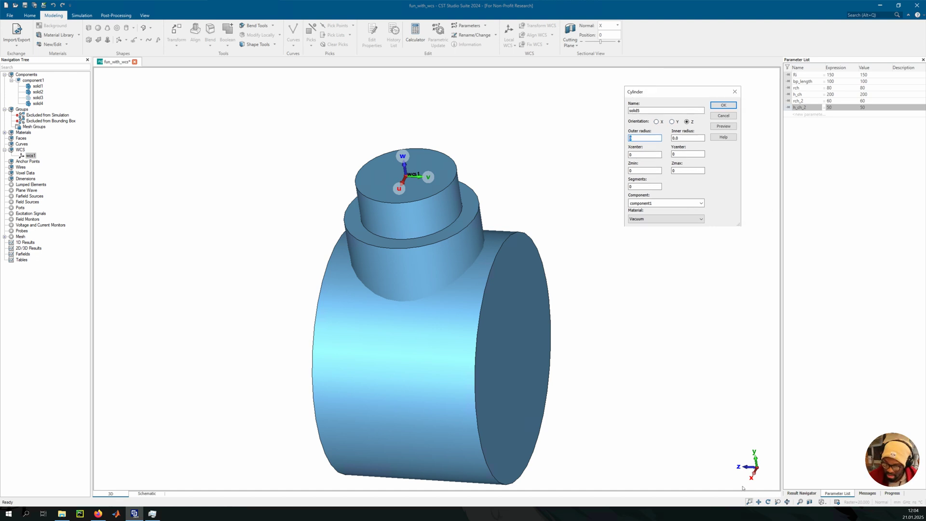
left_click(733, 94)
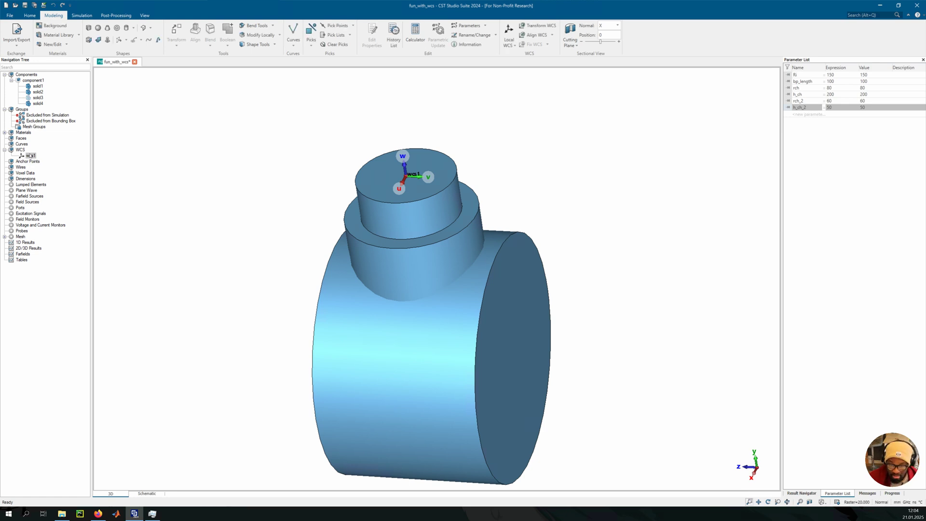
Activate the local WCS and set up a W-oriented cylinder with outer radius rch_3 and Wmax h_ch_3.
left_click(508, 33)
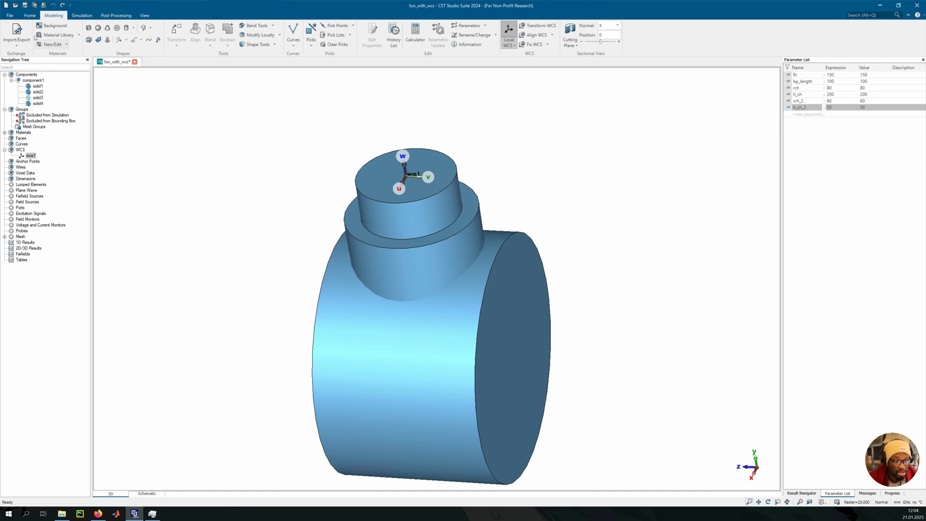
left_click(126, 27)
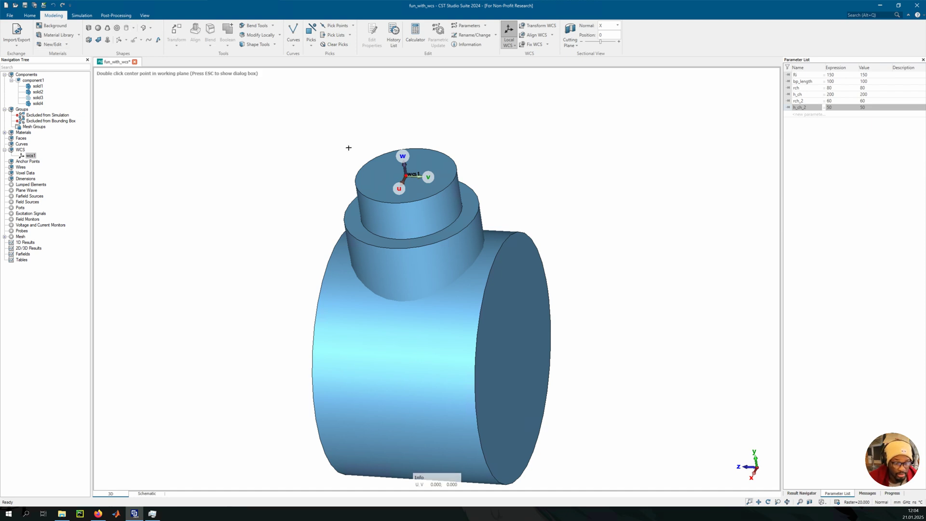
key("Escape")
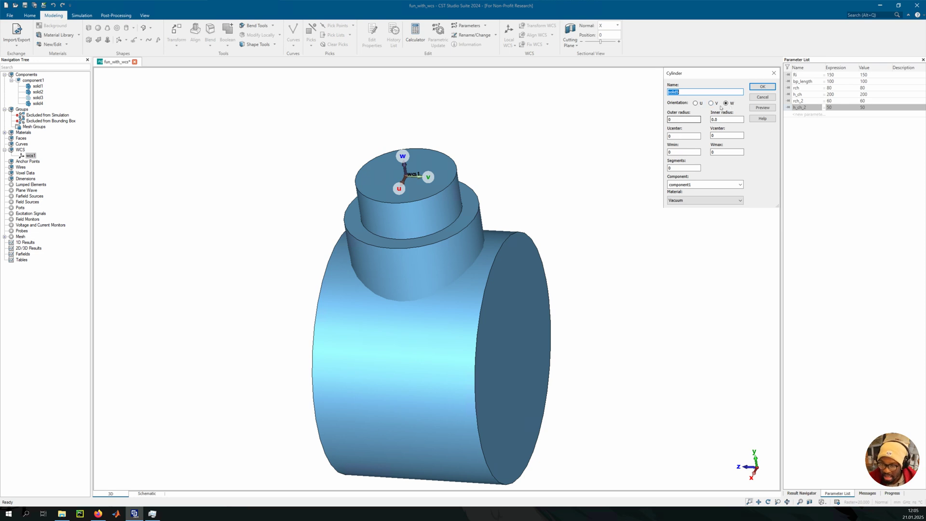
double_click(668, 119)
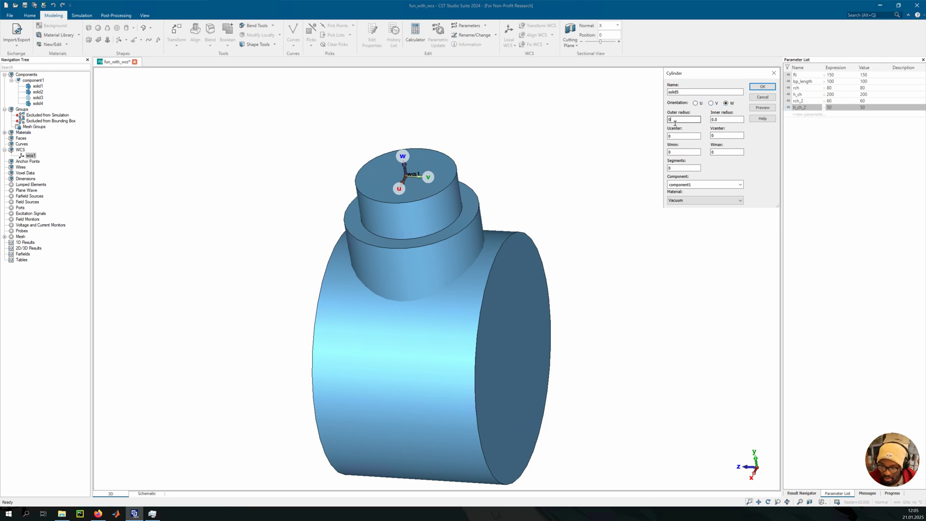
type("rch")
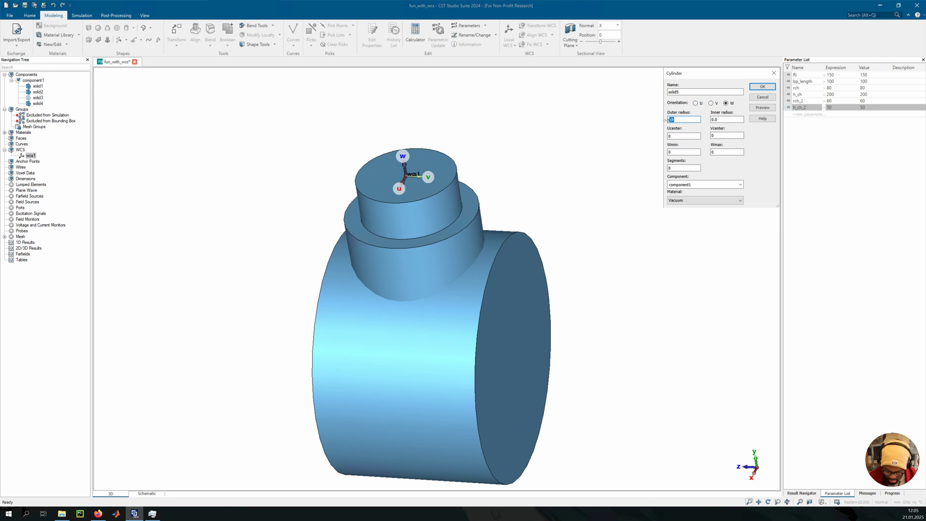
type("_3")
left_click(732, 152)
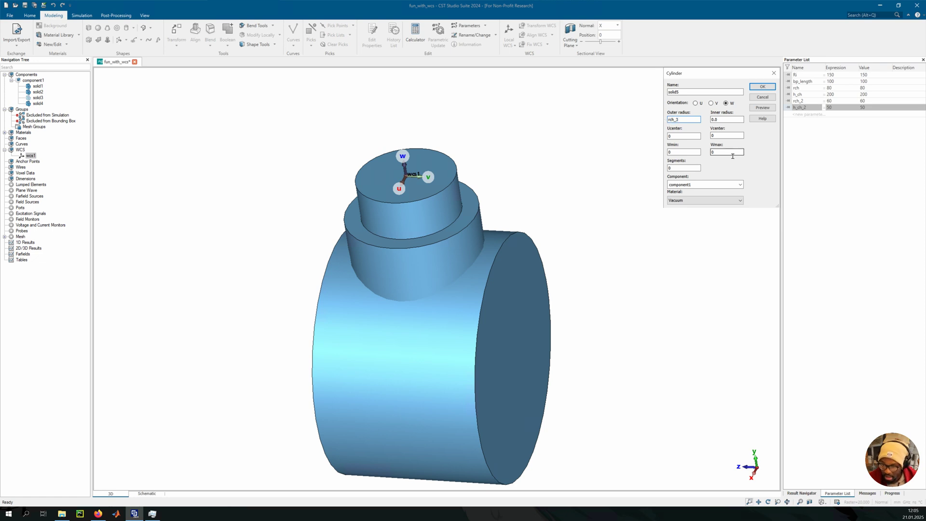
left_click_drag(730, 153, 709, 155)
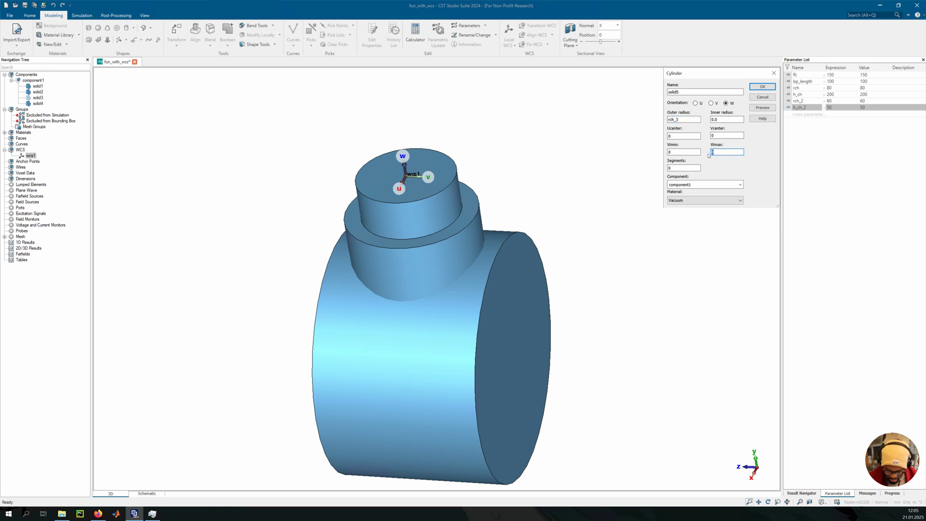
type("h_ch")
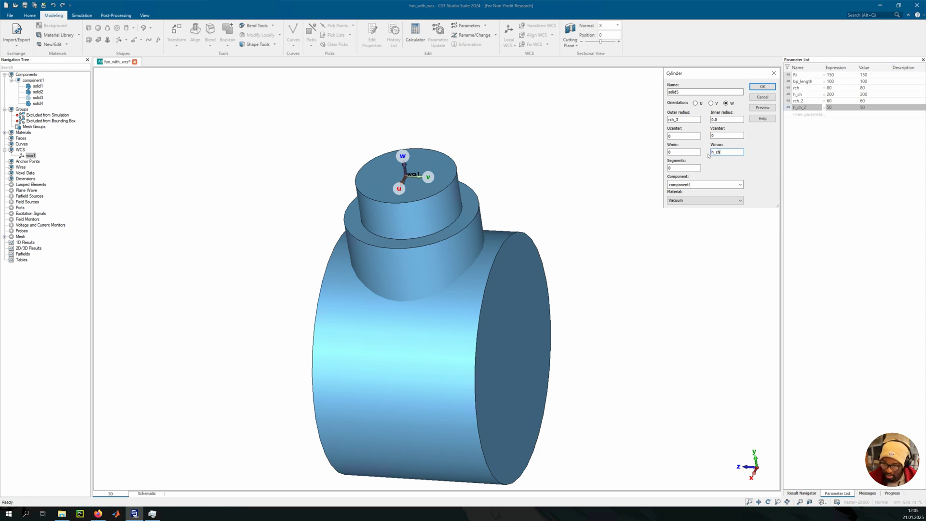
type("_3")
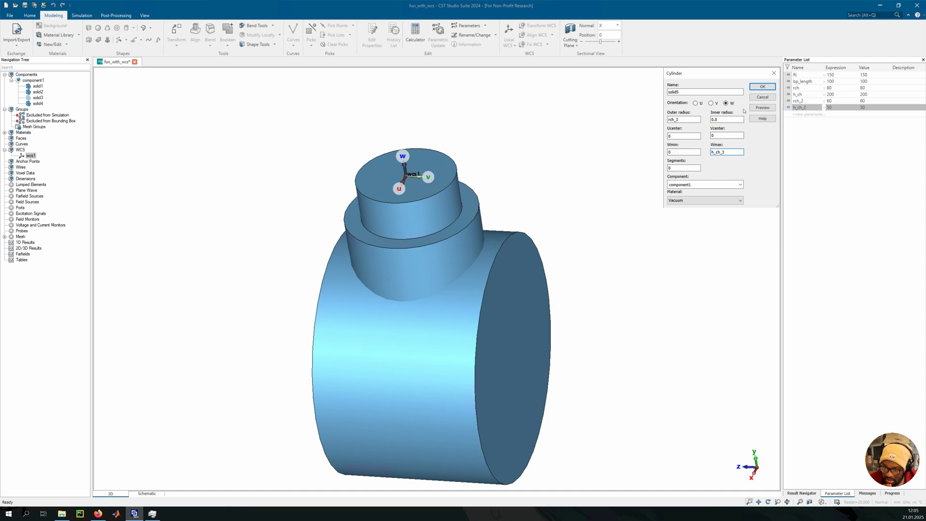
Preview the cylinder and define the missing parameters rch_3 as 40 and h_ch_3 as 50.
left_click(762, 108)
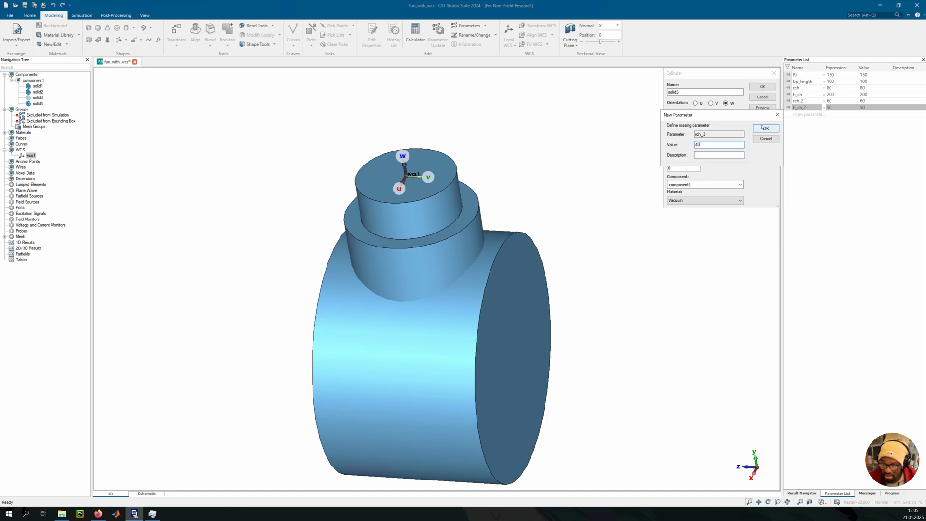
key("Return")
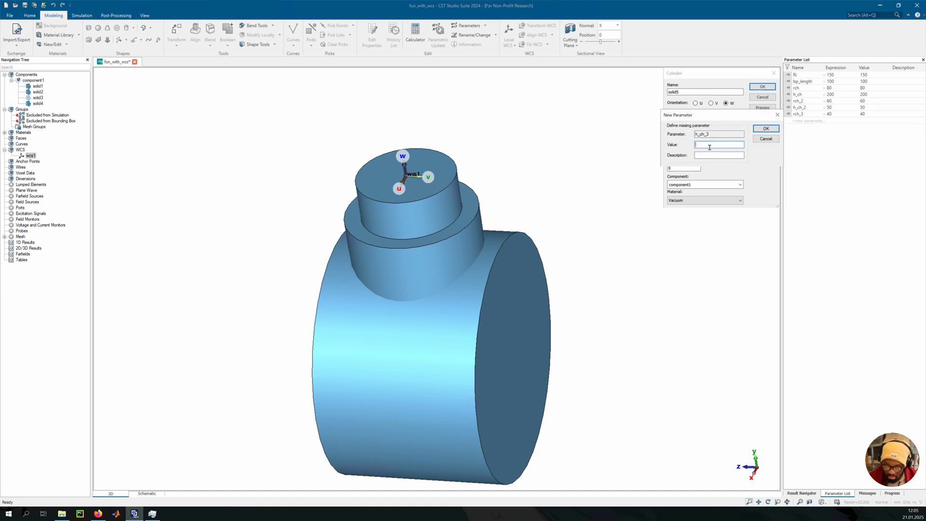
type("50")
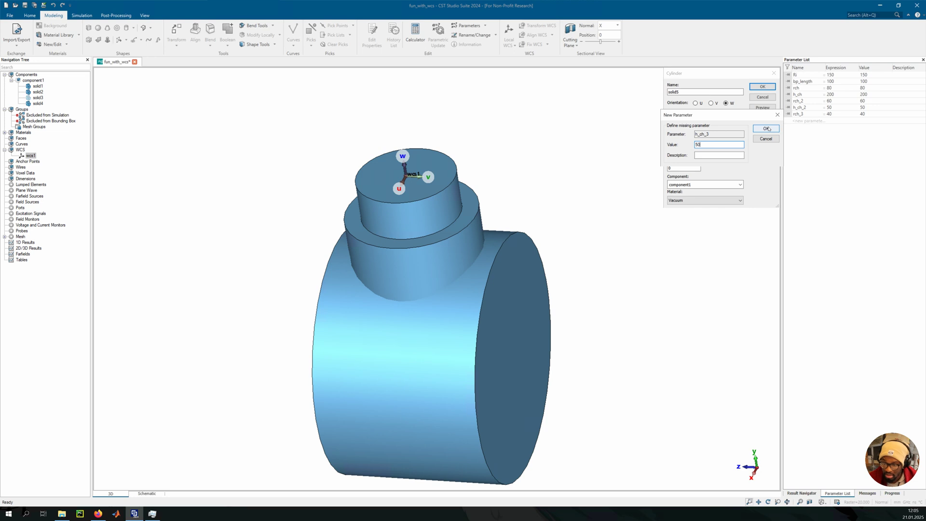
key("Return")
Check the preview on solid4's top face, create the cylinder, and view the stack from several sides.
middle_click_drag(398, 196, 482, 180)
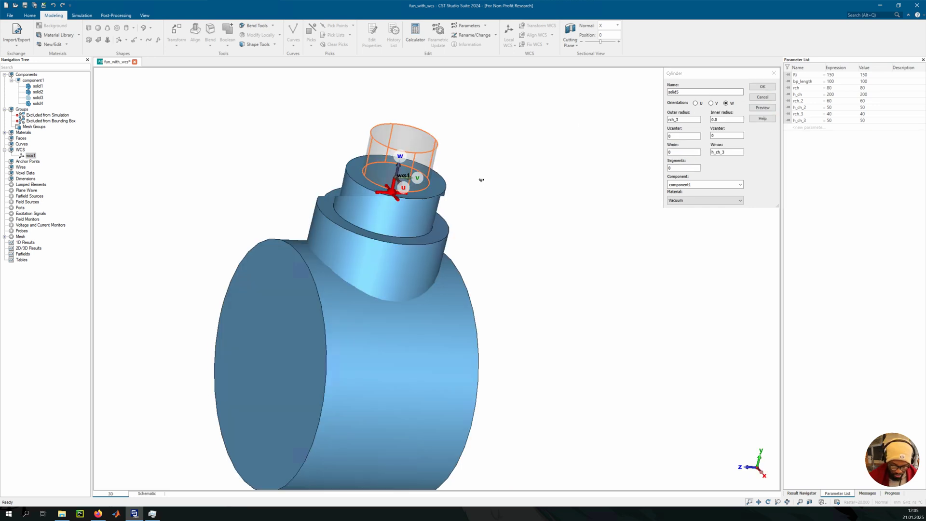
left_click(756, 90)
middle_click_drag(478, 206, 367, 238)
middle_click_drag(469, 265, 387, 276)
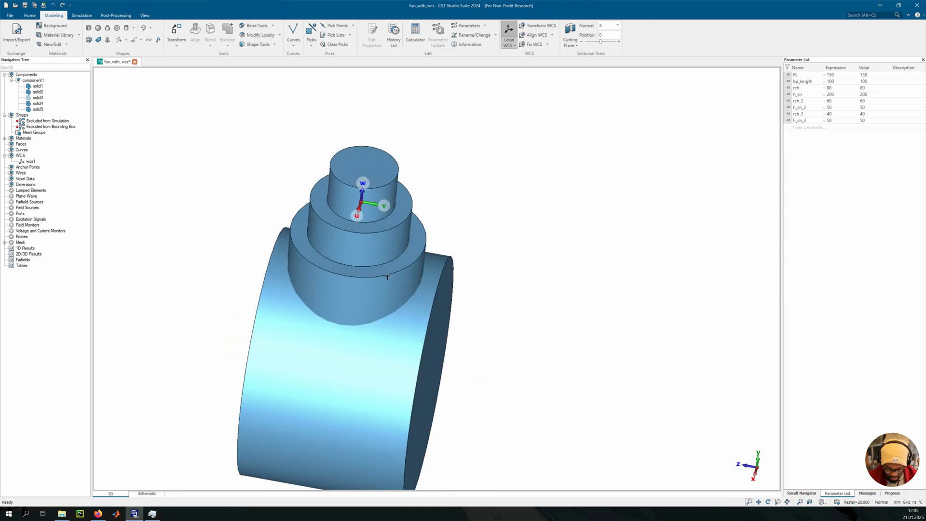
Pick the exposed ring-shaped top face of the widest stacked cylinder and align the local WCS with that face.
key("f")
left_click(420, 271)
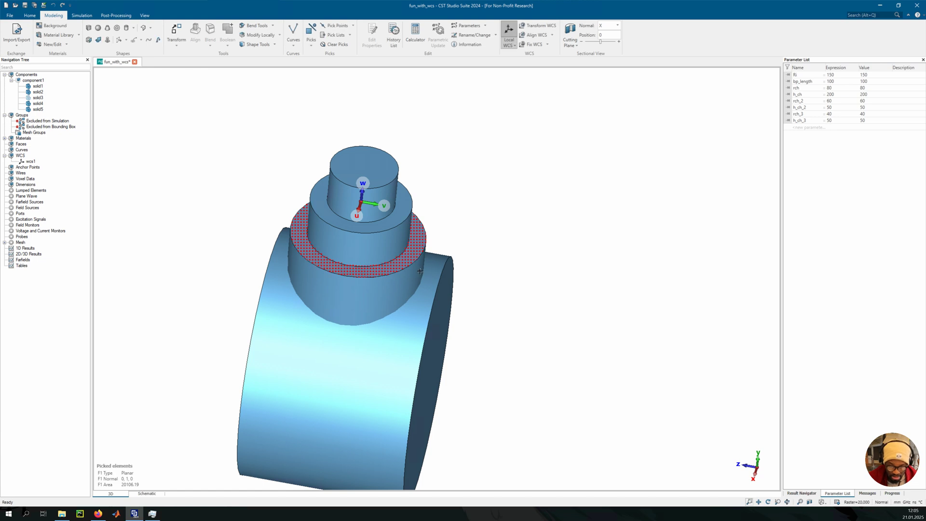
left_click(548, 44)
left_click(552, 35)
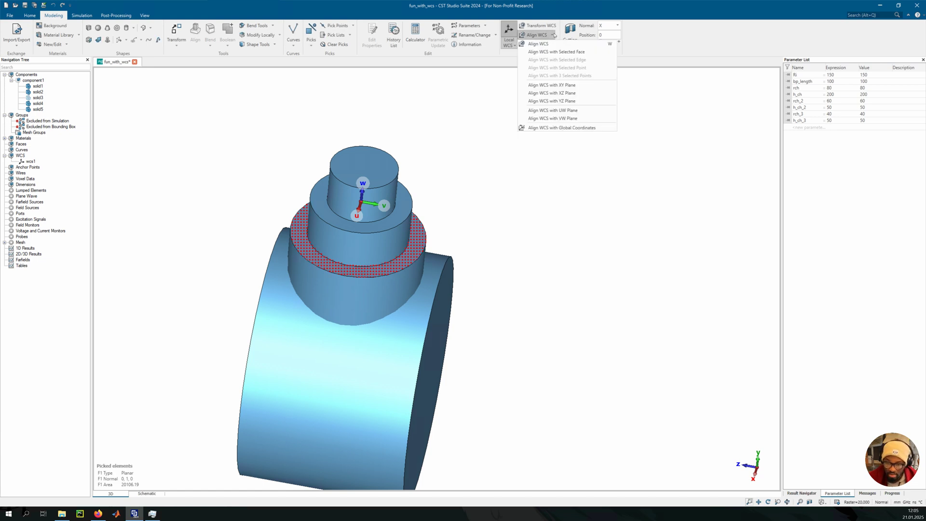
left_click(543, 53)
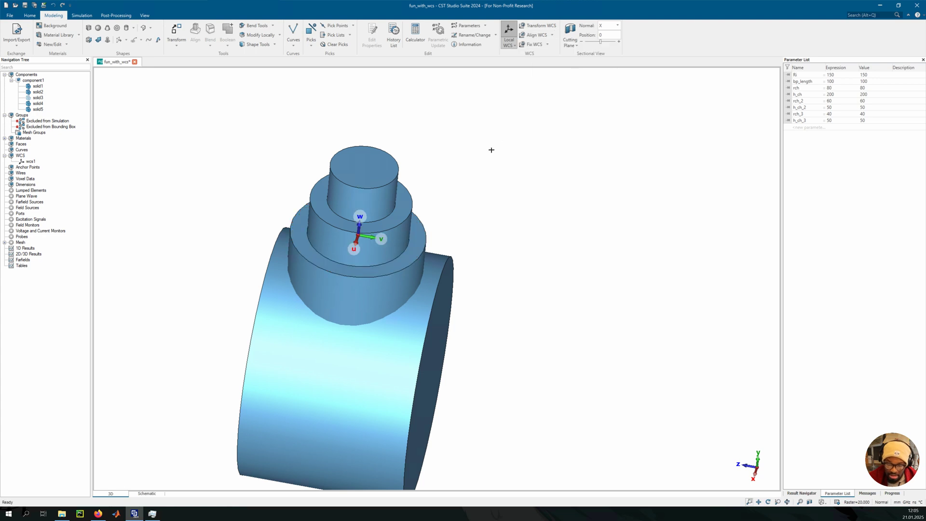
Store the current WCS position as wcs2 and clear the tree selection.
left_click(534, 44)
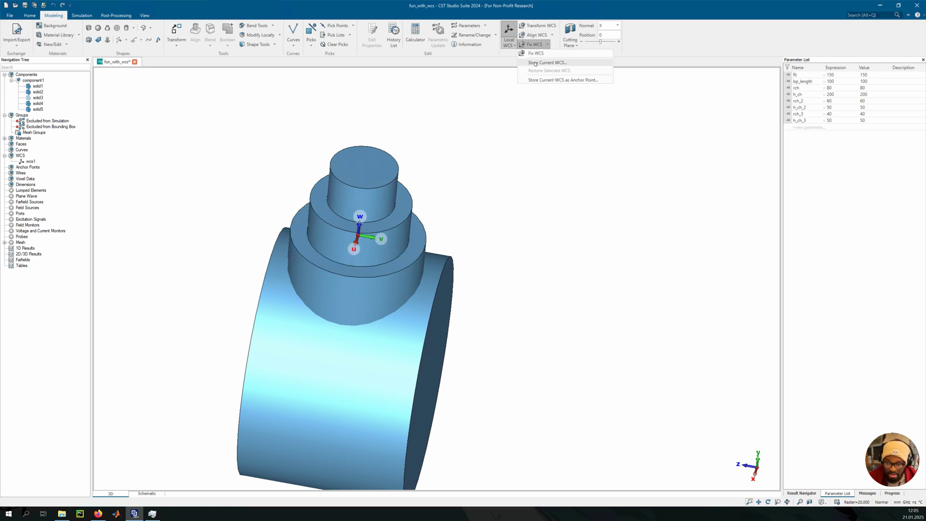
left_click(534, 63)
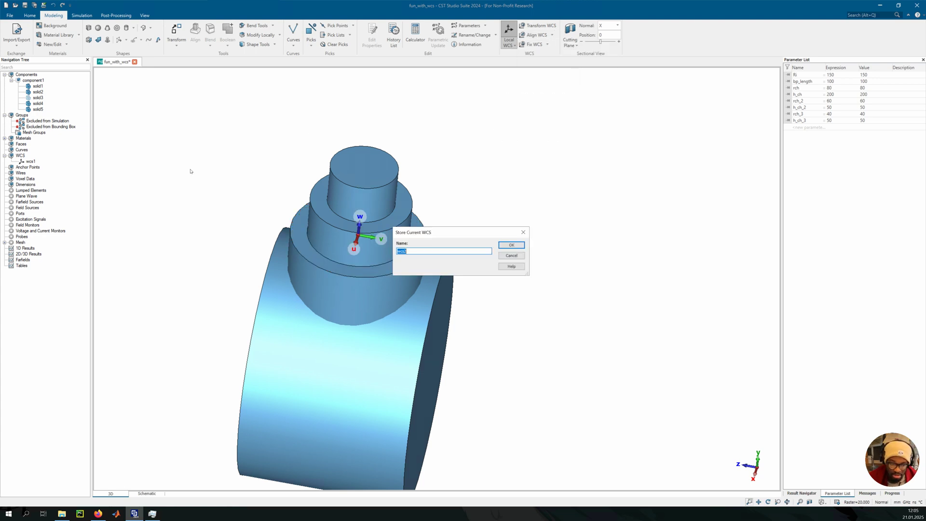
left_click(510, 245)
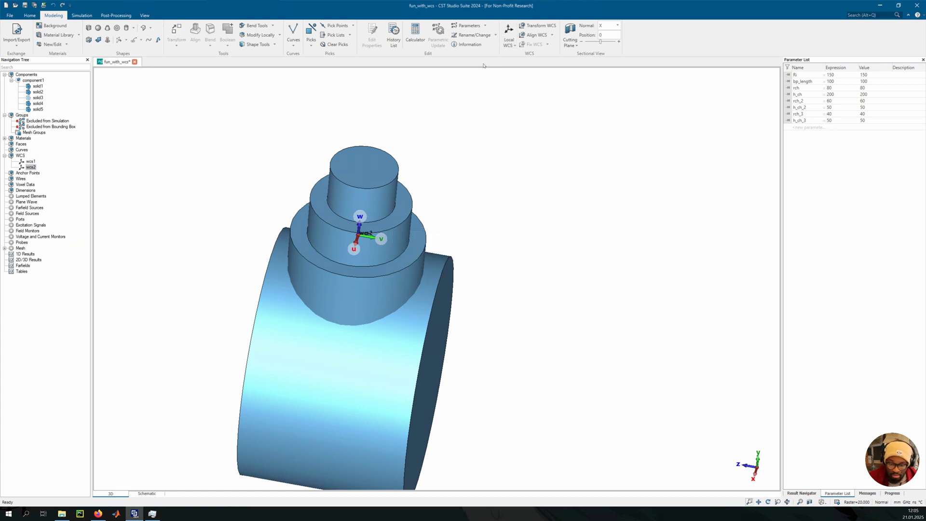
left_click(122, 123)
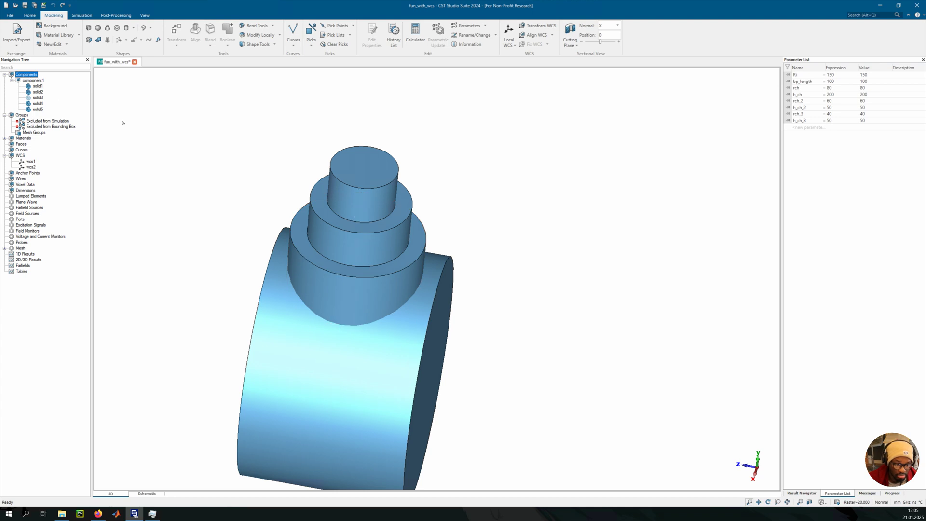
Select the stored wcs1 and wcs2 in turn to compare their positions on the cylinder stack.
left_click_drag(358, 269, 355, 256)
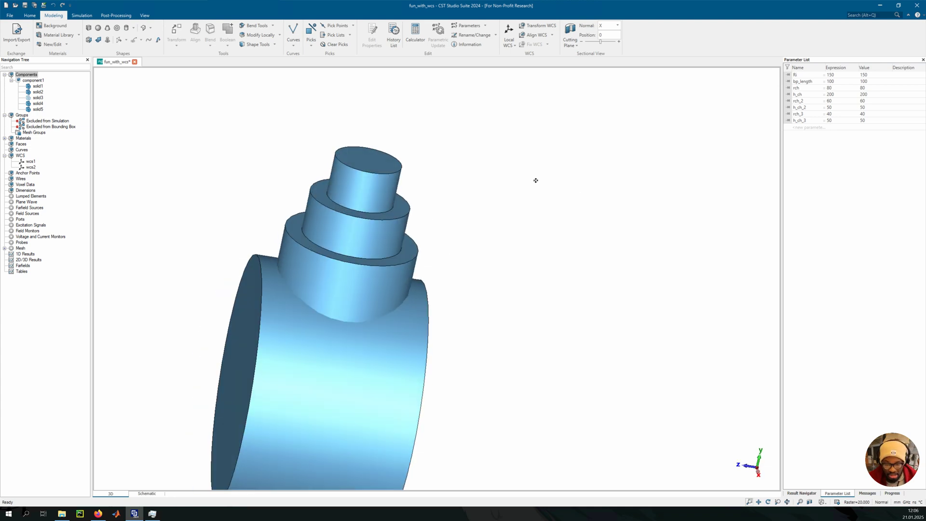
left_click_drag(535, 180, 465, 244)
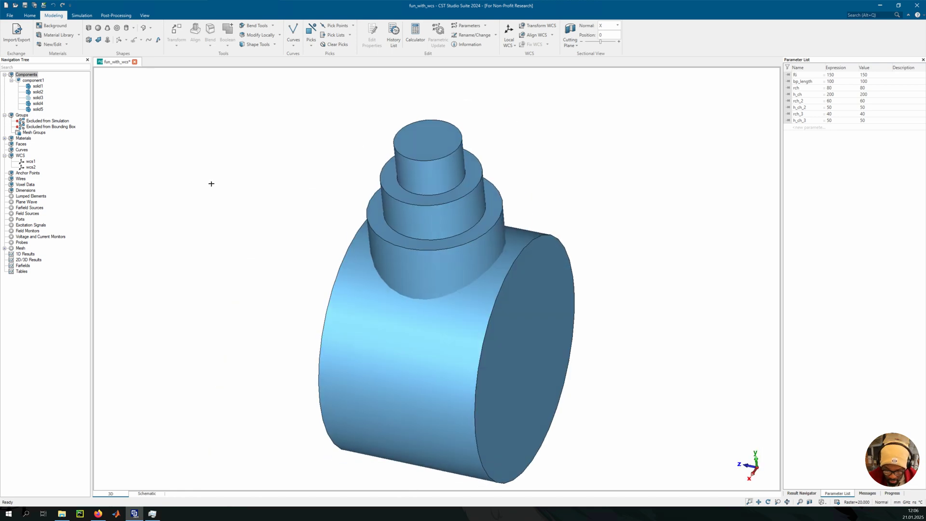
left_click(29, 161)
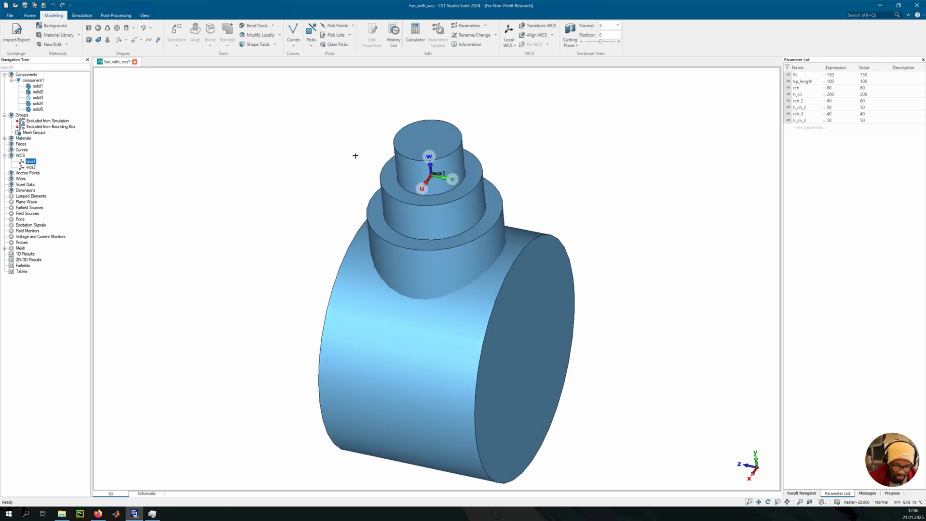
left_click(31, 167)
left_click_drag(411, 193, 412, 191, "ctrl")
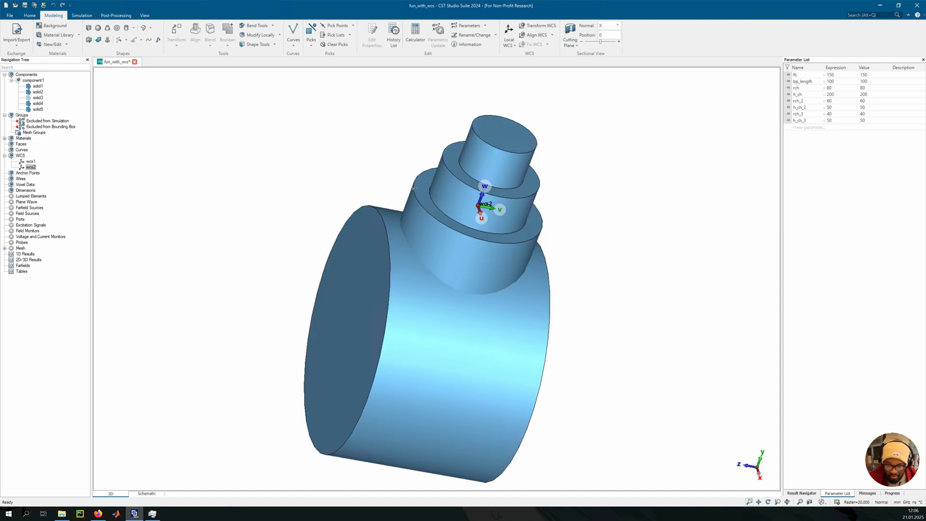
Activate the local WCS, select the stored wcs1, and toggle the local WCS to compare the active and stored systems.
left_click(513, 41)
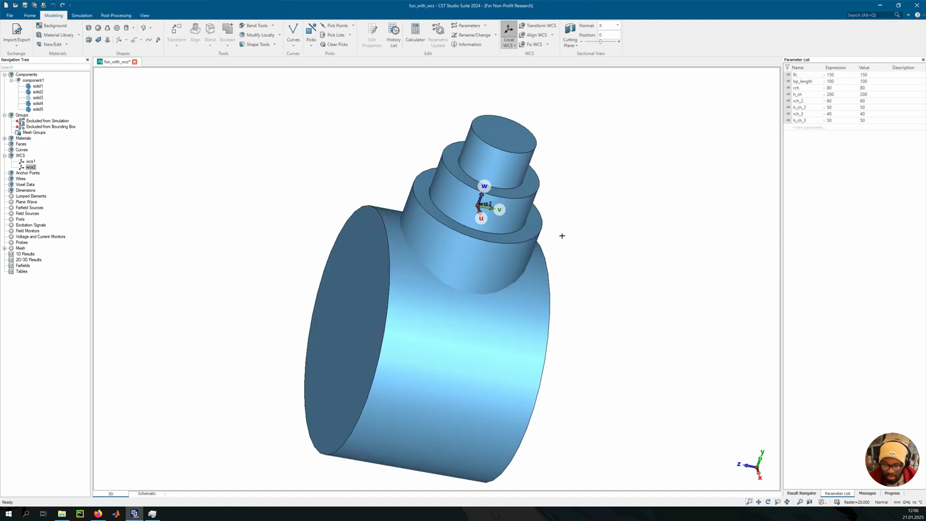
left_click_drag(596, 227, 584, 228, "ctrl")
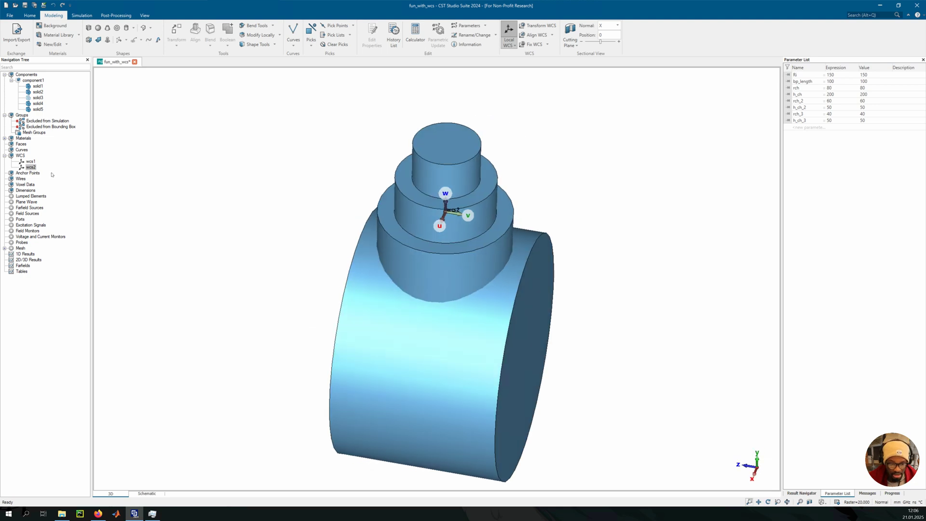
left_click(31, 162)
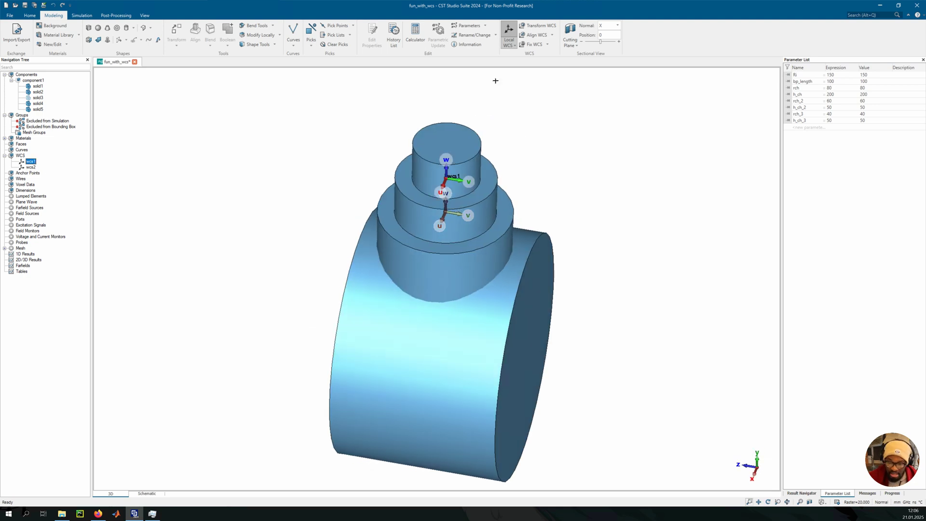
left_click(509, 31)
left_click(510, 31)
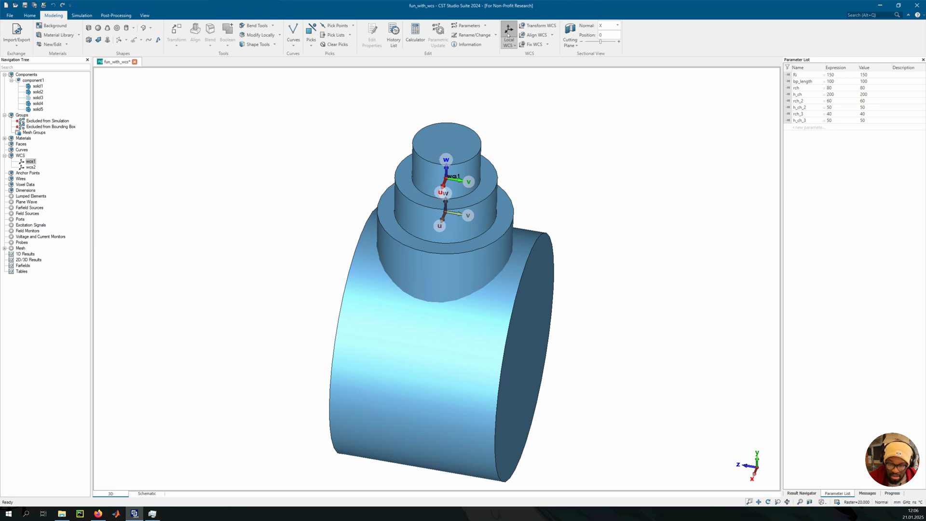
left_click(508, 32)
left_click(509, 32)
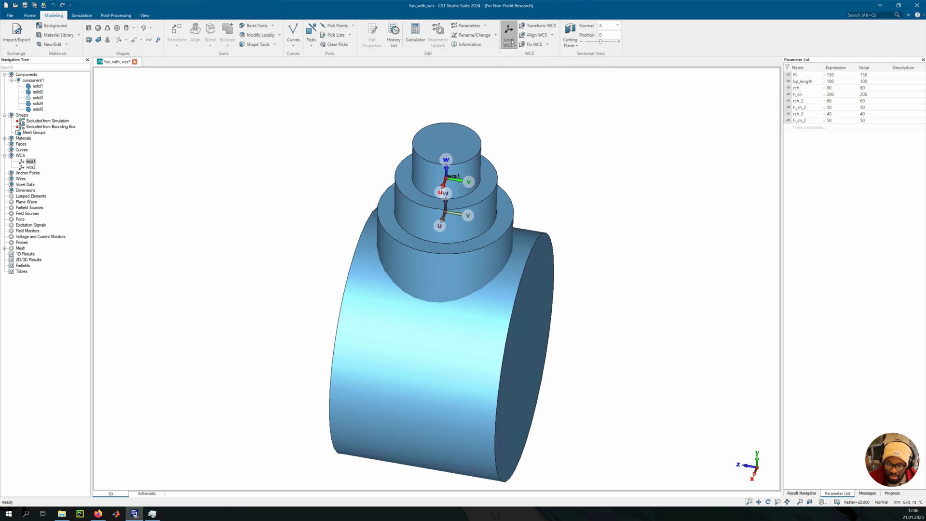
Reselect the stored wcs1 without renaming it and examine both coordinate systems on the stack.
left_click(31, 162)
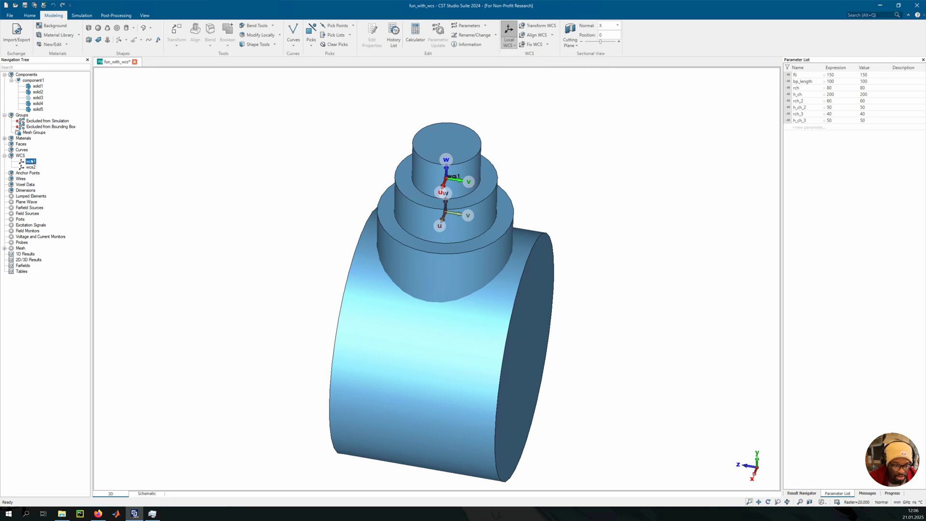
left_click(31, 162)
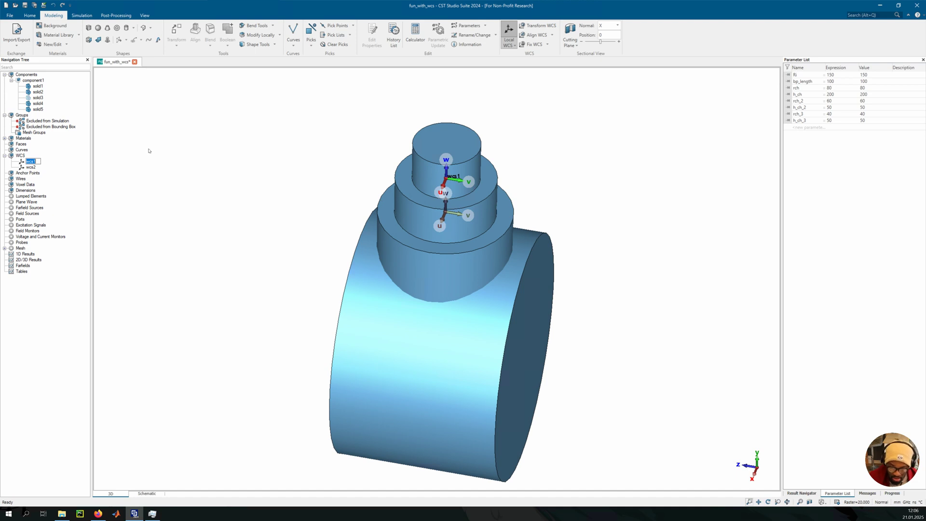
left_click(39, 167)
left_click(31, 162)
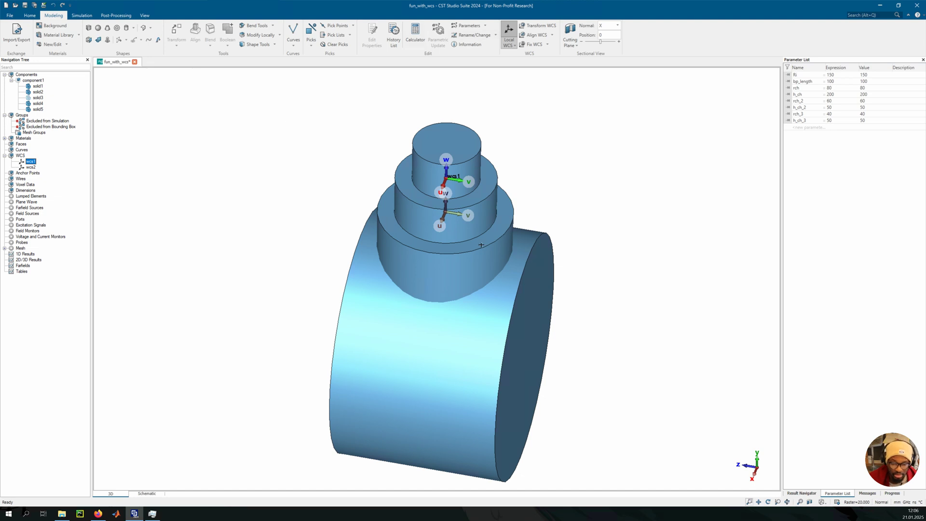
left_click_drag(472, 208, 519, 194)
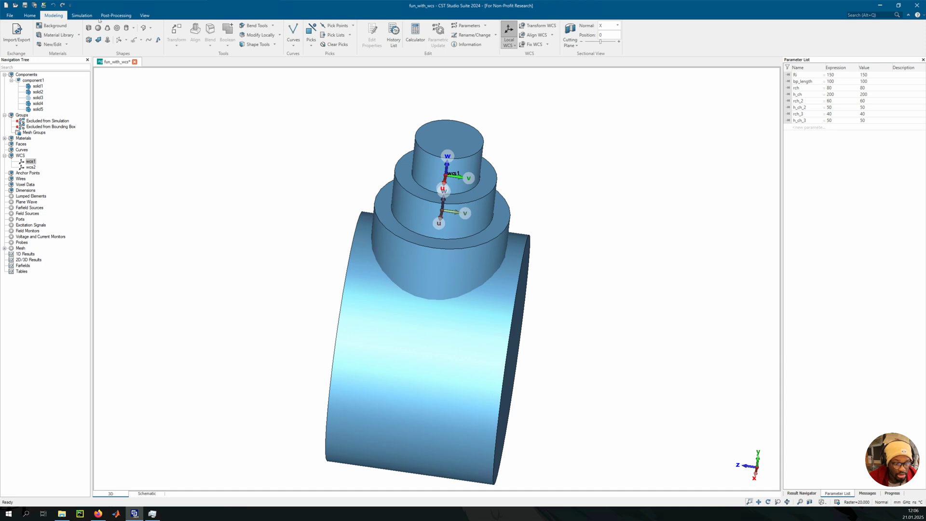
Set up a W-oriented cylinder in the active WCS with outer radius r_ch_4 and Wmax h_ch_4.
left_click(127, 28)
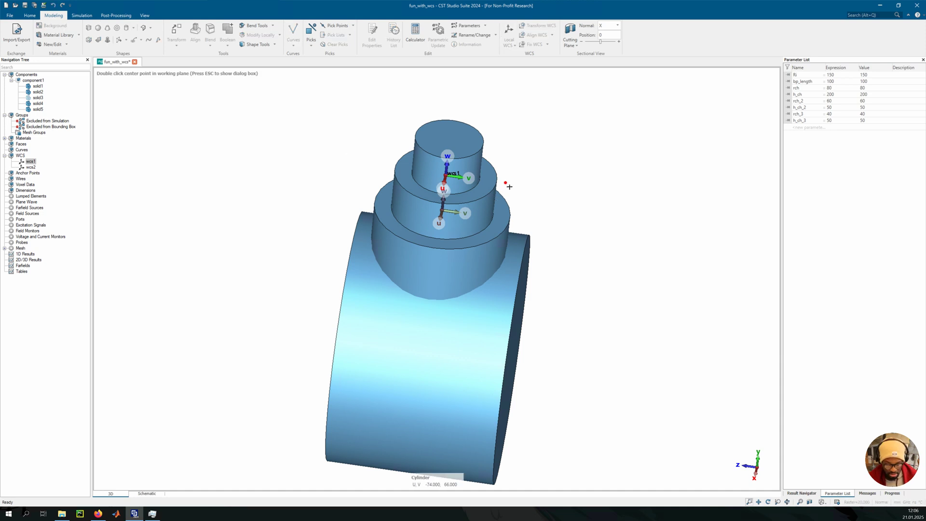
key("Escape")
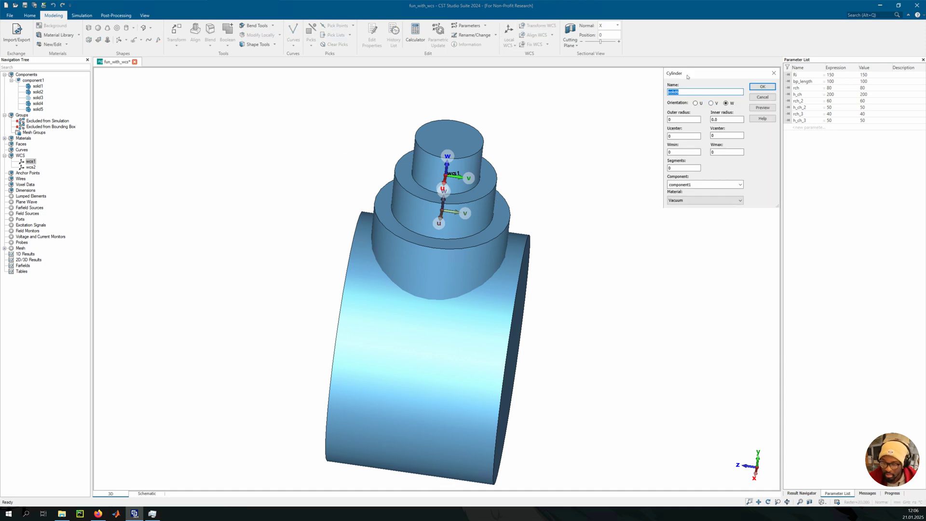
left_click_drag(677, 76, 665, 82)
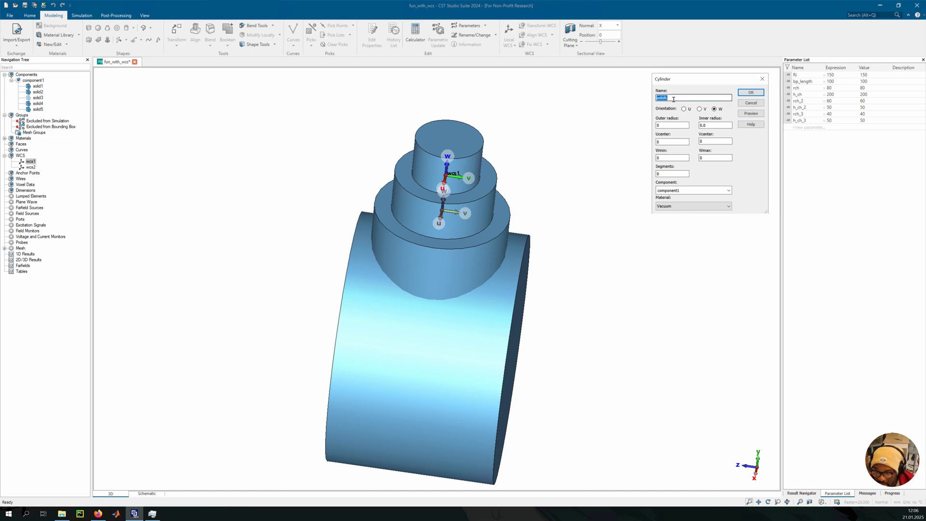
left_click(715, 125)
key("shift+Tab")
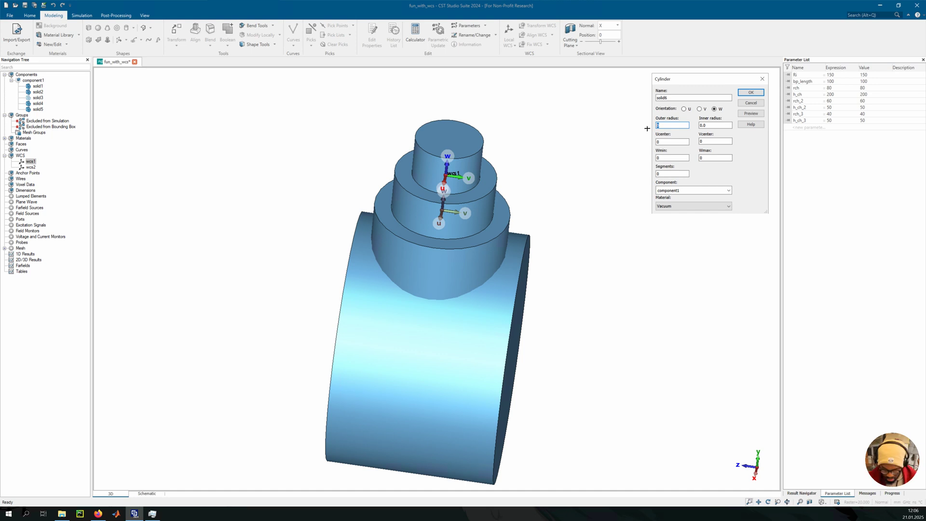
type("rchr_c")
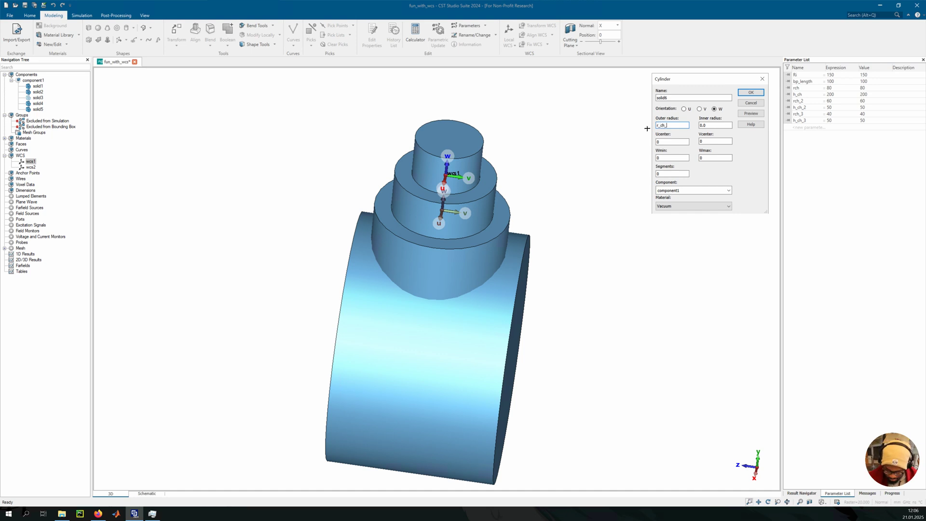
key("Tab")
key("Tab")
key("Tab")
key("Tab")
key("Tab")
type("h_ch")
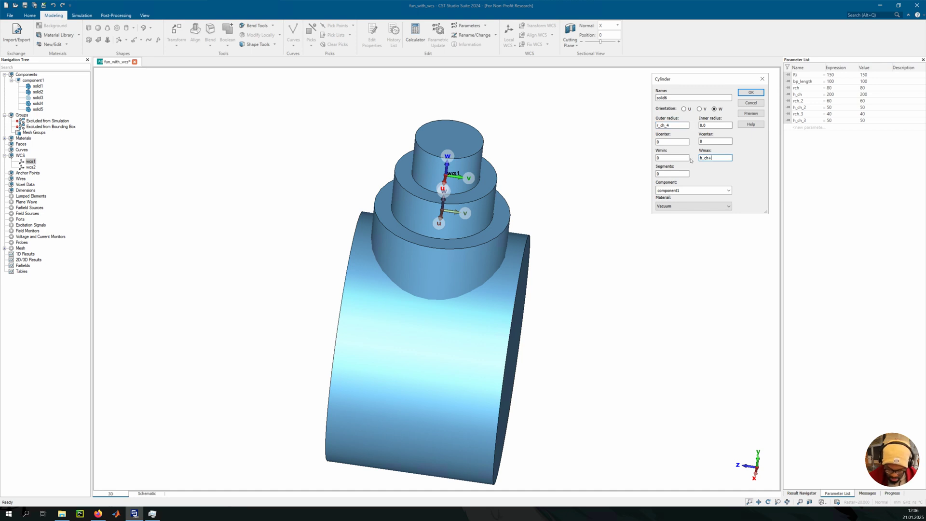
type("_4")
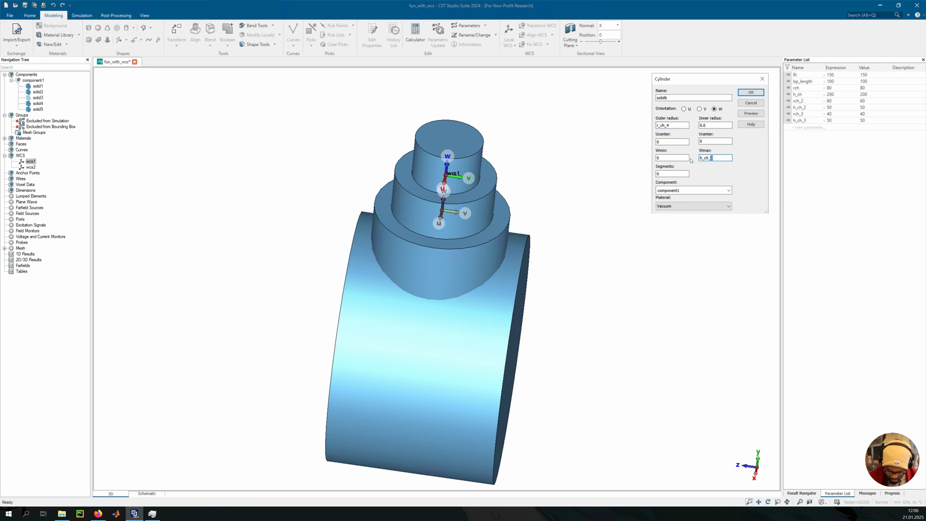
Preview the cylinder and define the missing parameters r_ch_4 as 20 and h_ch_4 as 200.
left_click(749, 114)
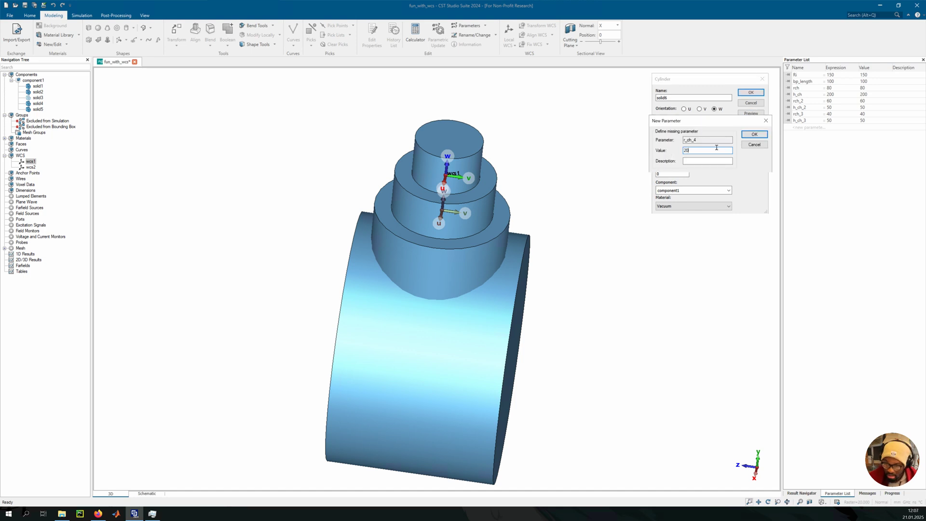
key("Return")
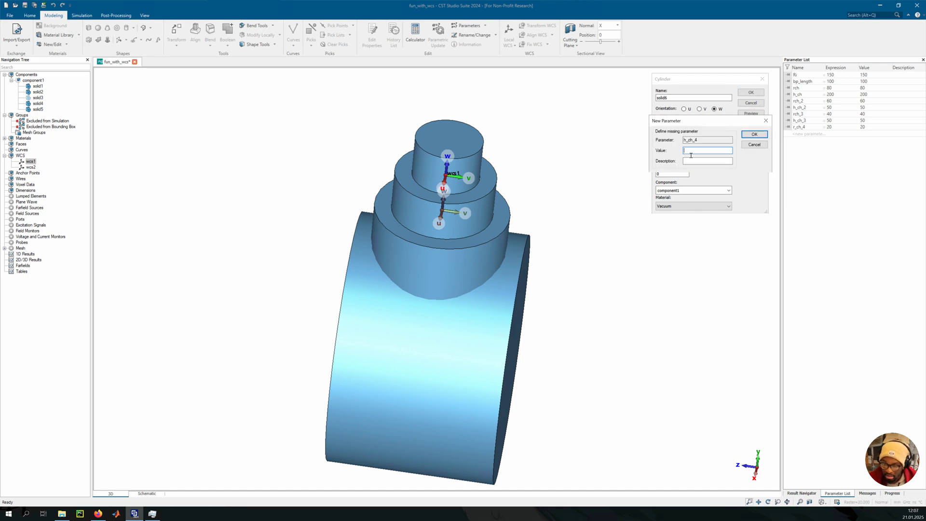
type("200")
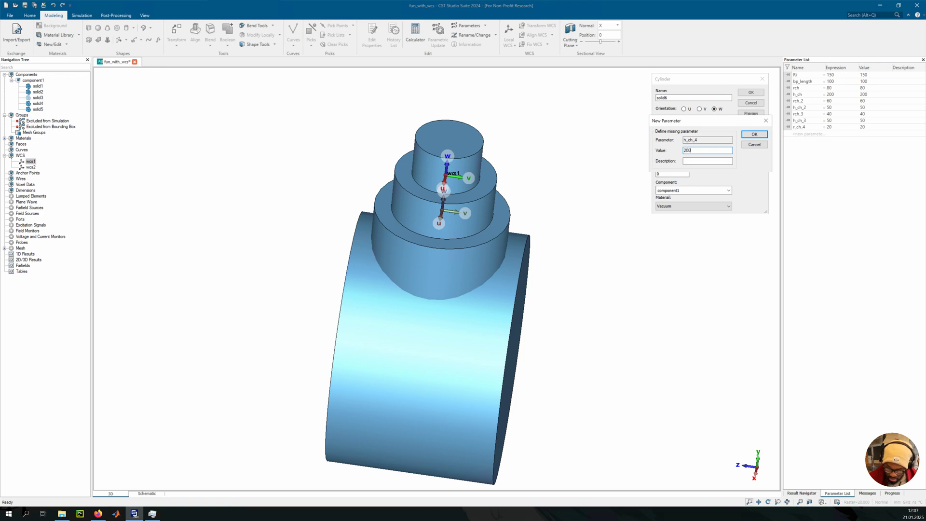
left_click(754, 134)
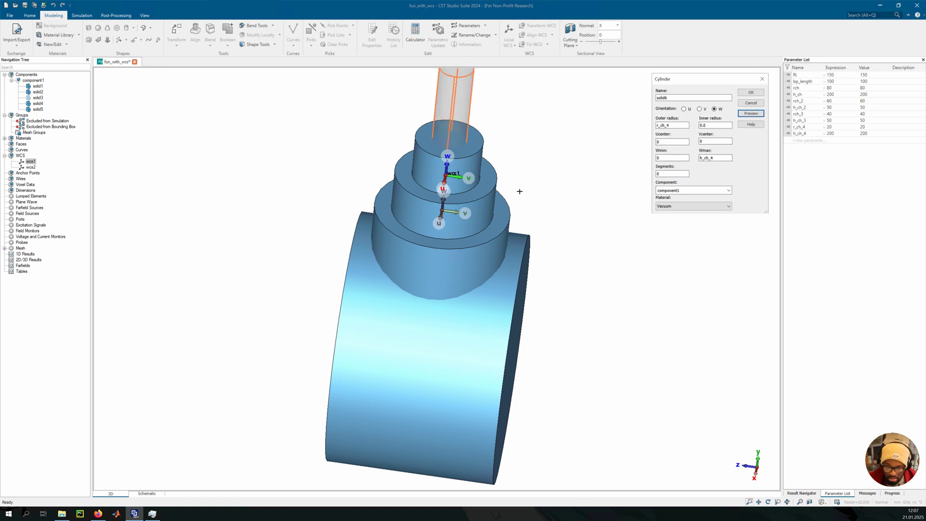
Examine the previewed cylinder from several sides to check where it starts relative to wcs1 and the active WCS.
scroll(482, 196, "down", 1)
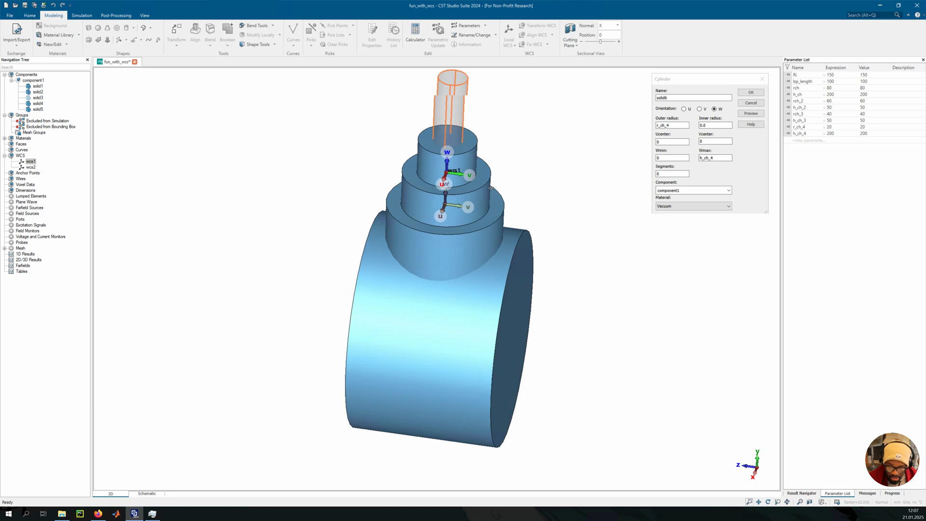
left_click_drag(491, 188, 462, 270)
left_click(462, 284)
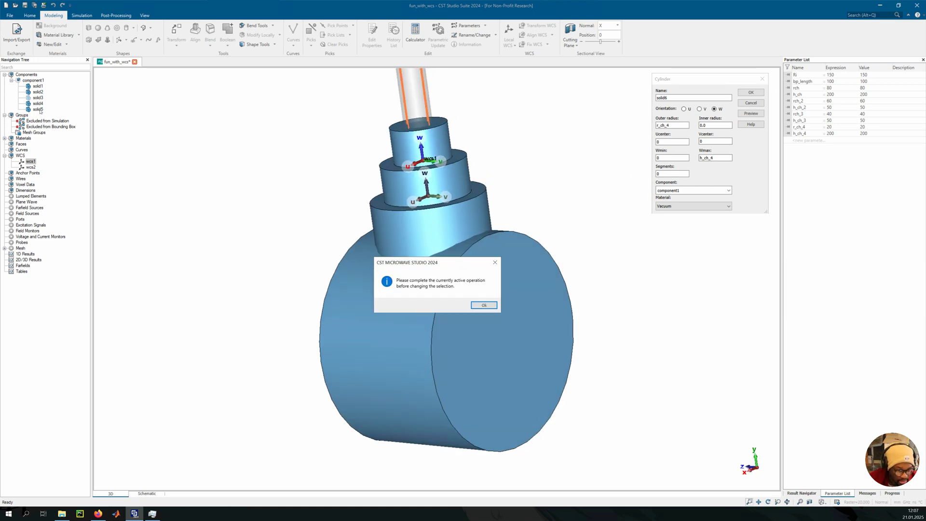
left_click(492, 307)
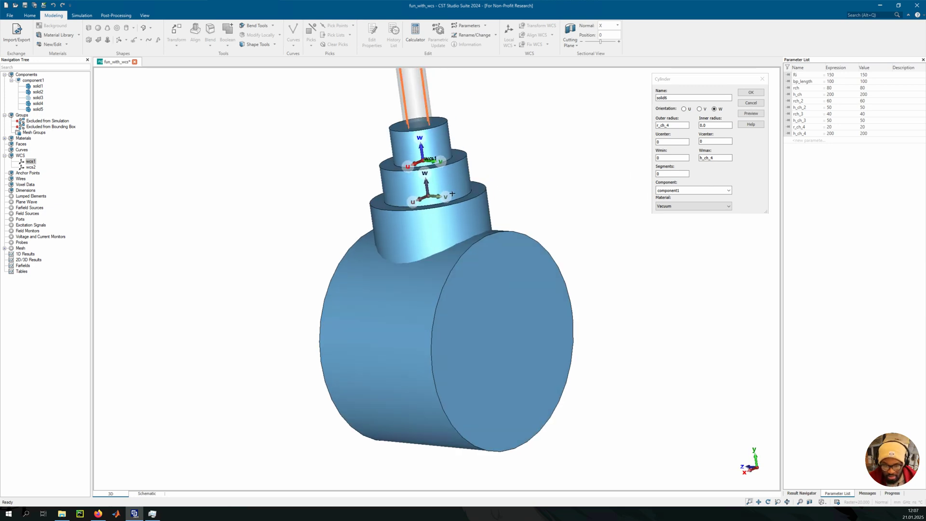
left_click_drag(412, 168, 434, 162)
left_click_drag(434, 162, 431, 198, "ctrl+shift")
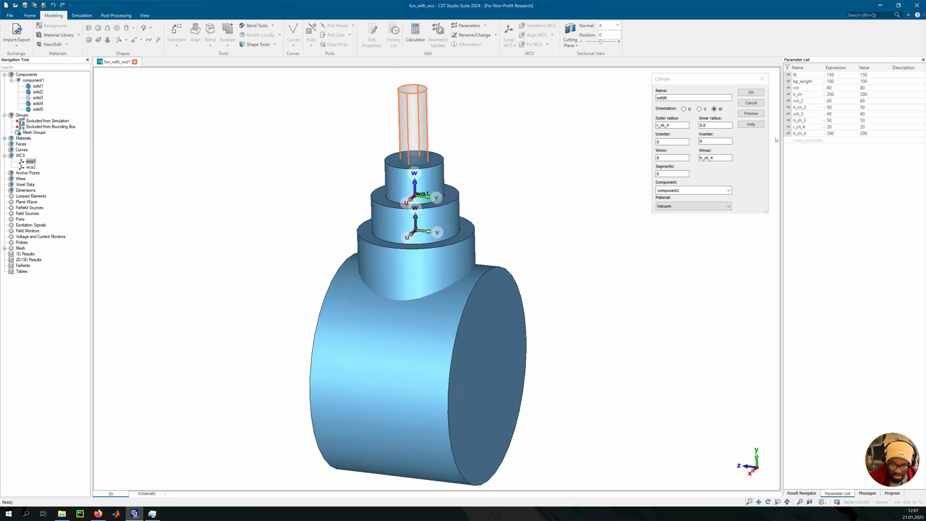
Create the previewed r_ch_4 cylinder with the boolean combination None applied to all intersections.
left_click(751, 92)
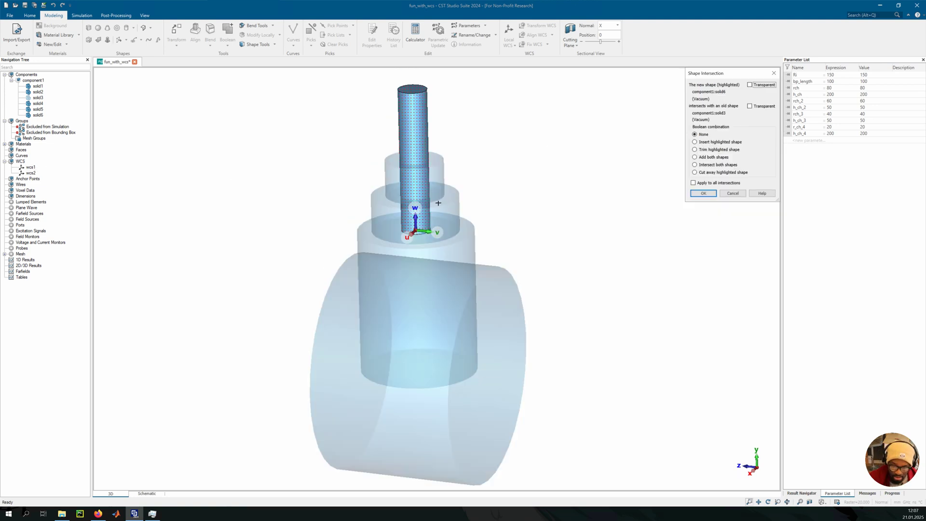
left_click(701, 184)
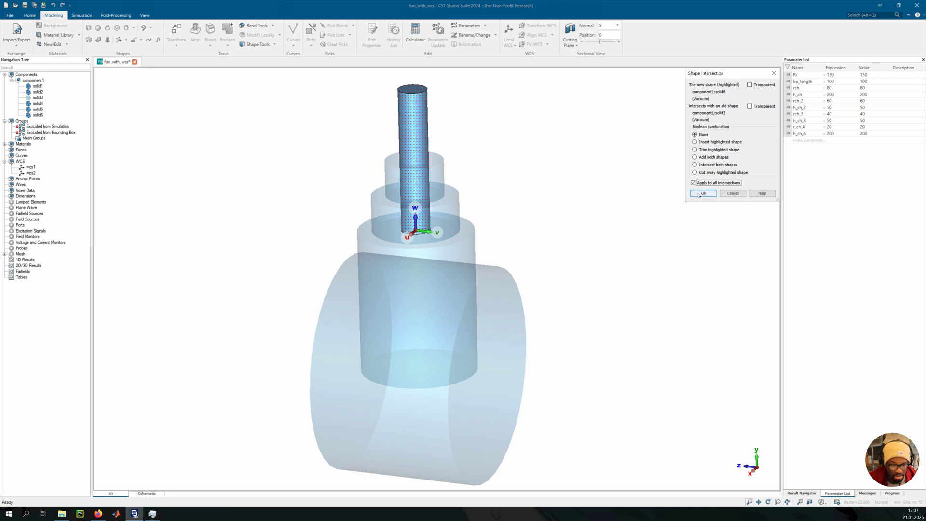
left_click(702, 193)
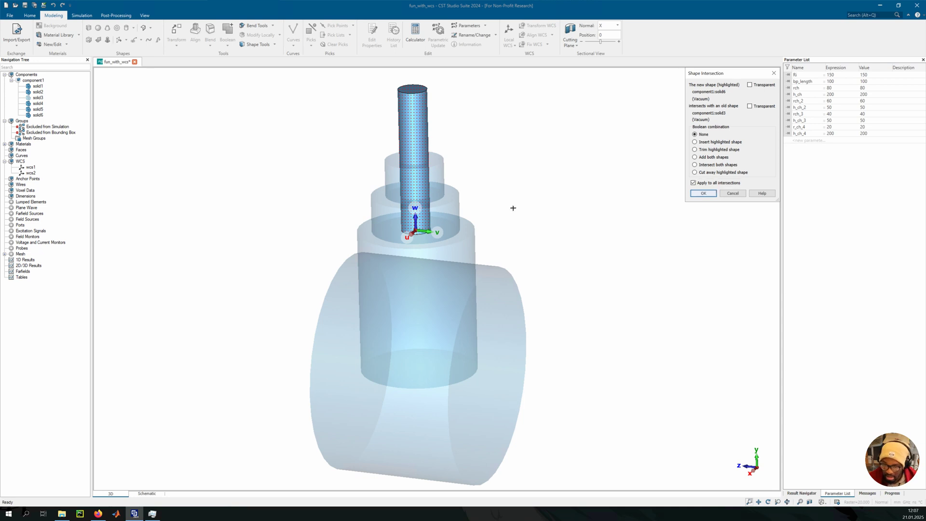
Compare the stored wcs2 and wcs1 positions on the stack and restore wcs1 as the active WCS.
left_click(30, 174)
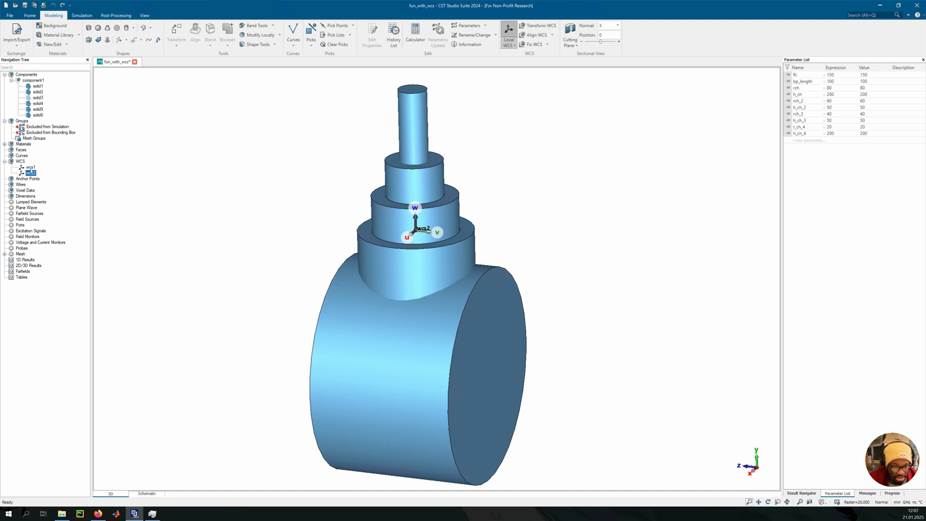
left_click(30, 167)
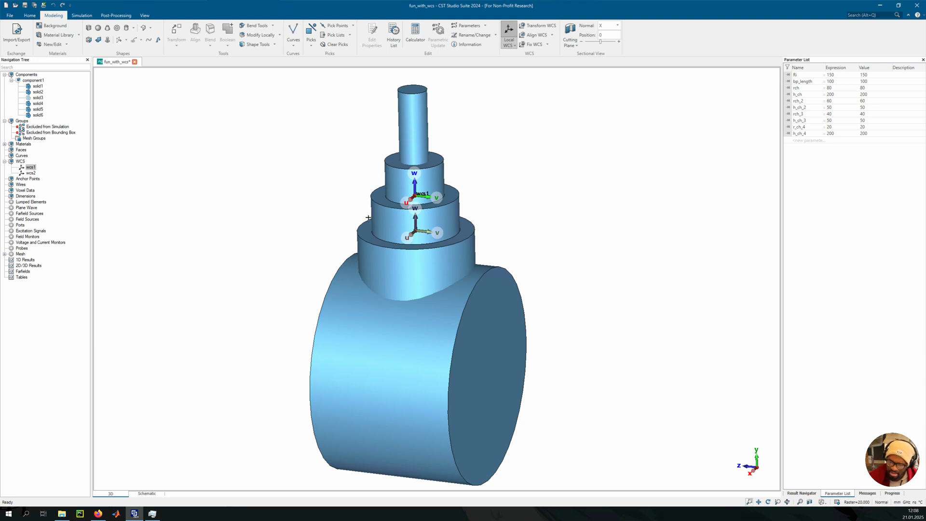
left_click(30, 173)
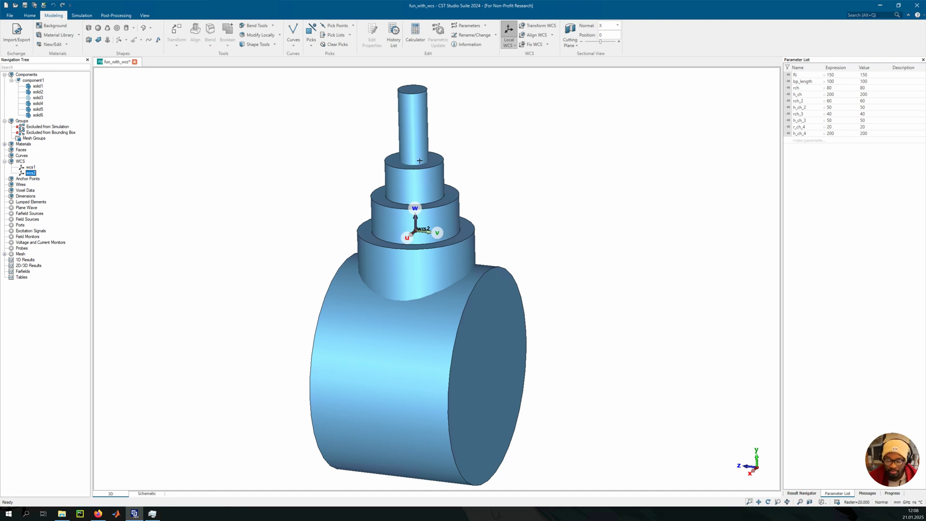
left_click(29, 168)
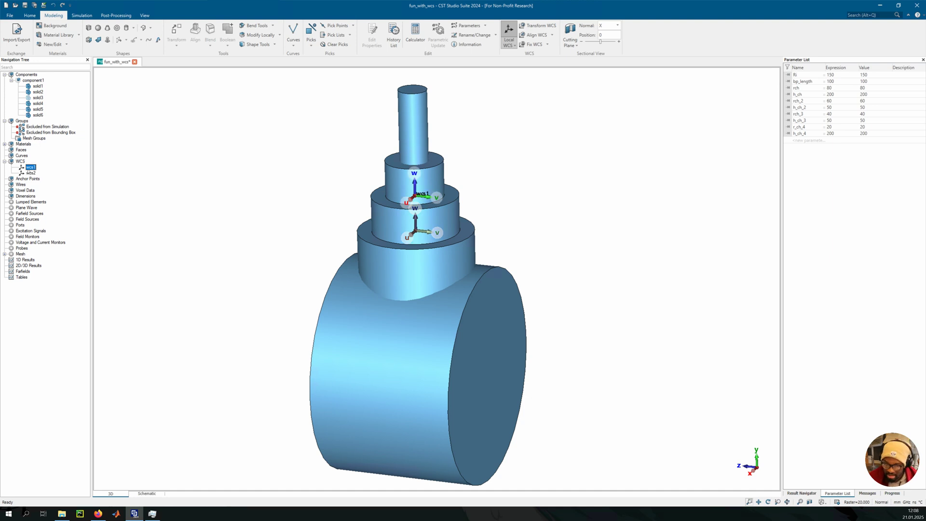
right_click(31, 168)
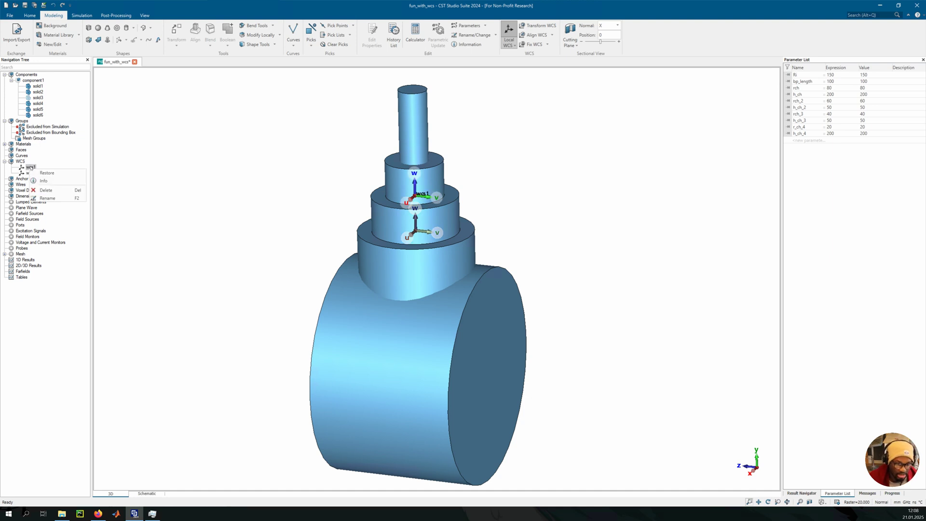
left_click(43, 172)
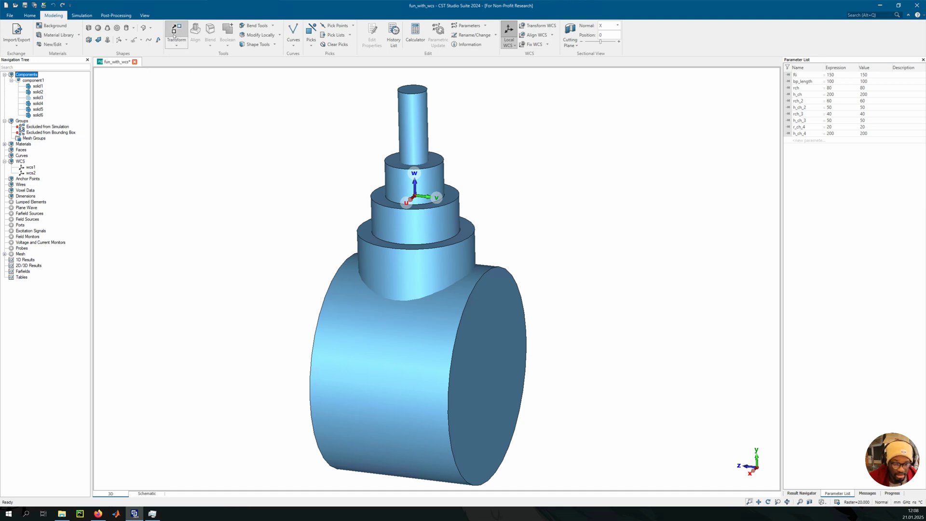
Set up a W-oriented cylinder in the restored wcs1 with outer radius r_ch_5 and Wmax h_ch5.
left_click(37, 86)
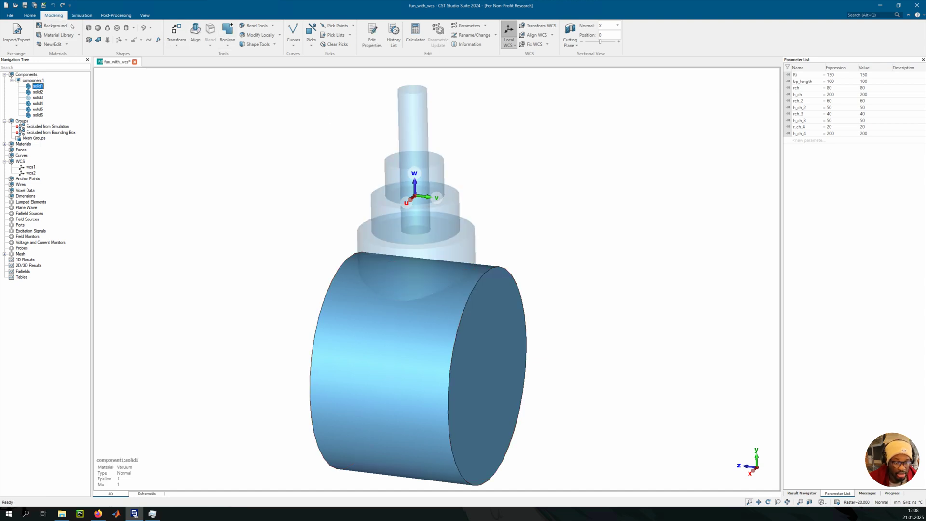
left_click(117, 28)
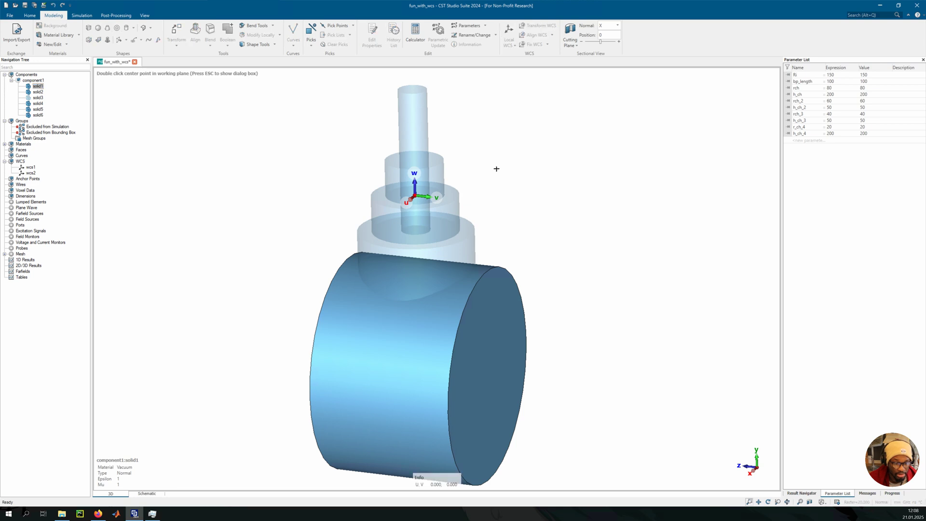
key("Escape")
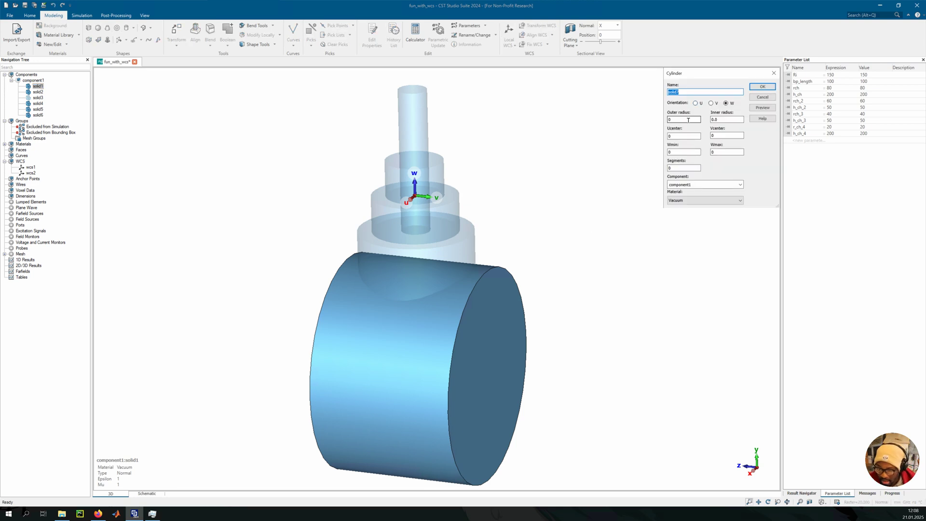
left_click_drag(678, 121, 657, 122)
type("r")
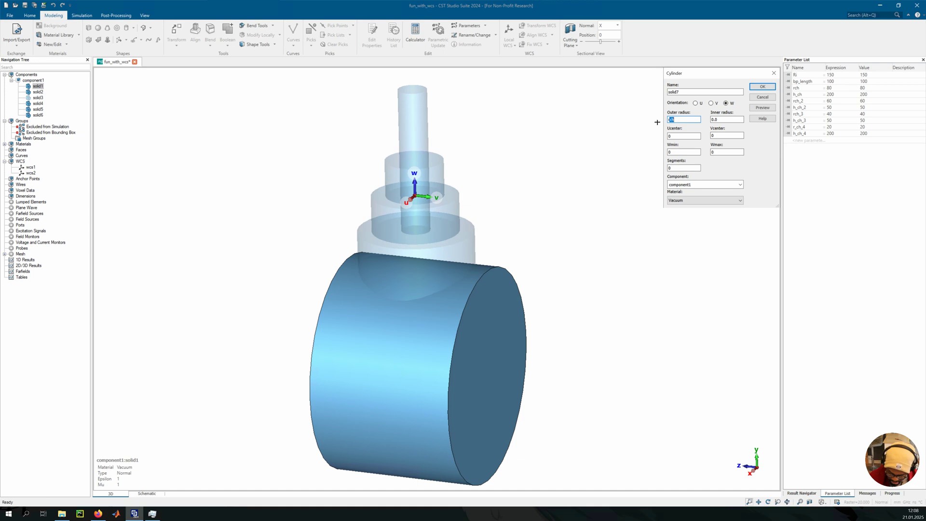
type("_ch_5")
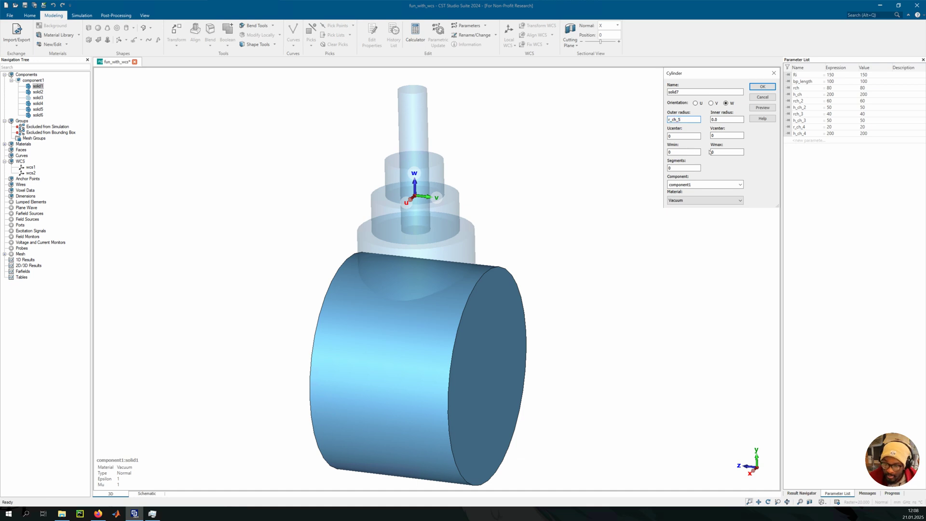
left_click_drag(719, 154, 709, 152)
type("h")
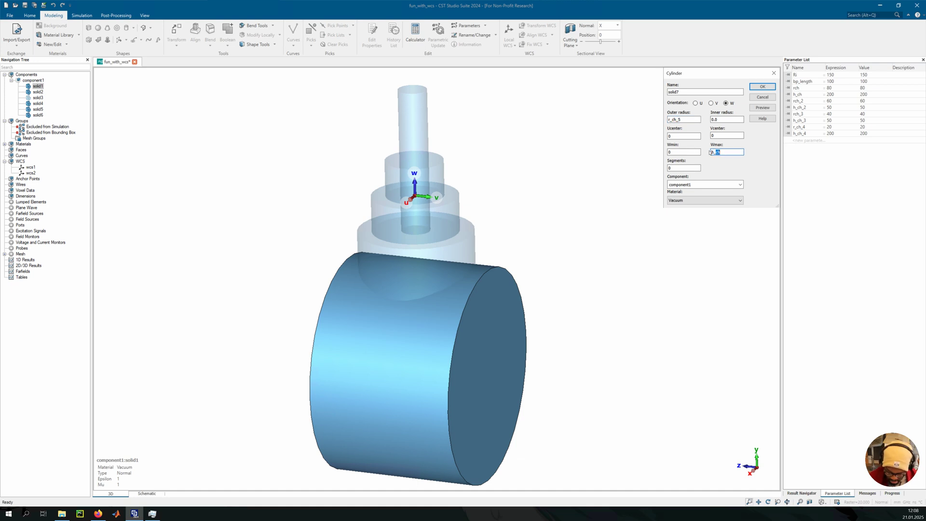
type("_ch5")
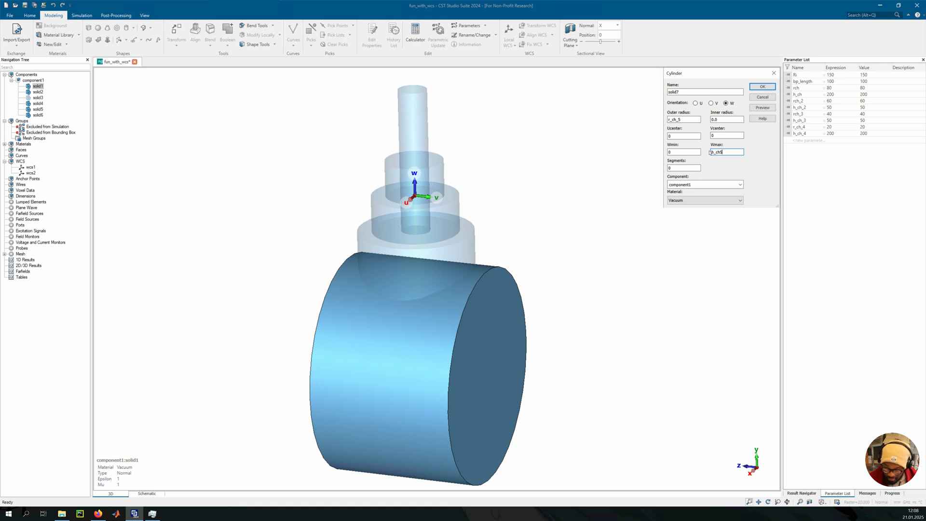
Preview the new cylinder and define the missing parameters r_ch_5 as 10 and h_ch5 as 200.
left_click(761, 108)
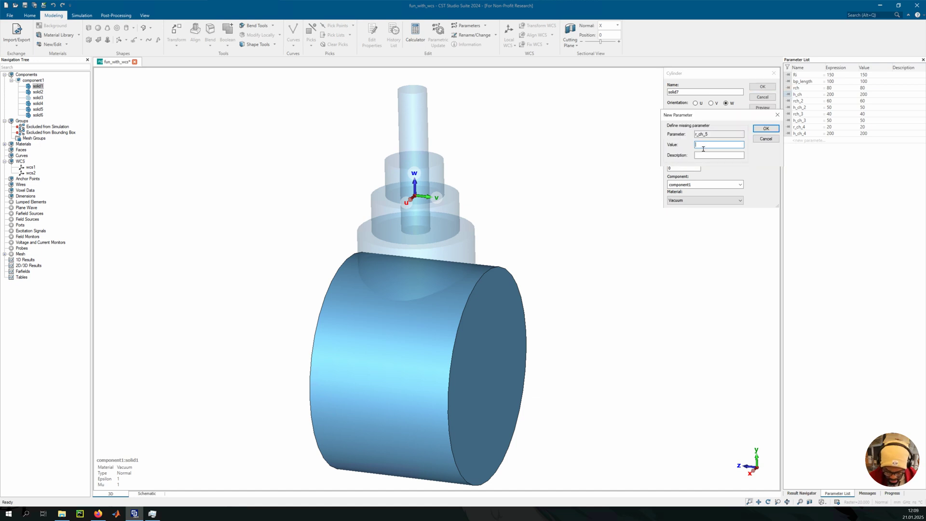
type("10")
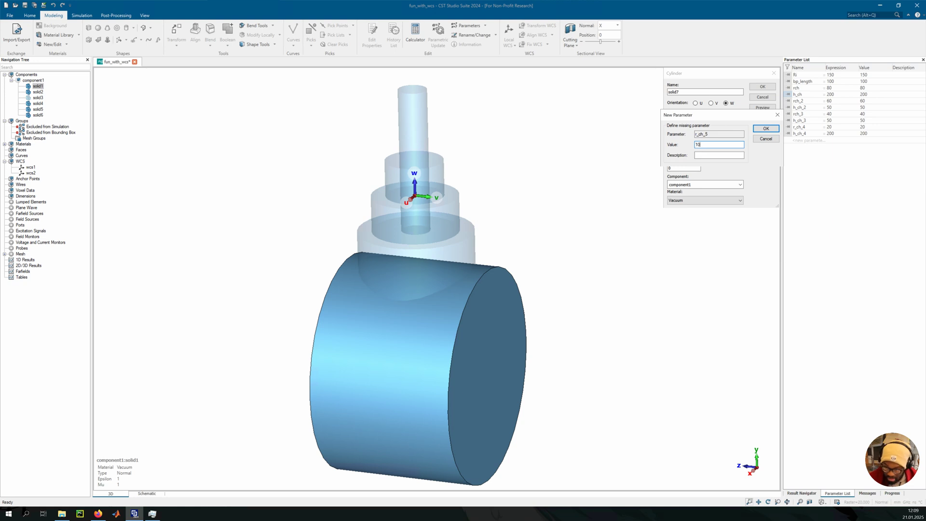
left_click(766, 129)
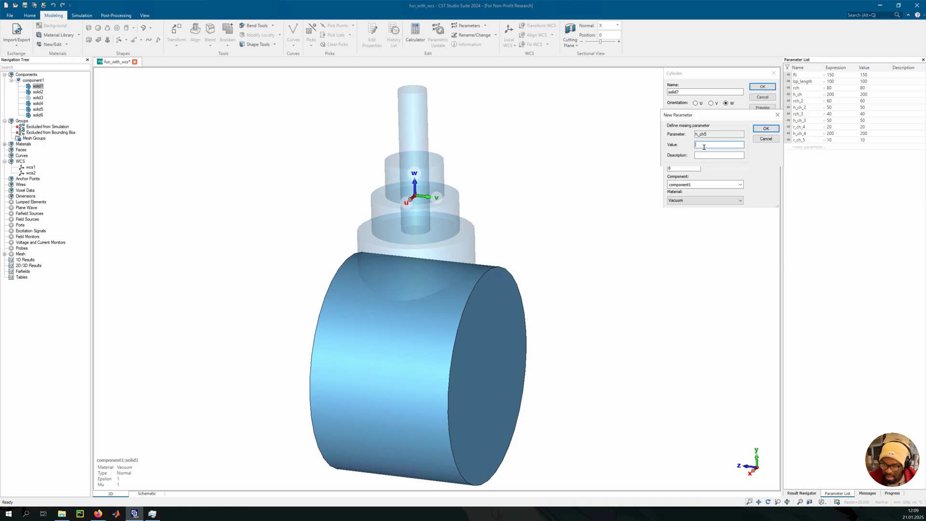
type("200")
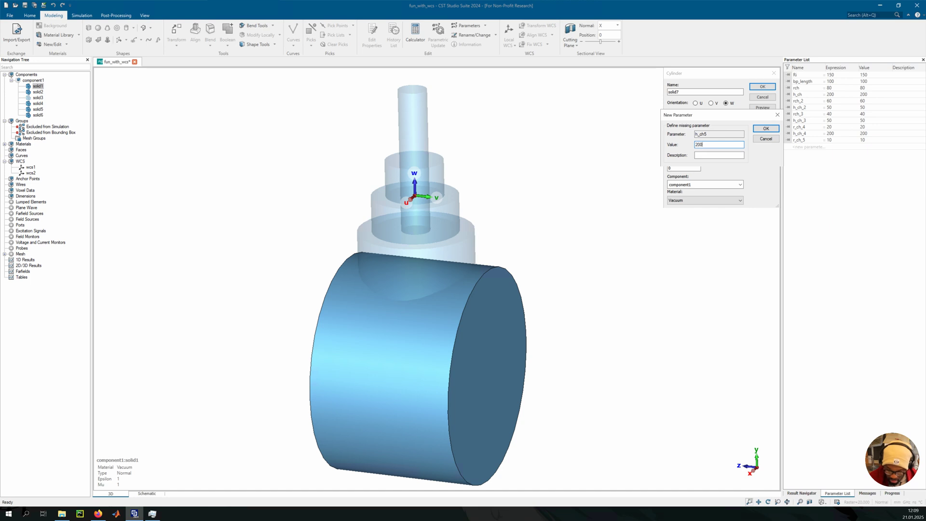
left_click(766, 128)
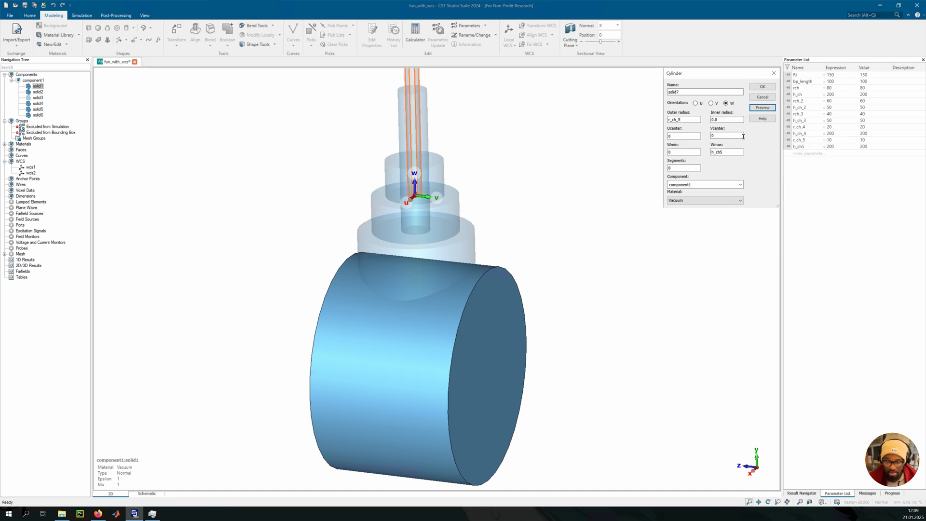
Check where the previewed cylinder starts and create it with the boolean combination None for its intersections.
middle_click_drag(420, 236, 383, 294)
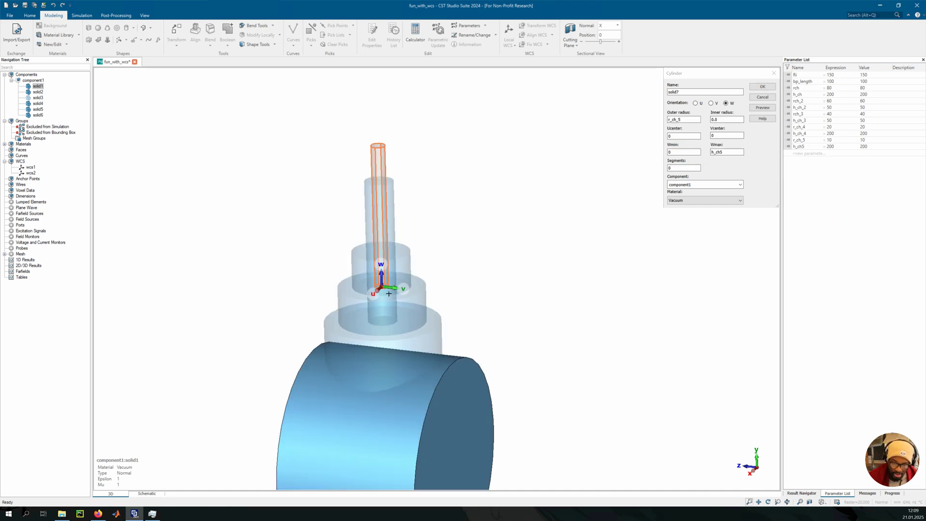
left_click(762, 87)
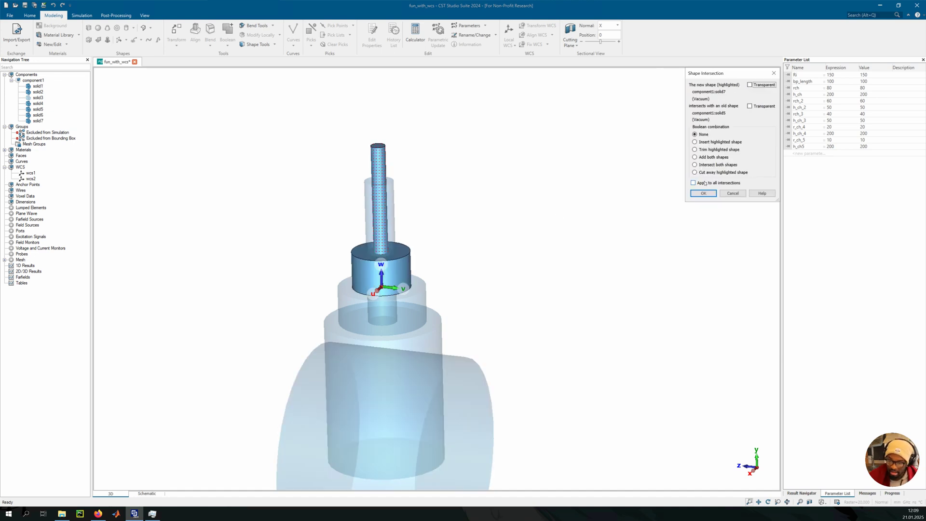
left_click(703, 193)
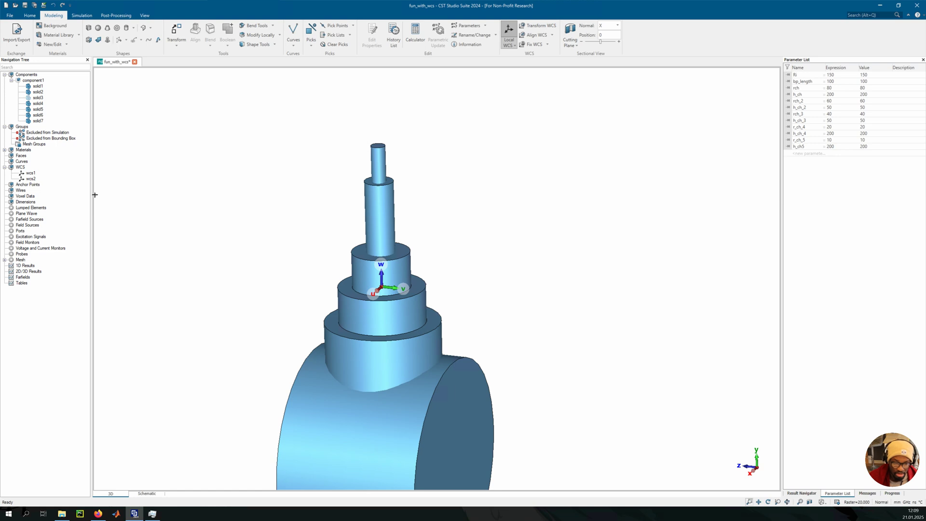
Restore the stored wcs2 as the active WCS and bring the whole stack into view.
left_click(29, 179)
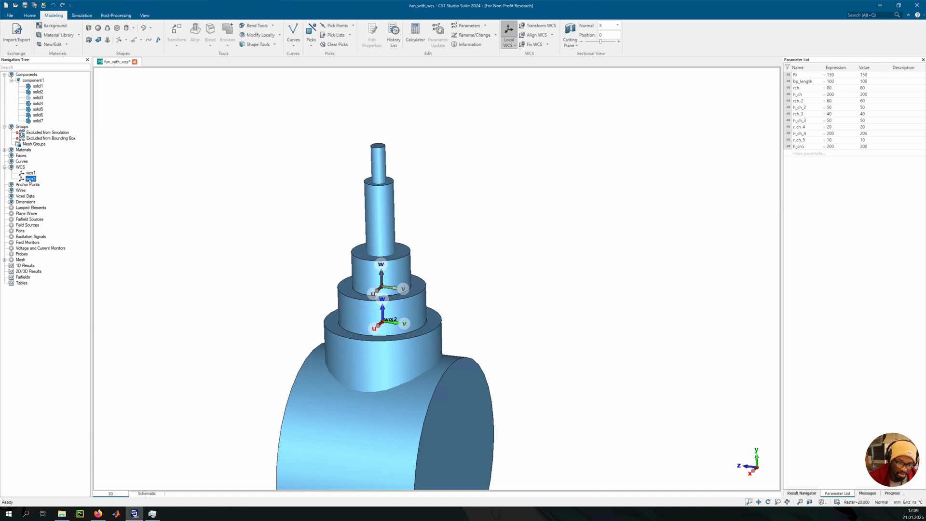
right_click(30, 179)
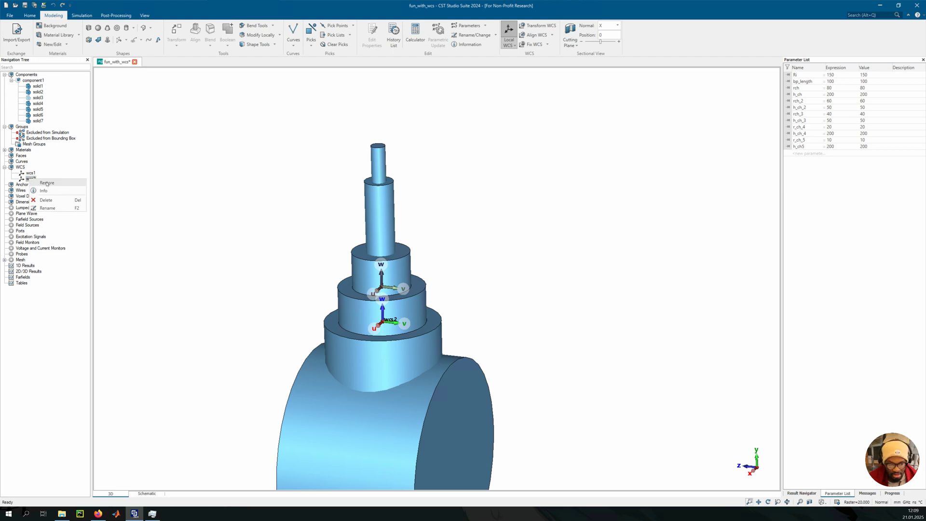
left_click(45, 183)
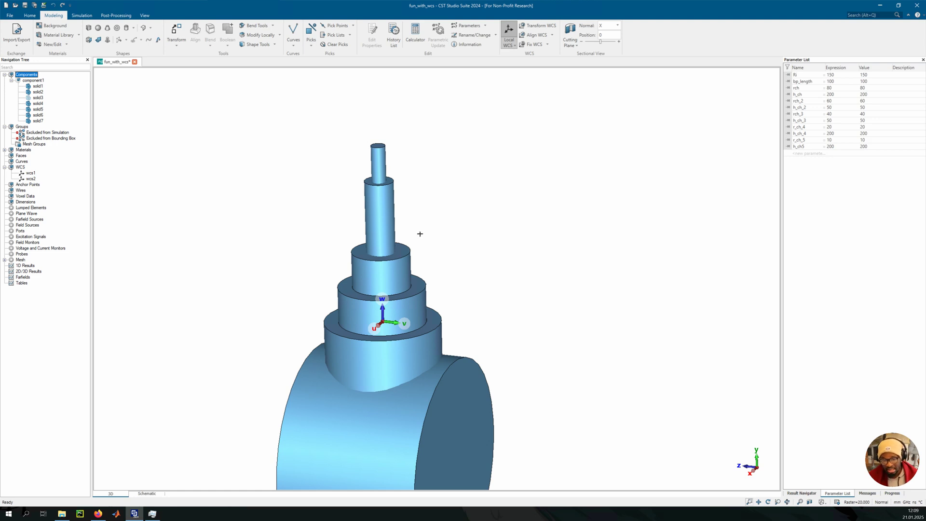
scroll(418, 231, "down", 1)
middle_click_drag(411, 258, 442, 204)
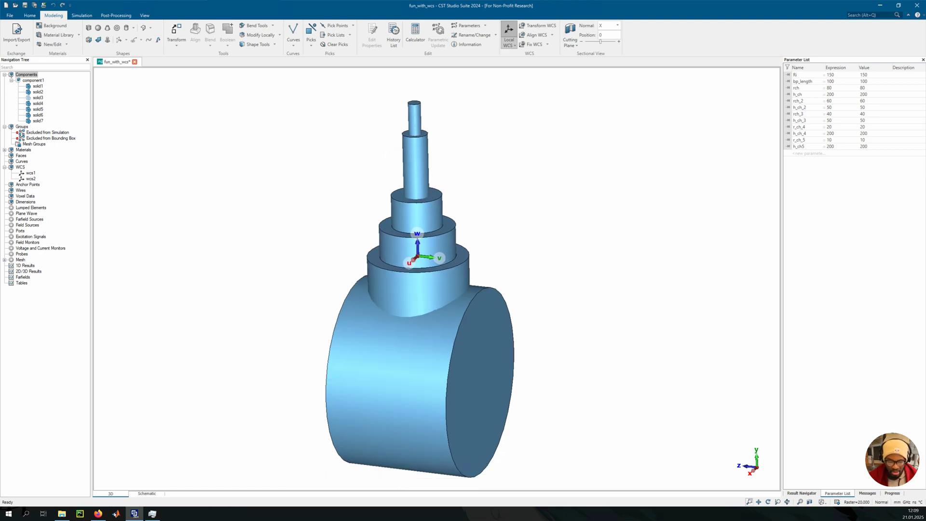
Switch to Firefox to examine the dn_dqw.pdf coupler drawing, and return to CST Studio Suite.
left_click(98, 513)
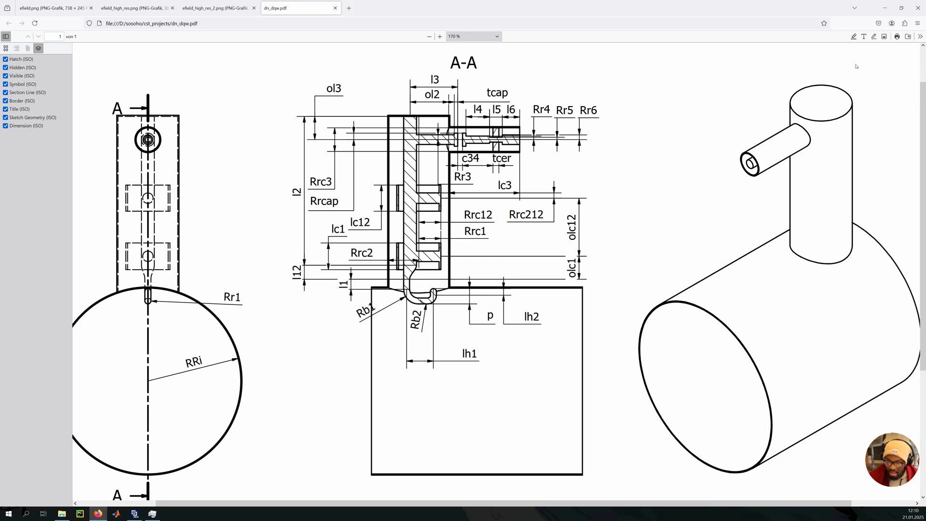
left_click(884, 9)
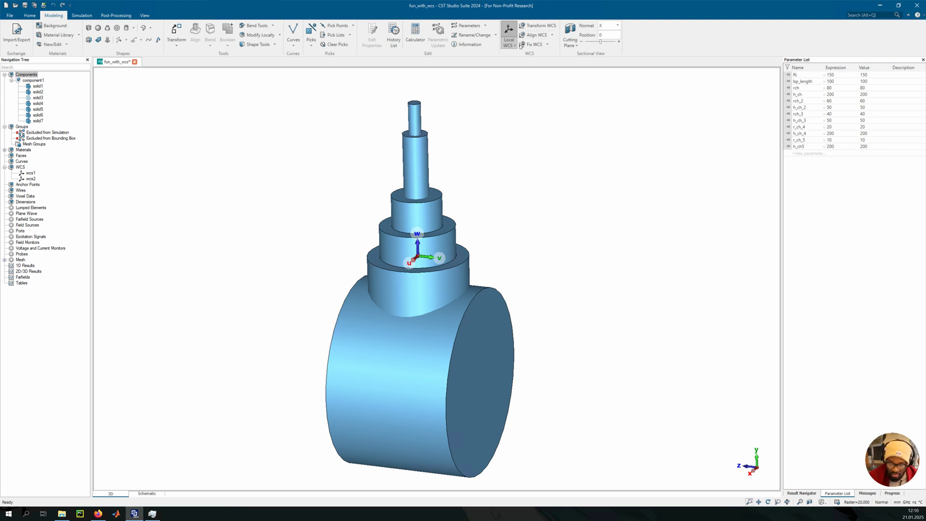
Turn off the local WCS and select the stored wcs1 to display its position, without restoring or renaming it.
left_click(509, 34)
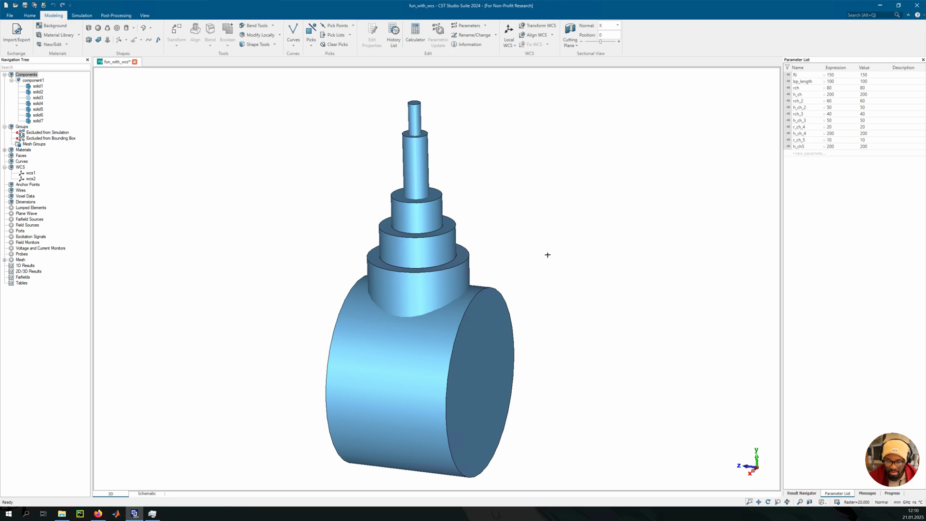
left_click_drag(457, 269, 80, 165)
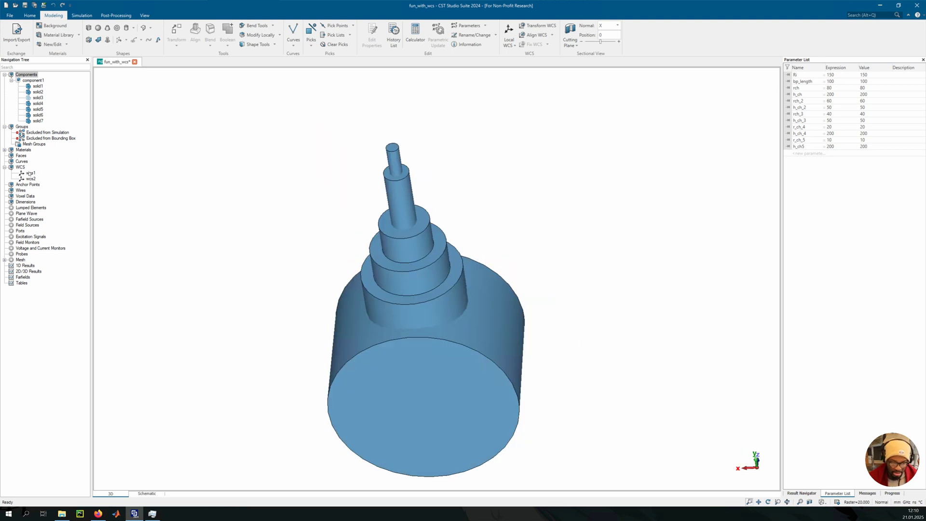
left_click(31, 173)
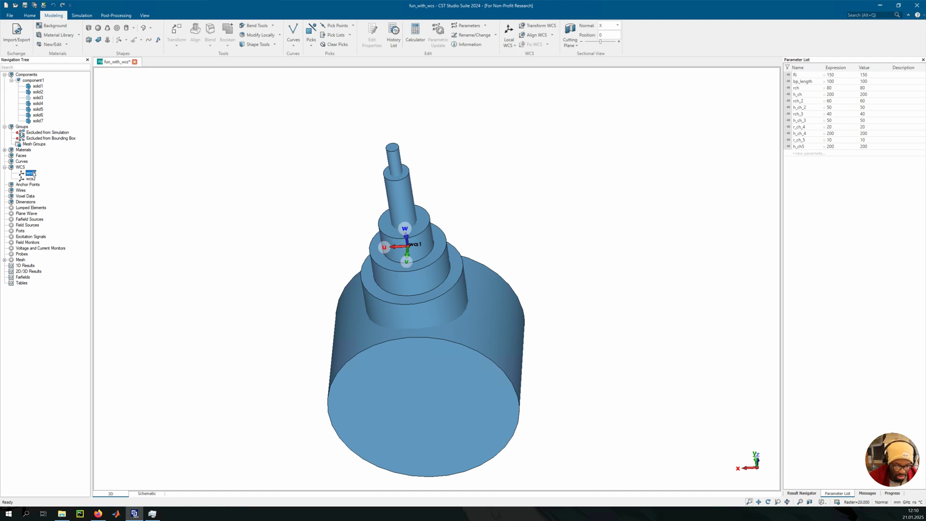
right_click(32, 173)
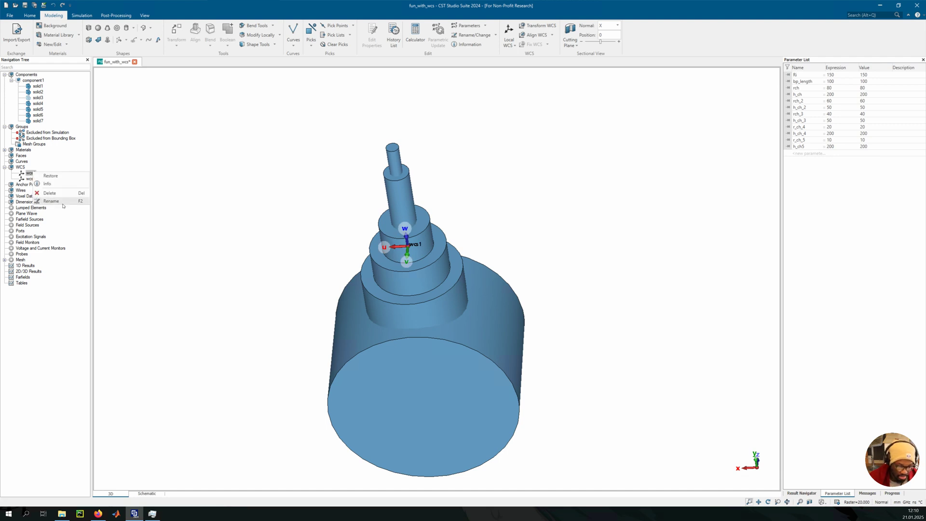
left_click(266, 214)
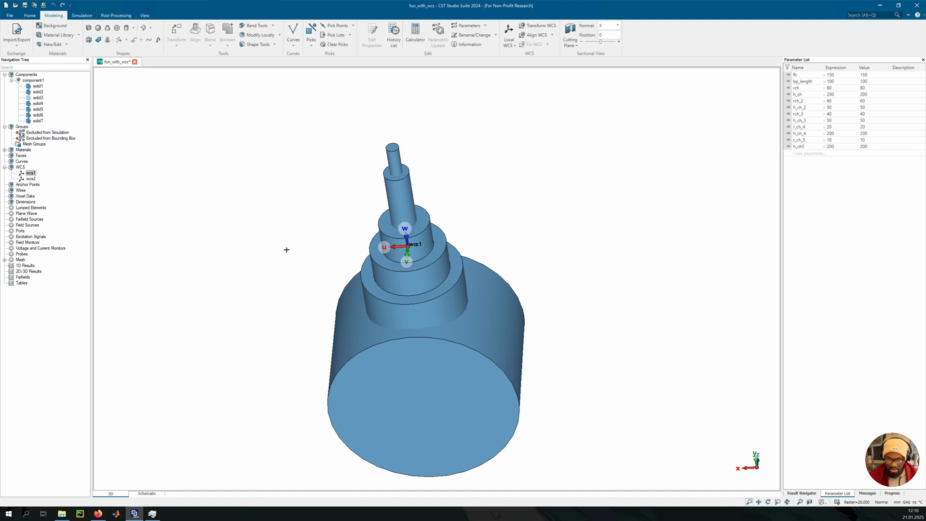
Examine the wcs1 position on the cylinder stack from several sides and clear its selection.
mouse_move(406, 304)
left_mouse_down()
mouse_move(384, 289)
mouse_move(541, 248)
left_mouse_up()
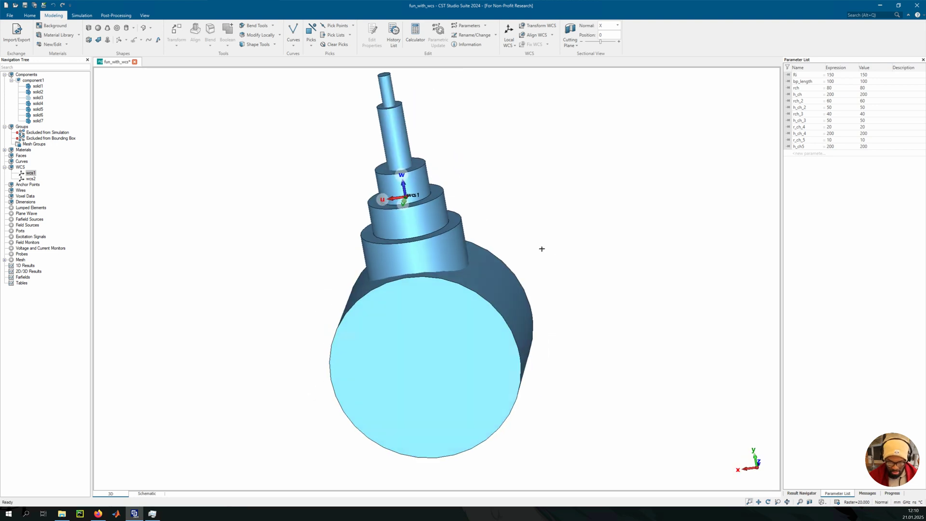
left_click_drag(463, 225, 626, 265)
left_click_drag(517, 266, 464, 248, "ctrl")
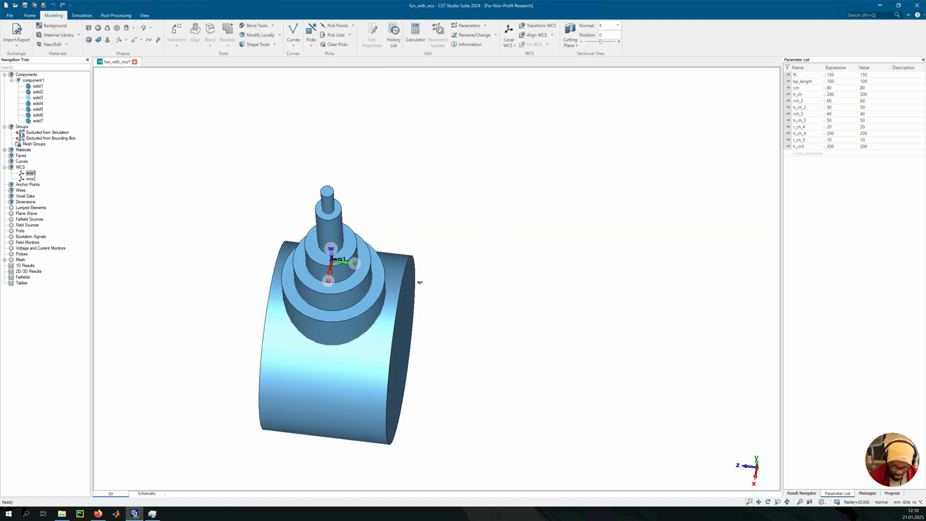
left_click_drag(420, 283, 296, 178)
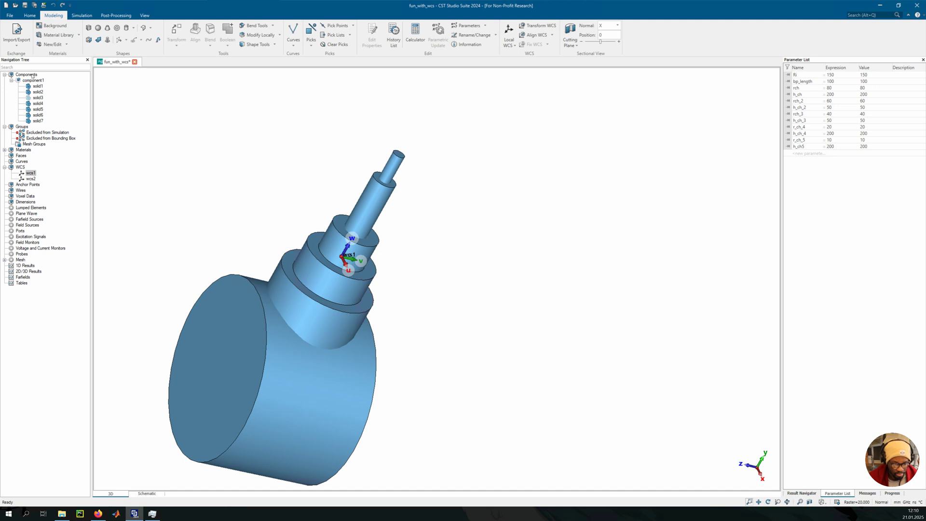
left_click(72, 109)
left_click_drag(408, 317, 616, 346)
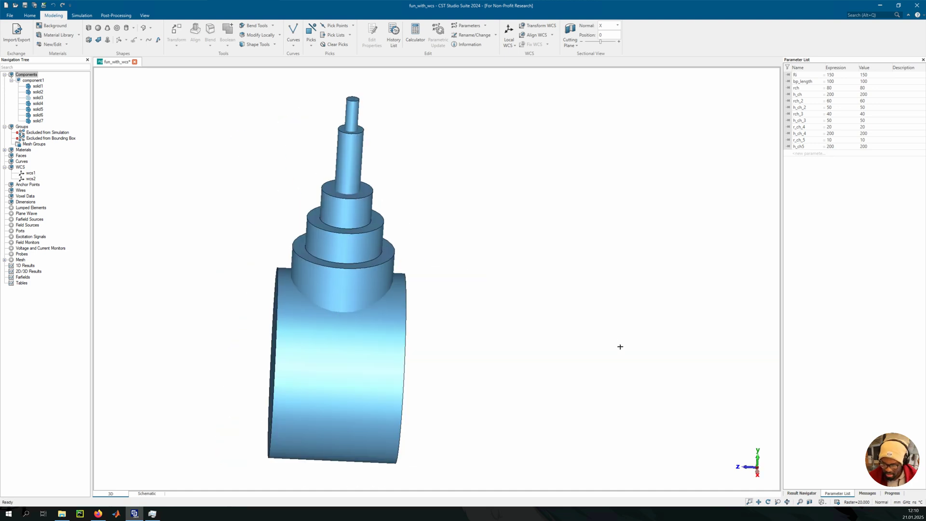